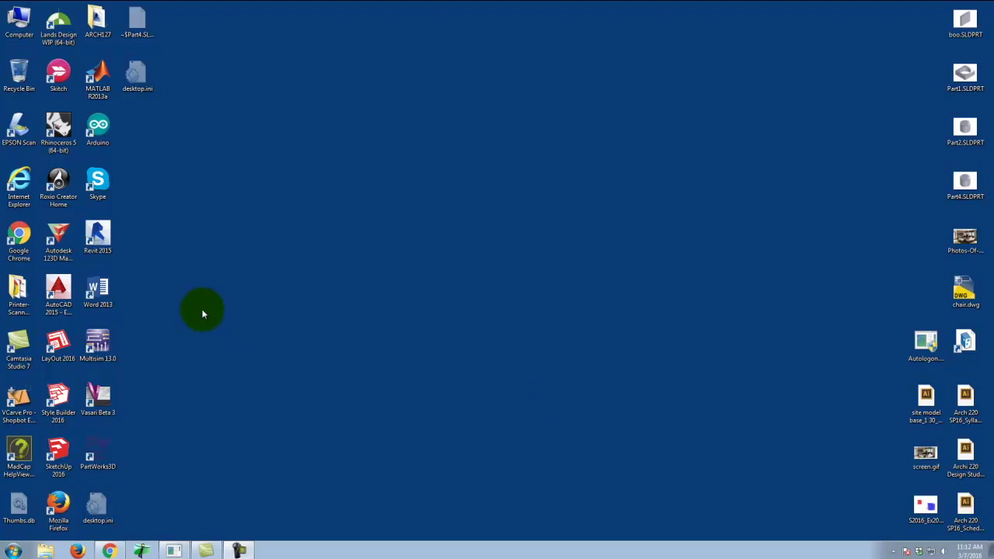
- Launch SketchUp 2016 from its folder in the Start menu's All Programs list
{"action": "left_click", "coordinate": [13, 550]}
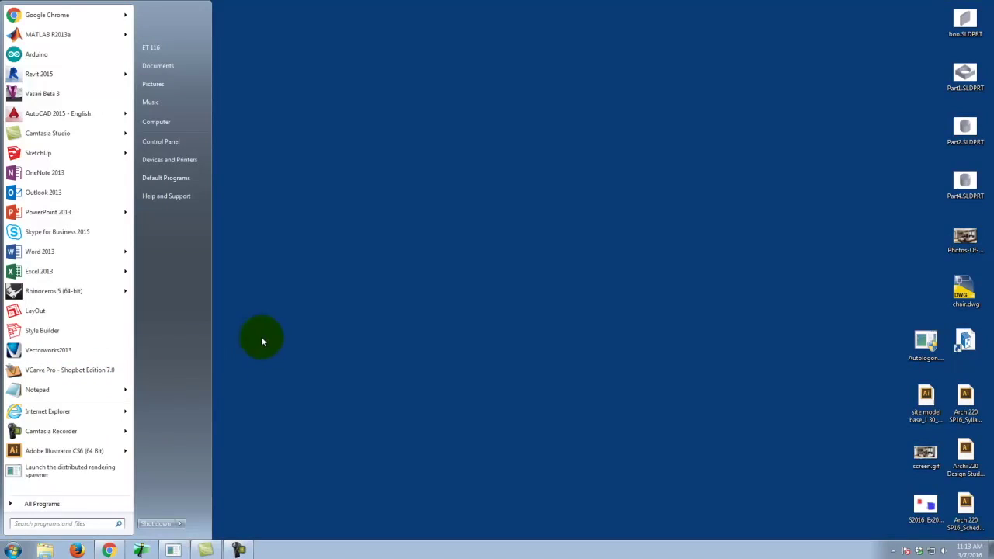
{"action": "left_click", "coordinate": [31, 503]}
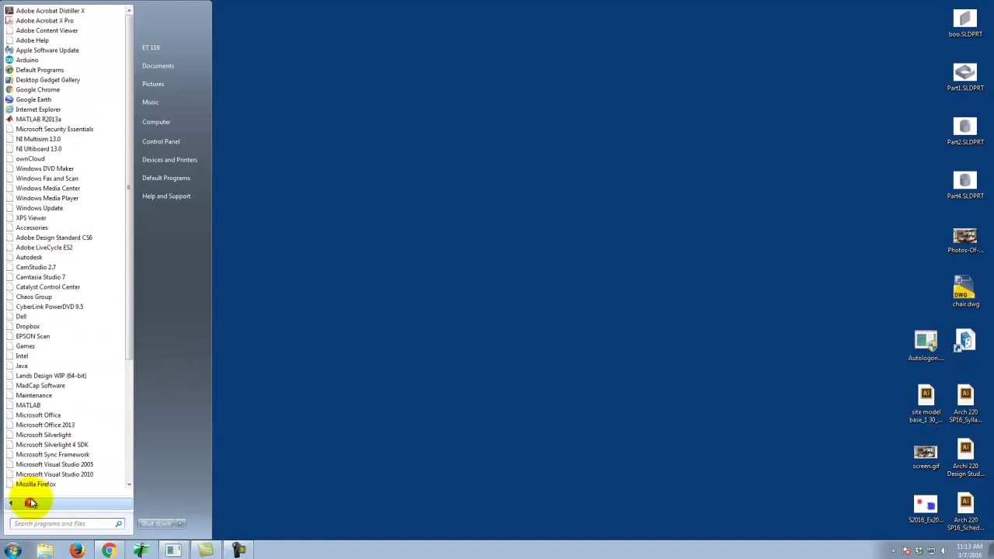
{"action": "left_click_drag", "start_coordinate": [127, 351], "coordinate": [117, 439]}
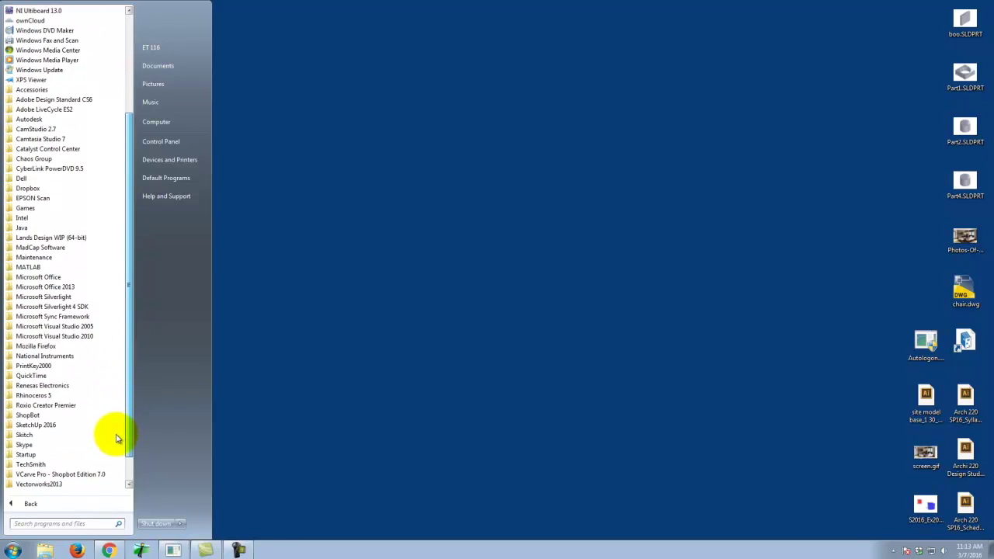
{"action": "left_click", "coordinate": [50, 428]}
{"action": "left_click", "coordinate": [44, 446]}
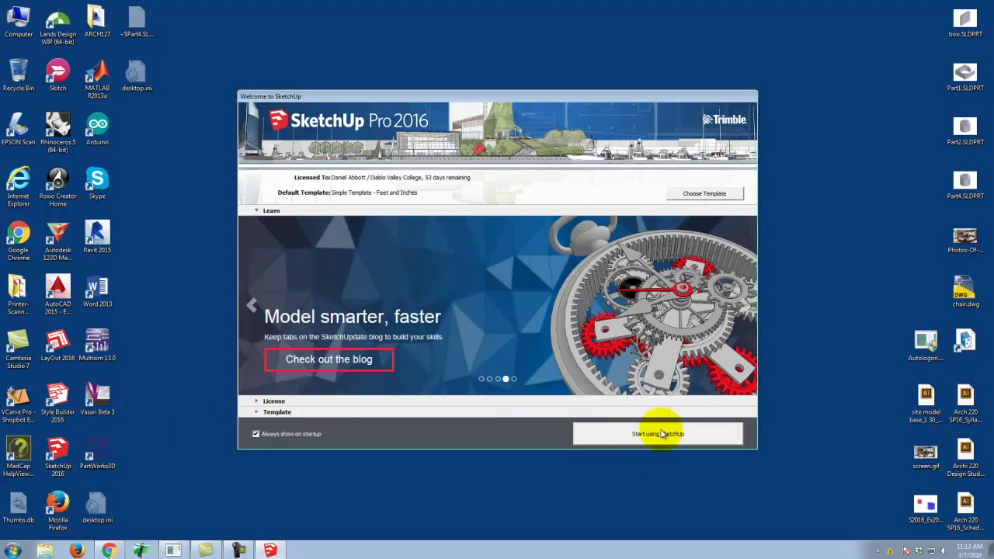
- Start a new model using Simple Template - Feet and Inches from the welcome dialog
{"action": "left_click", "coordinate": [264, 413]}
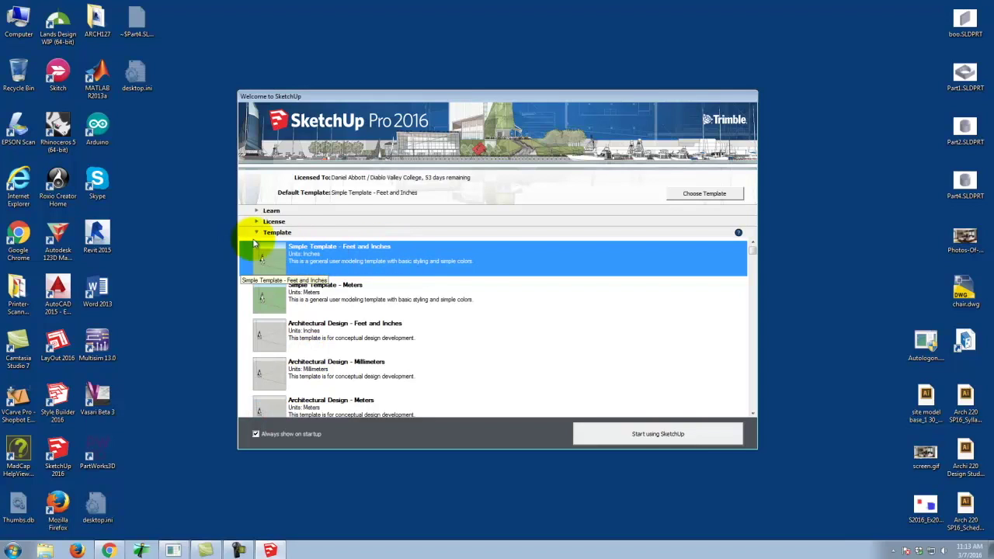
{"action": "left_click", "coordinate": [665, 437]}
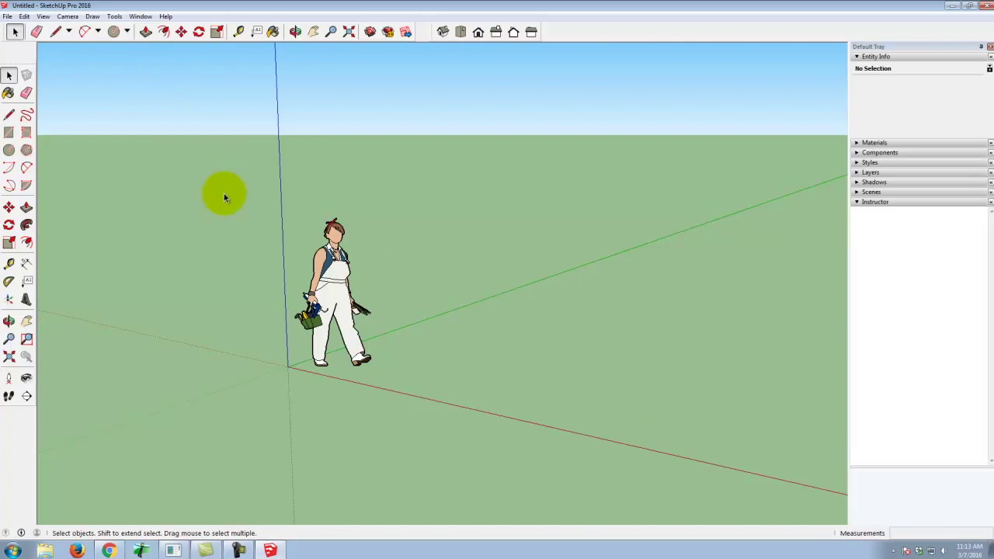
{"action": "left_click", "coordinate": [13, 550]}
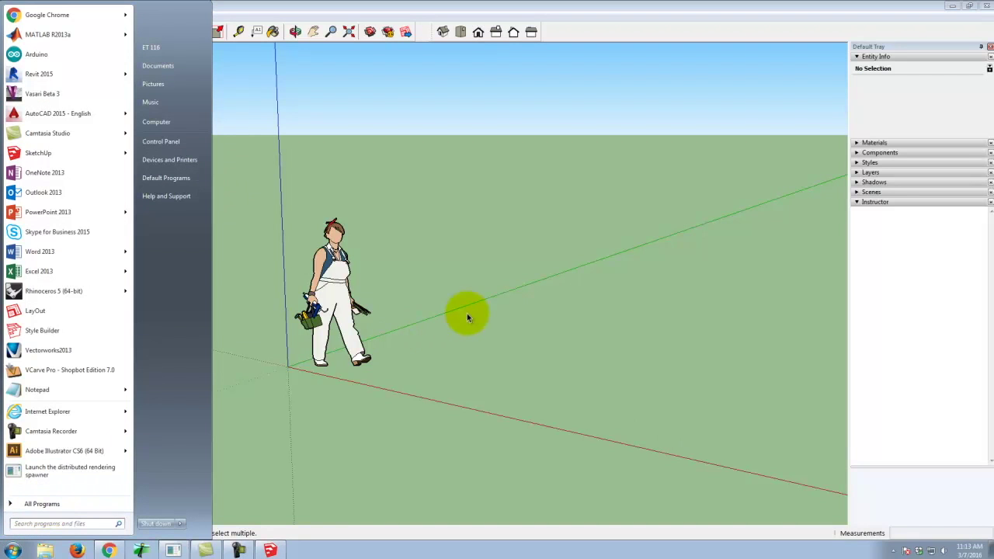
{"action": "left_click", "coordinate": [520, 293]}
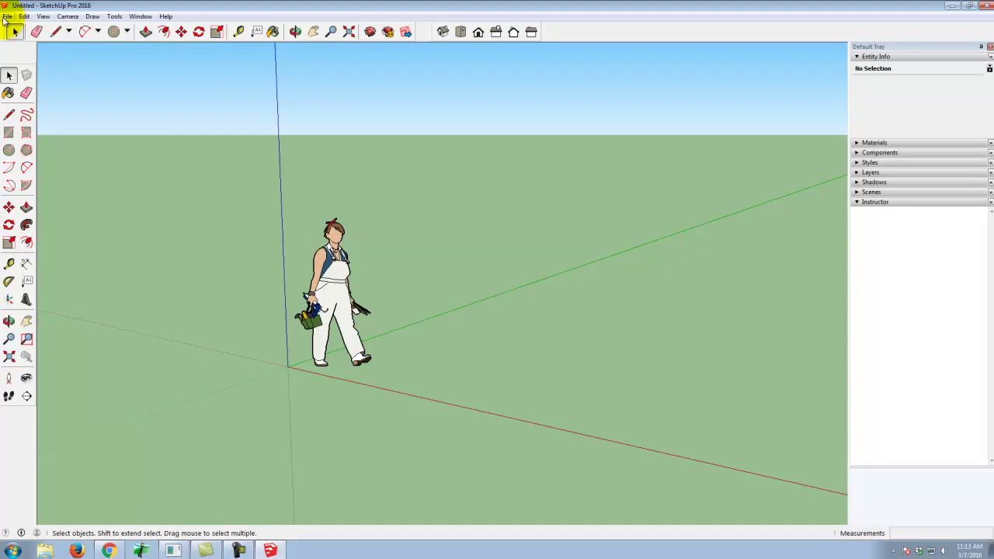
- Open File > Geo-location > Add Location, move the map window up-left and dismiss its tip
{"action": "left_click", "coordinate": [6, 17]}
{"action": "mouse_move", "coordinate": [31, 134]}
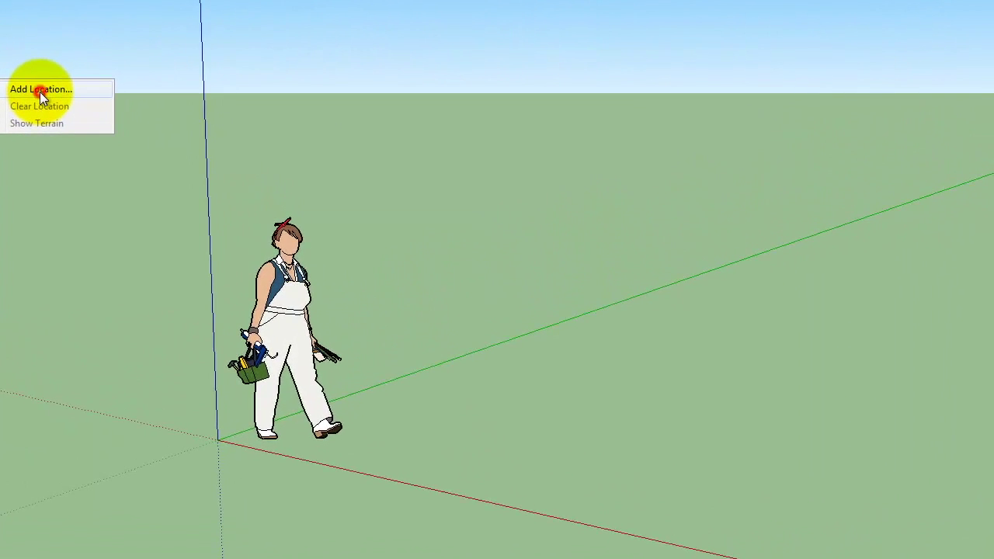
{"action": "left_click", "coordinate": [40, 90]}
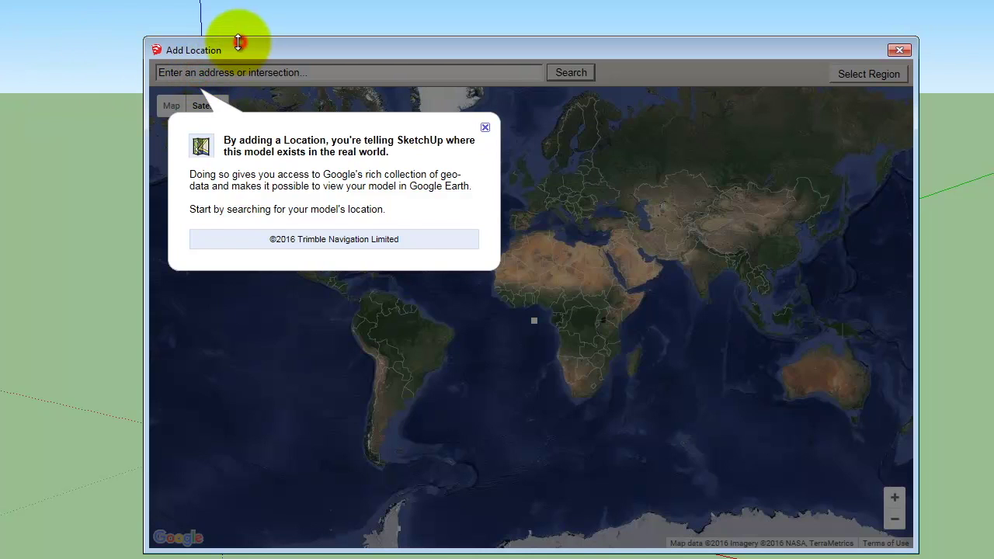
{"action": "left_click_drag", "start_coordinate": [247, 49], "coordinate": [197, 28]}
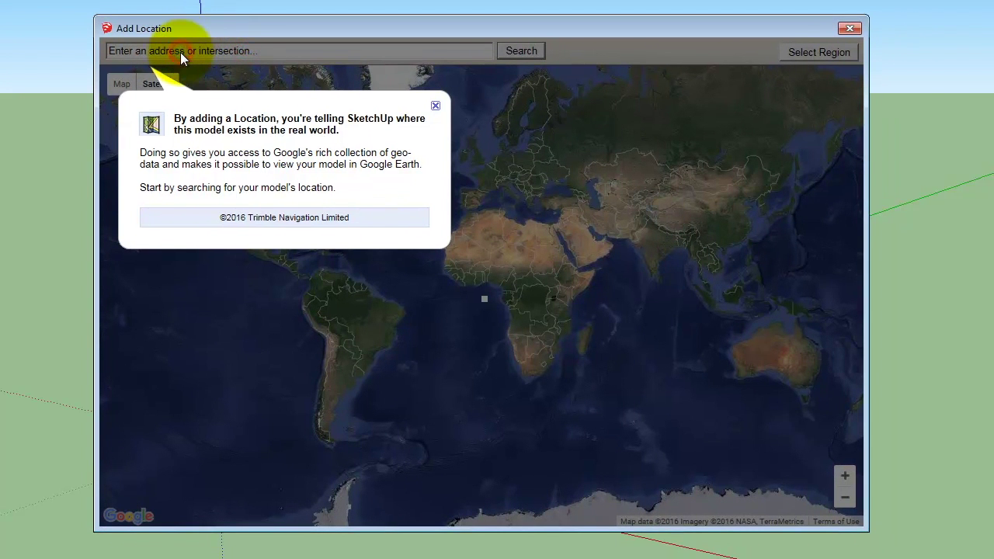
{"action": "left_click", "coordinate": [436, 105]}
{"action": "left_click", "coordinate": [212, 50]}
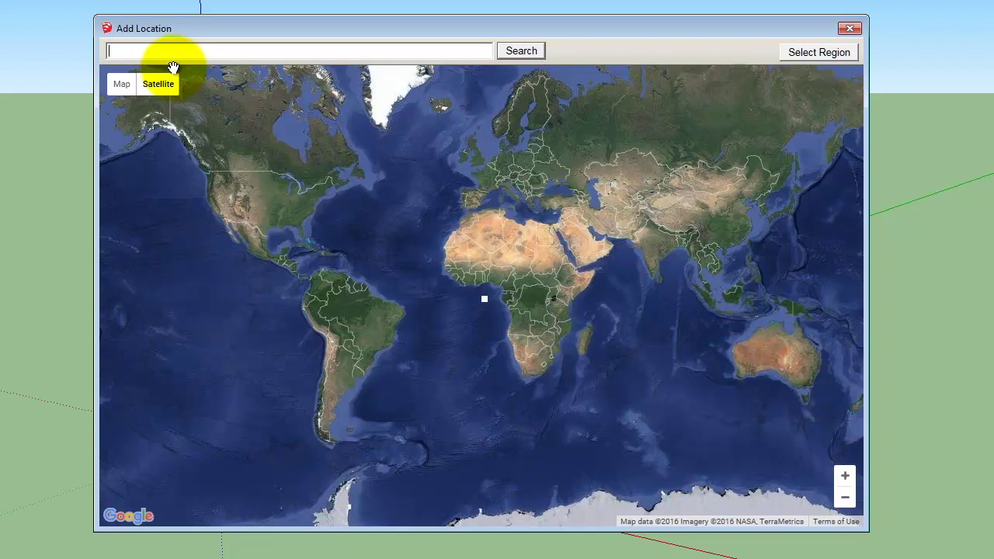
- Search the map for 'tahoe' and zoom in to bring Lake Tahoe into view
{"action": "type", "text": "ahoe"}
{"action": "key", "text": "Return"}
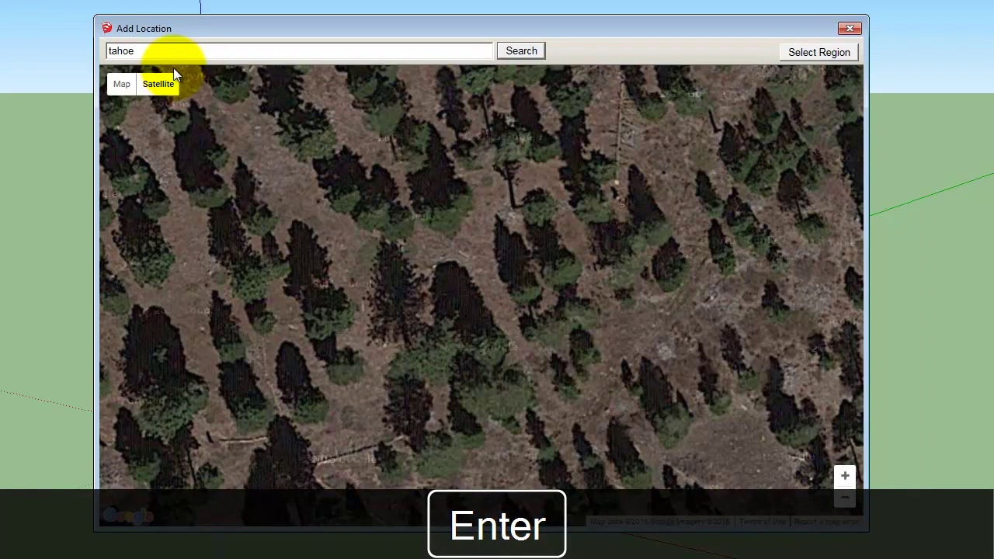
{"action": "scroll", "coordinate": [334, 256], "scroll_direction": "down", "scroll_amount": 2}
{"action": "scroll", "coordinate": [531, 281], "scroll_direction": "down", "scroll_amount": 2}
{"action": "scroll", "coordinate": [489, 278], "scroll_direction": "down", "scroll_amount": 3}
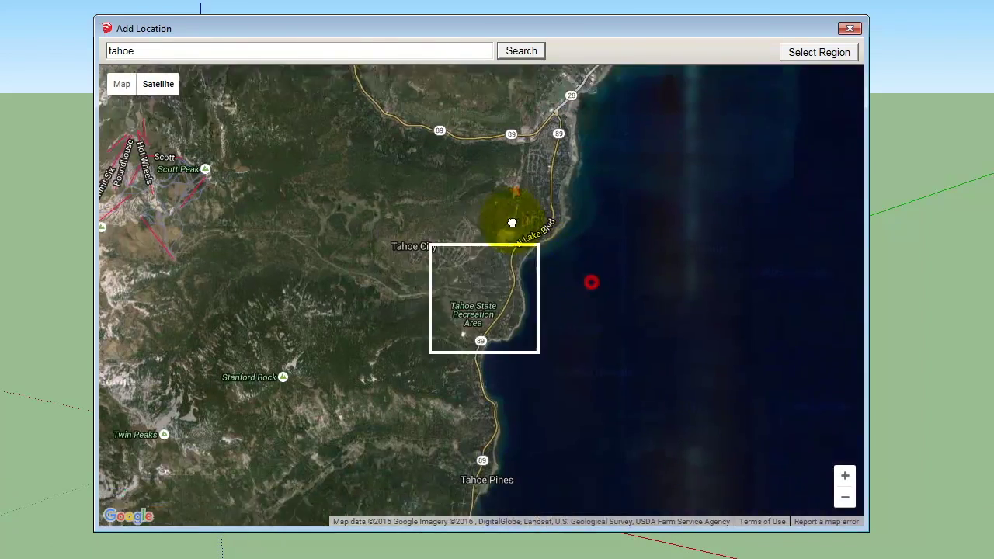
{"action": "left_click_drag", "start_coordinate": [512, 223], "coordinate": [406, 204]}
{"action": "scroll", "coordinate": [502, 193], "scroll_direction": "down", "scroll_amount": 2}
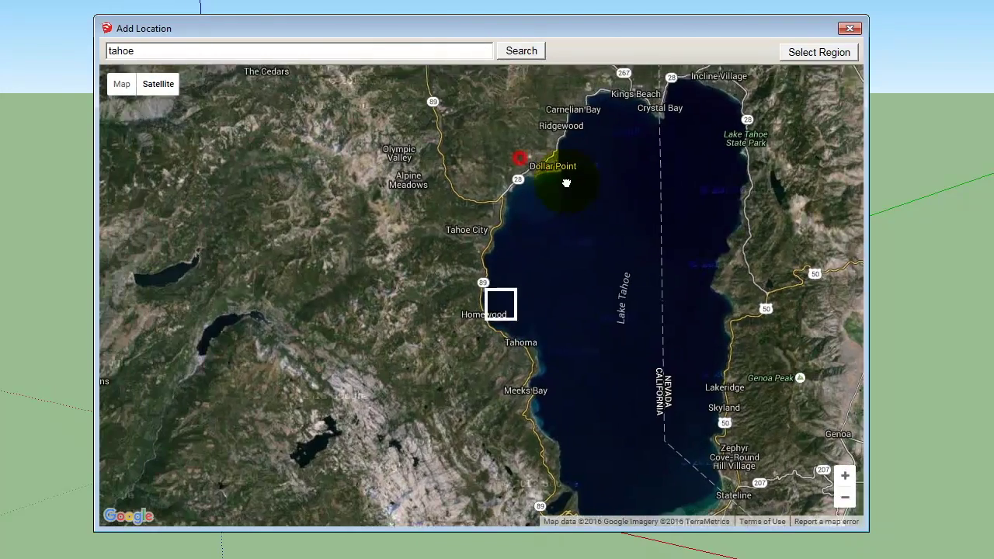
{"action": "left_click_drag", "start_coordinate": [567, 183], "coordinate": [571, 167]}
- Pan south past Emerald Bay and zoom until Gilmore Lake is centred in the region box
{"action": "scroll", "coordinate": [507, 349], "scroll_direction": "up", "scroll_amount": 1}
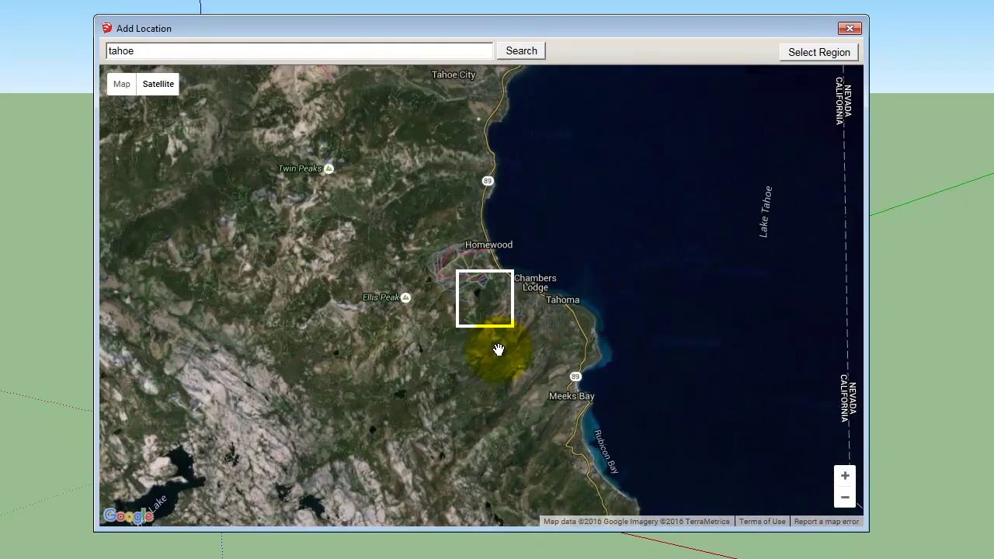
{"action": "left_click_drag", "start_coordinate": [435, 337], "coordinate": [438, 155]}
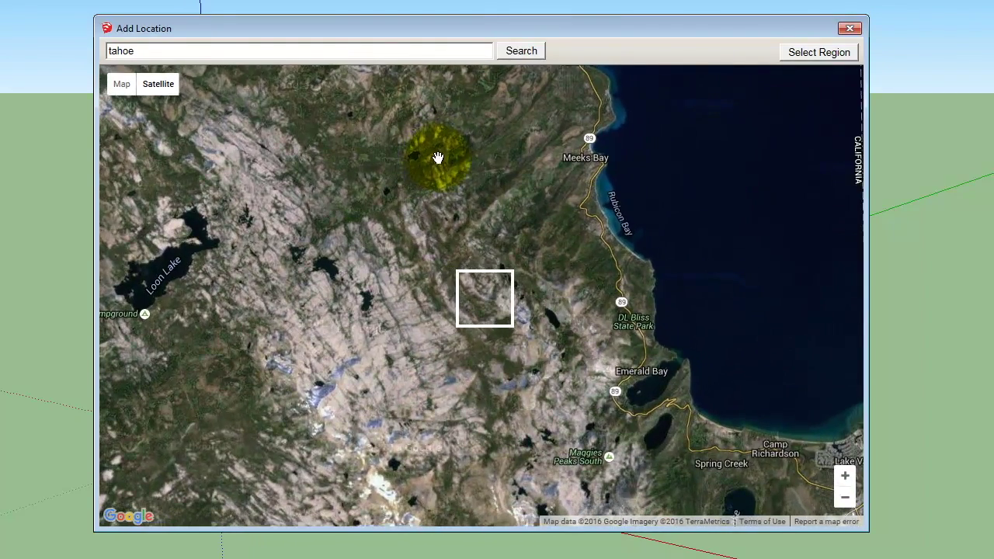
{"action": "left_click_drag", "start_coordinate": [549, 318], "coordinate": [432, 159]}
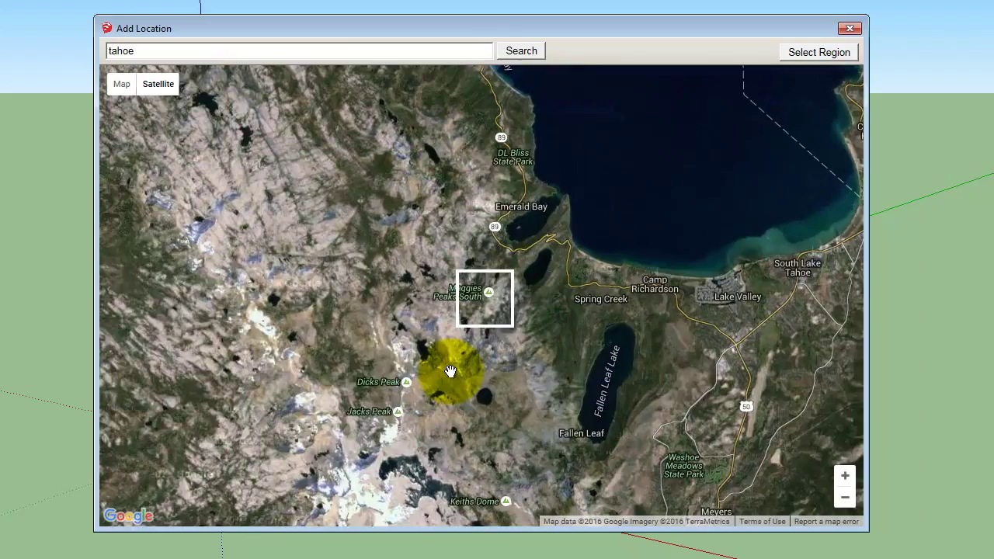
{"action": "scroll", "coordinate": [451, 372], "scroll_direction": "up", "scroll_amount": 2}
{"action": "left_click_drag", "start_coordinate": [473, 318], "coordinate": [337, 127]}
{"action": "scroll", "coordinate": [441, 268], "scroll_direction": "up", "scroll_amount": 1}
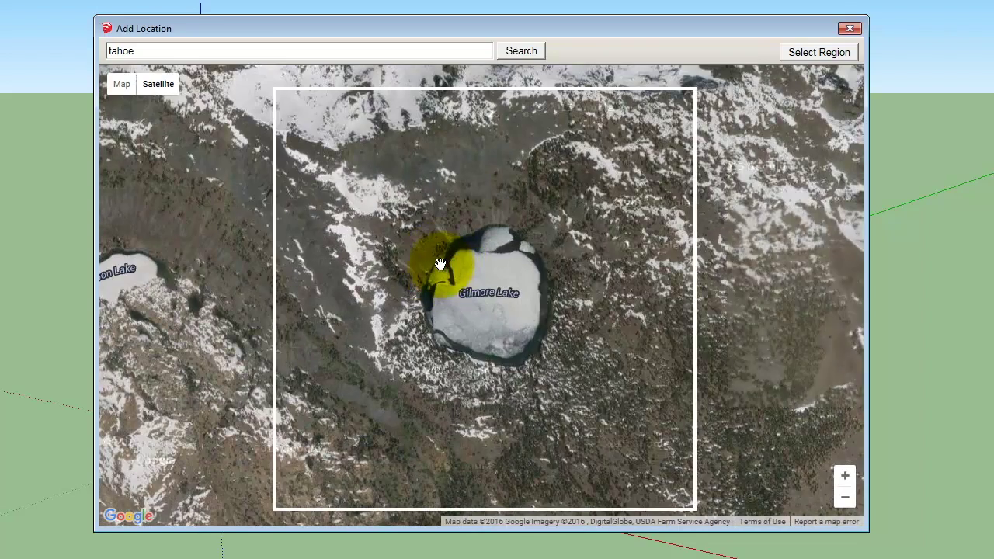
{"action": "scroll", "coordinate": [497, 264], "scroll_direction": "down", "scroll_amount": 1}
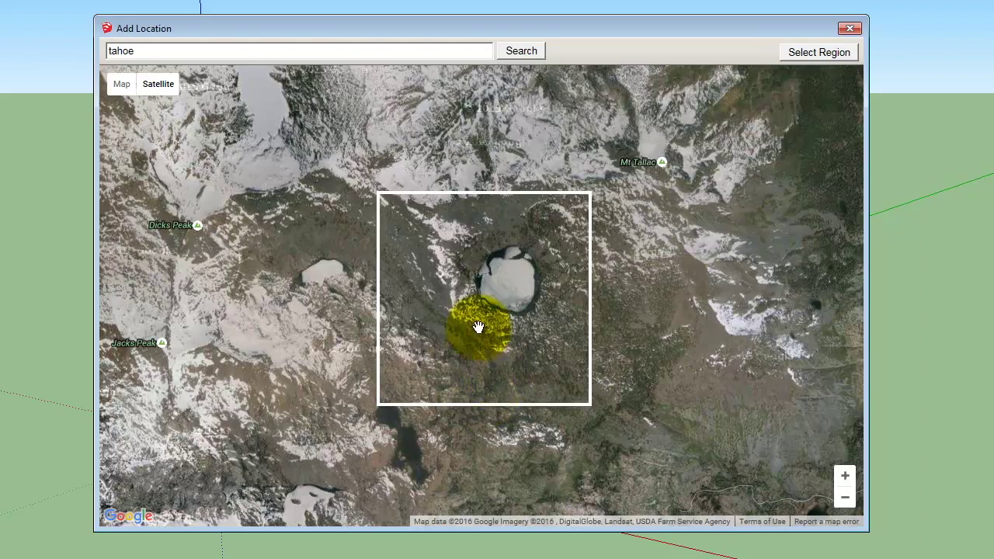
{"action": "scroll", "coordinate": [478, 326], "scroll_direction": "up", "scroll_amount": 2}
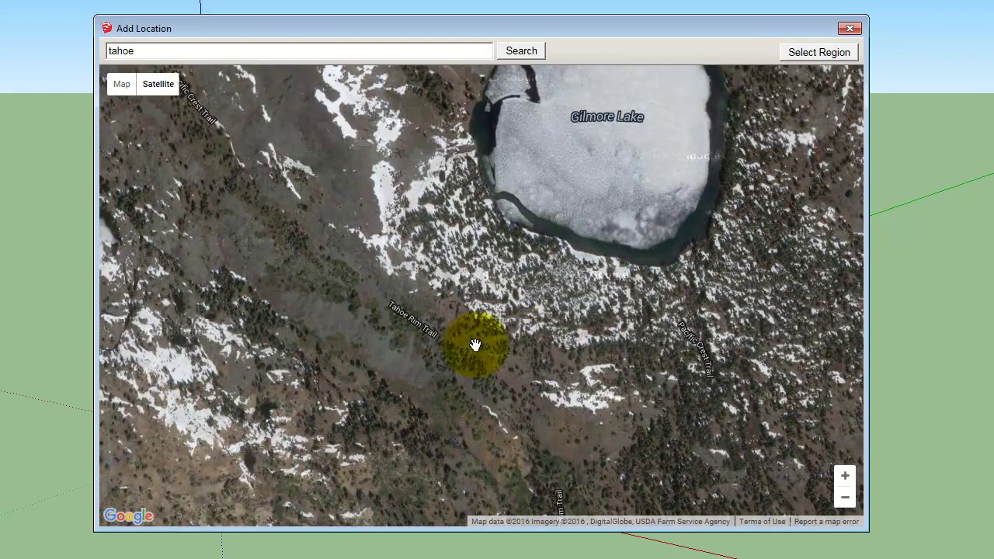
{"action": "scroll", "coordinate": [477, 345], "scroll_direction": "down", "scroll_amount": 1}
{"action": "scroll", "coordinate": [477, 345], "scroll_direction": "up", "scroll_amount": 1}
{"action": "scroll", "coordinate": [477, 345], "scroll_direction": "down", "scroll_amount": 1}
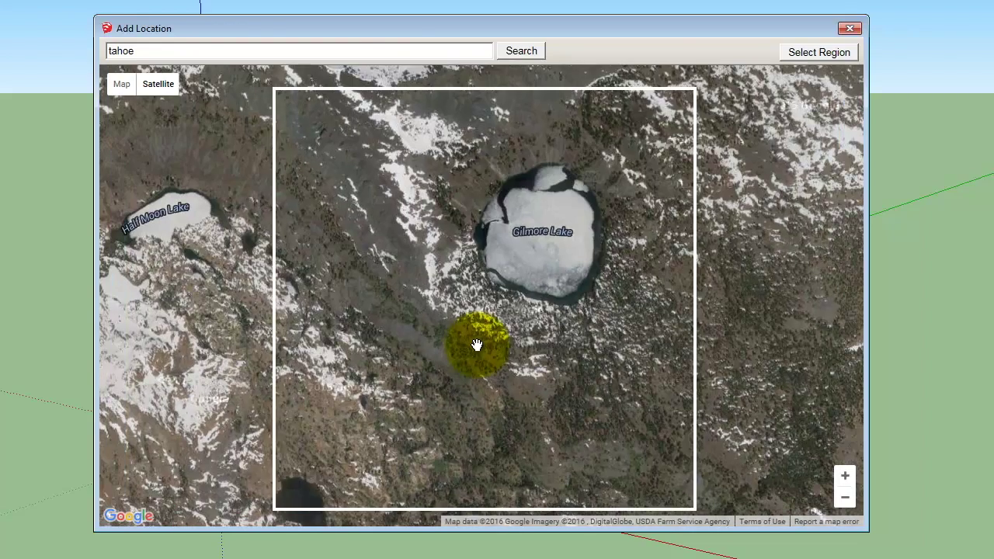
{"action": "left_click_drag", "start_coordinate": [489, 266], "coordinate": [515, 244]}
- Mark a region around Gilmore Lake, extending its top edge upward, and grab the imagery
{"action": "left_click", "coordinate": [822, 53]}
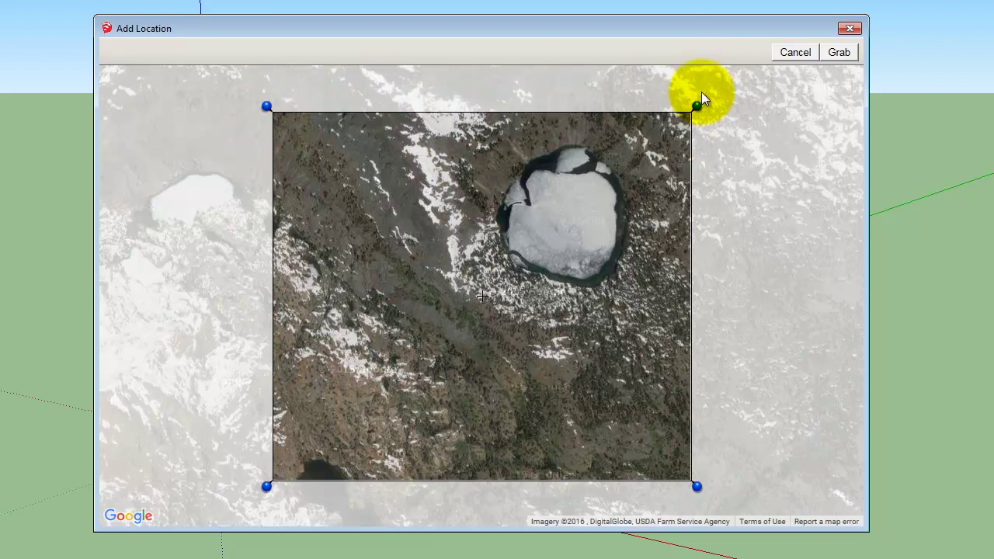
{"action": "left_click_drag", "start_coordinate": [698, 109], "coordinate": [704, 69]}
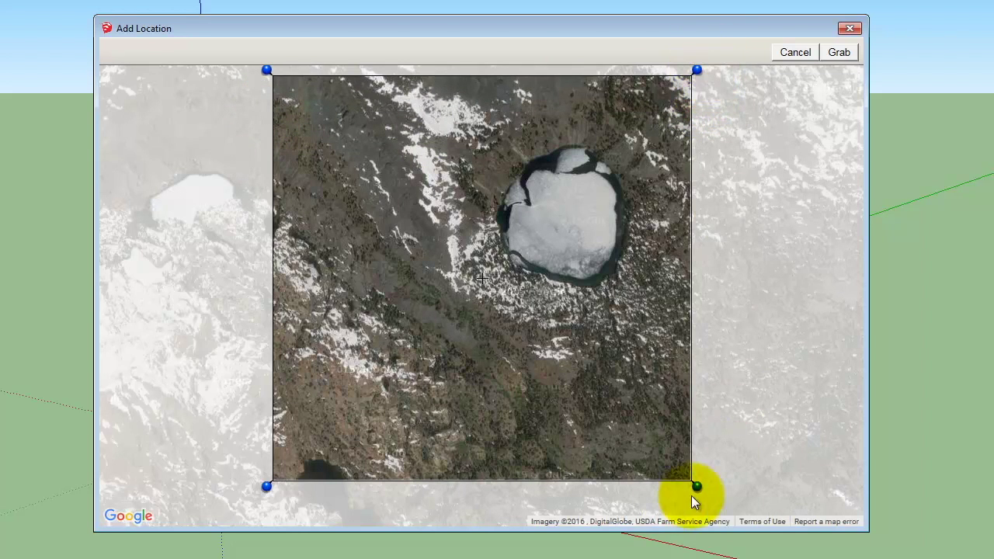
{"action": "mouse_move", "coordinate": [710, 487]}
{"action": "left_mouse_down"}
{"action": "mouse_move", "coordinate": [718, 472]}
{"action": "mouse_move", "coordinate": [712, 489]}
{"action": "left_mouse_up"}
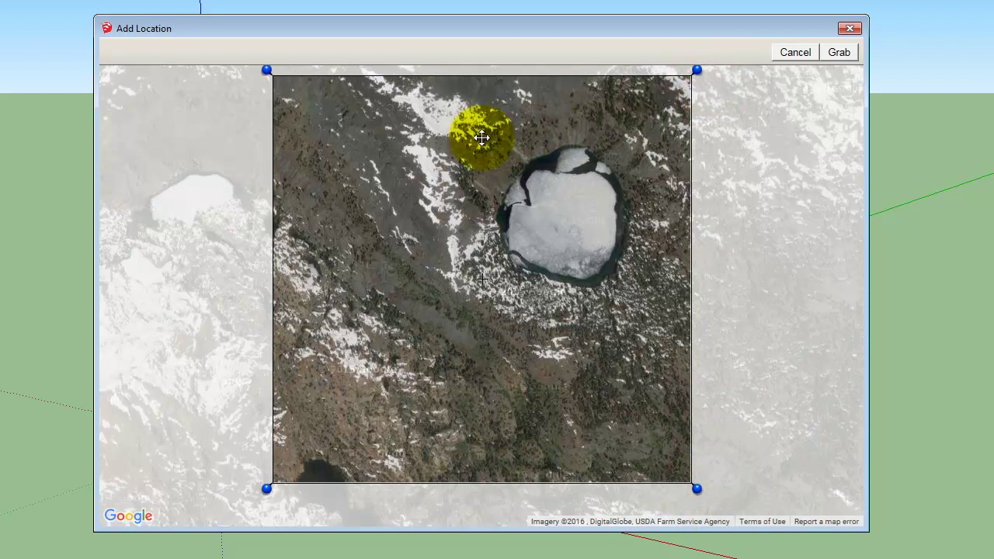
{"action": "left_click", "coordinate": [839, 53]}
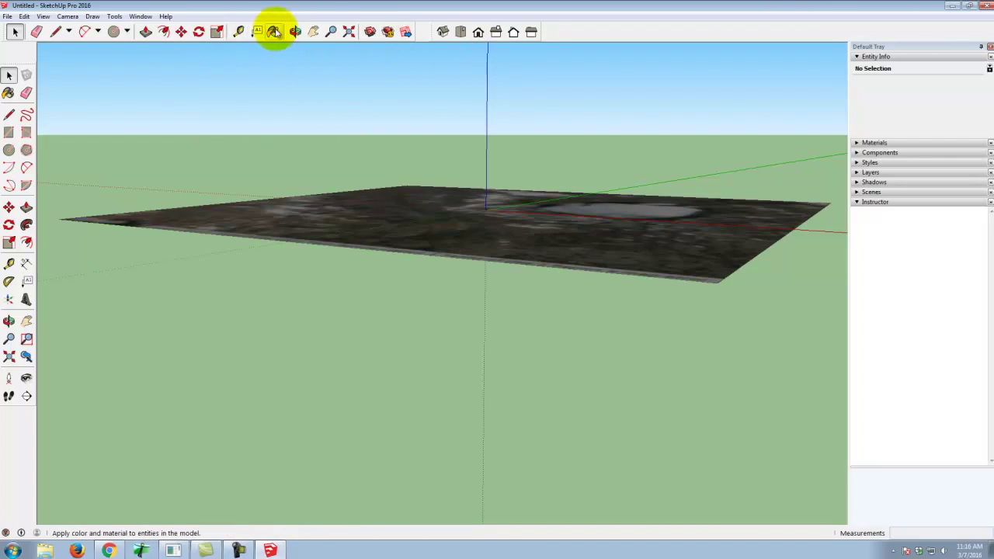
- Orbit onto the imported patch and show it as 3D terrain via Geo-location > Show Terrain
{"action": "left_click", "coordinate": [295, 31]}
{"action": "mouse_move", "coordinate": [386, 151]}
{"action": "left_mouse_down"}
{"action": "mouse_move", "coordinate": [406, 383]}
{"action": "mouse_move", "coordinate": [487, 394]}
{"action": "left_mouse_up"}
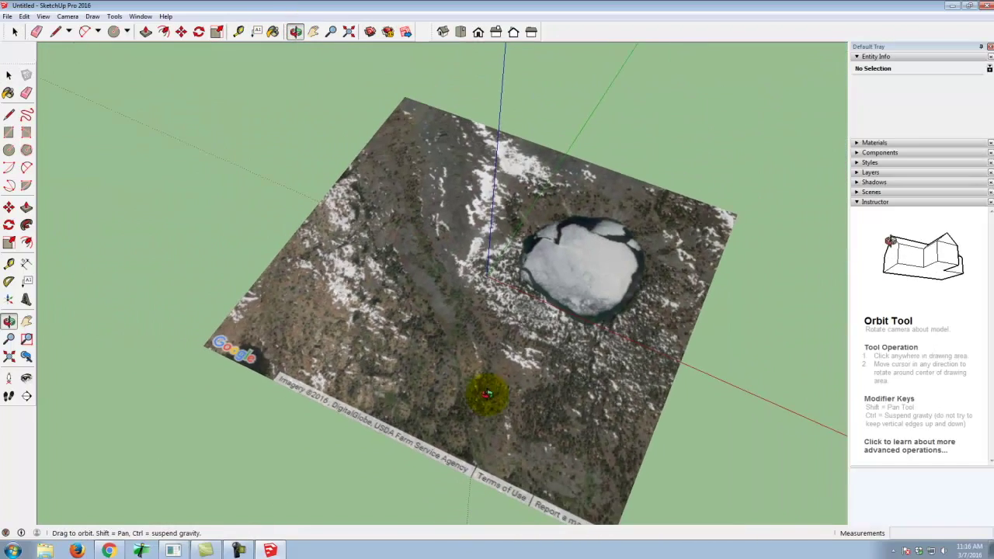
{"action": "mouse_move", "coordinate": [416, 379]}
{"action": "left_mouse_down"}
{"action": "mouse_move", "coordinate": [541, 326]}
{"action": "mouse_move", "coordinate": [553, 364]}
{"action": "mouse_move", "coordinate": [455, 251]}
{"action": "mouse_move", "coordinate": [305, 117]}
{"action": "left_mouse_up"}
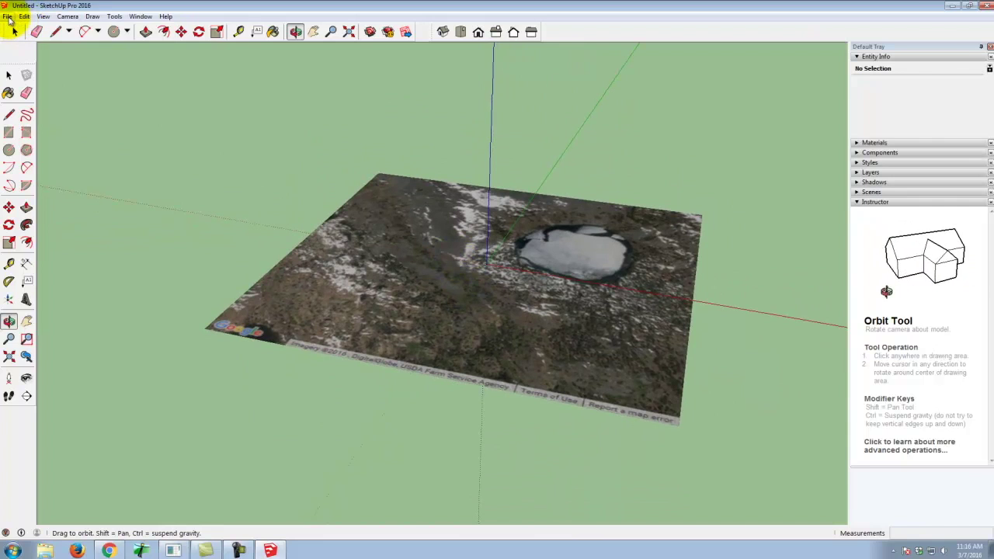
{"action": "left_click", "coordinate": [7, 16]}
{"action": "mouse_move", "coordinate": [38, 134]}
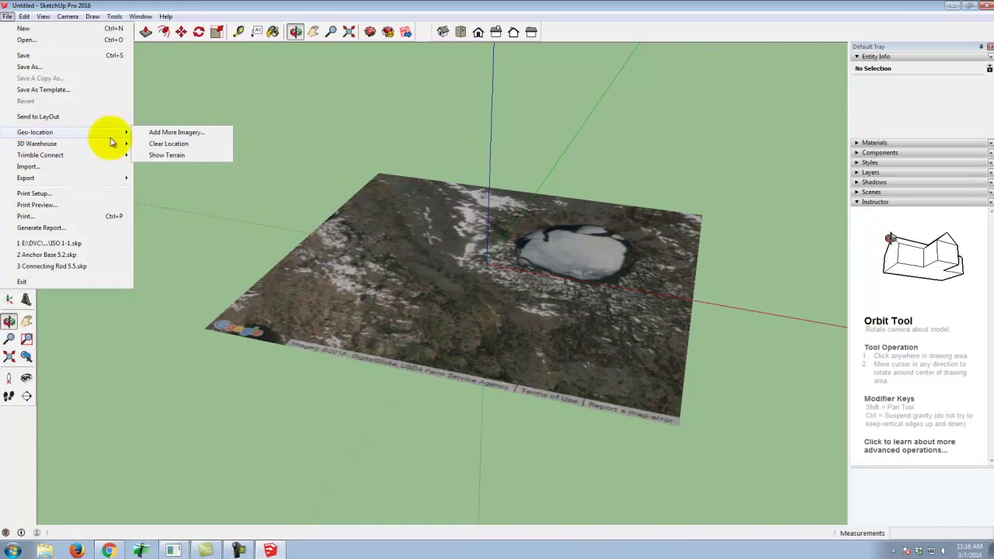
{"action": "left_click", "coordinate": [205, 155]}
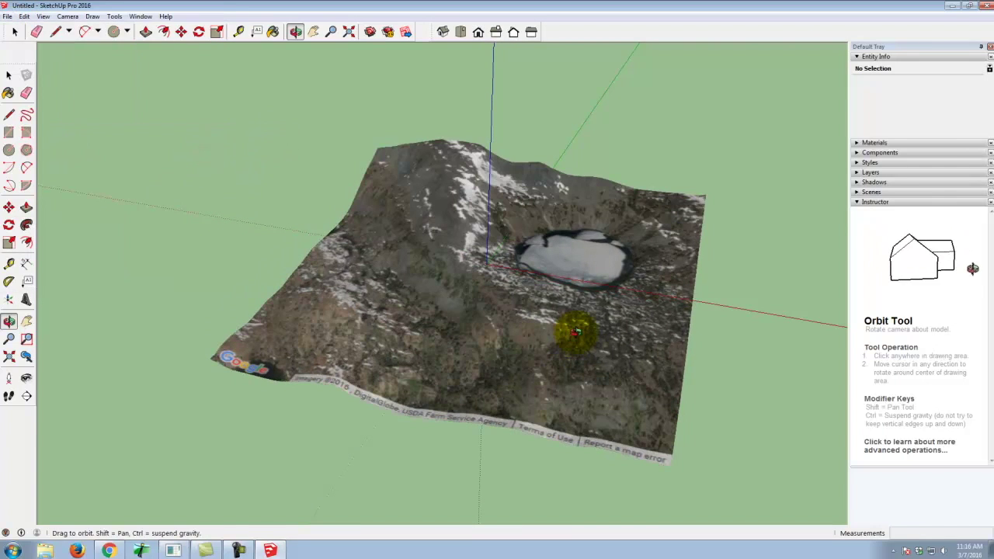
{"action": "mouse_move", "coordinate": [597, 331]}
{"action": "left_mouse_down"}
{"action": "mouse_move", "coordinate": [219, 224]}
{"action": "mouse_move", "coordinate": [583, 195]}
{"action": "mouse_move", "coordinate": [624, 215]}
{"action": "mouse_move", "coordinate": [682, 215]}
{"action": "mouse_move", "coordinate": [668, 231]}
{"action": "mouse_move", "coordinate": [675, 253]}
{"action": "mouse_move", "coordinate": [523, 206]}
{"action": "mouse_move", "coordinate": [408, 207]}
{"action": "mouse_move", "coordinate": [386, 222]}
{"action": "mouse_move", "coordinate": [402, 289]}
{"action": "mouse_move", "coordinate": [432, 315]}
{"action": "mouse_move", "coordinate": [556, 329]}
{"action": "mouse_move", "coordinate": [648, 266]}
{"action": "mouse_move", "coordinate": [577, 244]}
{"action": "mouse_move", "coordinate": [500, 240]}
{"action": "mouse_move", "coordinate": [509, 289]}
{"action": "mouse_move", "coordinate": [592, 329]}
{"action": "left_mouse_up"}
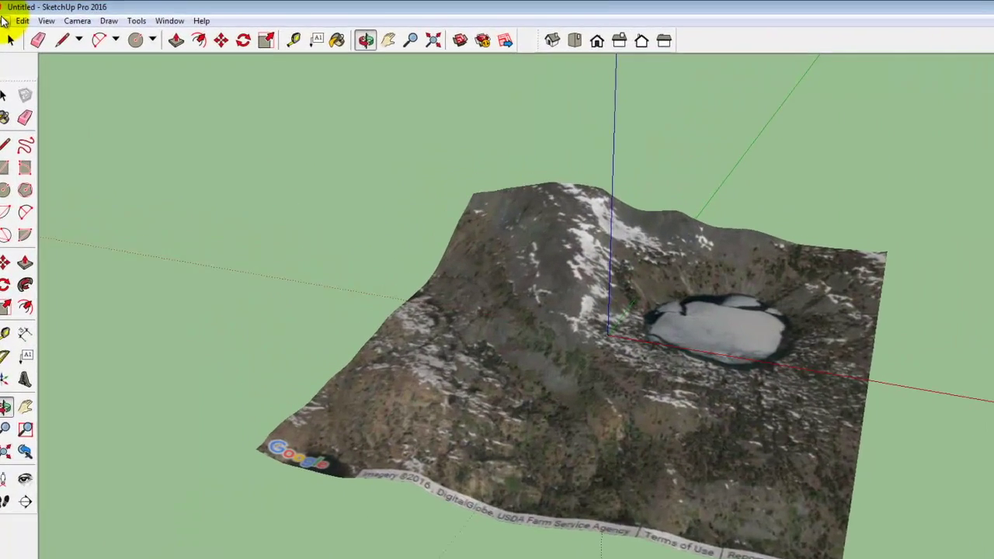
- Start a new model with File > New, bringing up the save-changes prompt
{"action": "left_click", "coordinate": [7, 16]}
{"action": "mouse_move", "coordinate": [42, 16]}
{"action": "mouse_move", "coordinate": [3, 22]}
{"action": "left_click", "coordinate": [18, 38]}
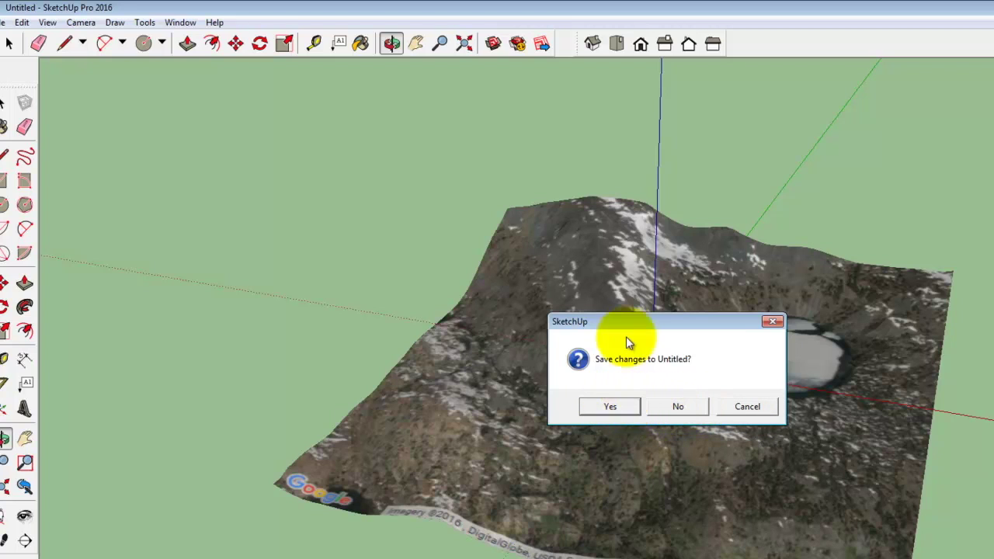
- Discard the unsaved terrain and open Add Location in the fresh model
{"action": "left_click", "coordinate": [701, 409]}
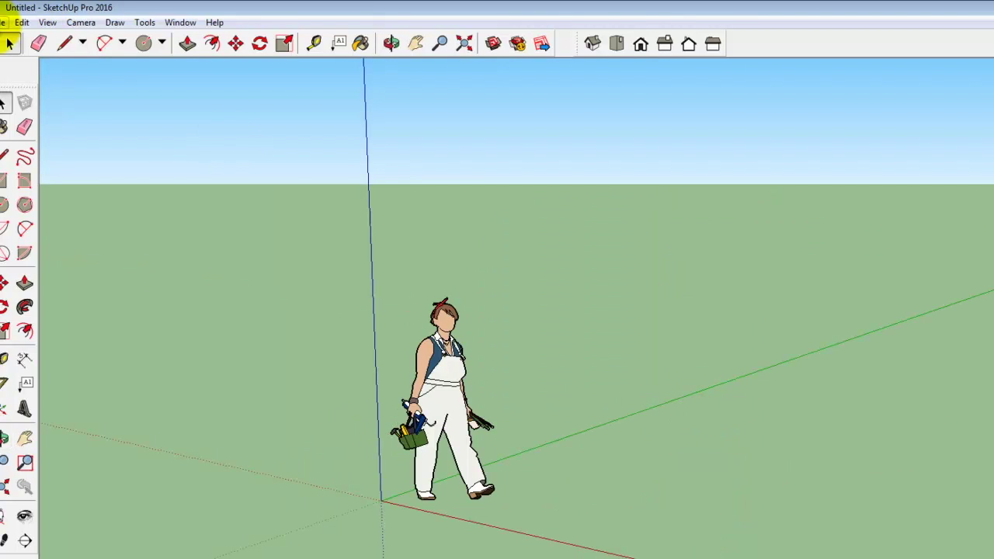
{"action": "left_click", "coordinate": [4, 23]}
{"action": "mouse_move", "coordinate": [45, 186]}
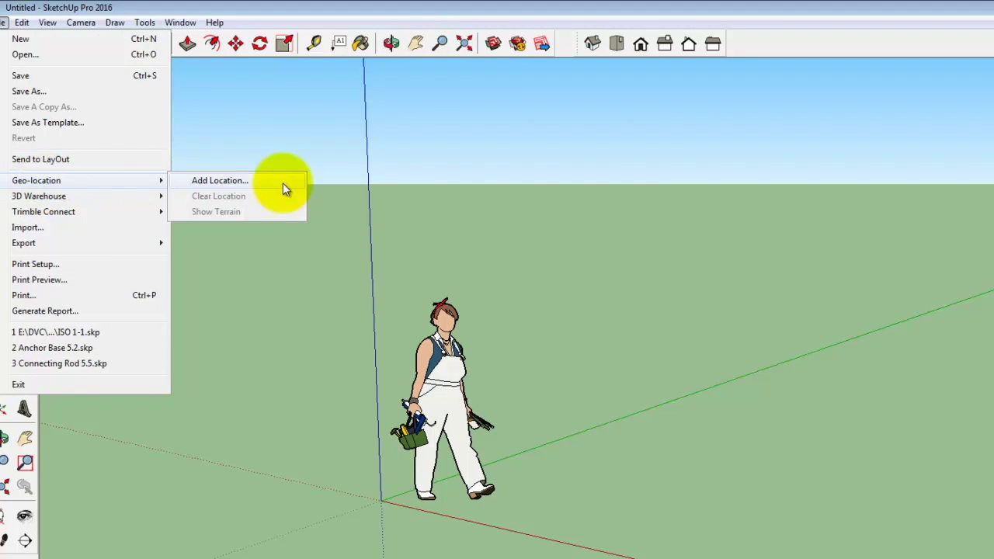
{"action": "left_click", "coordinate": [274, 187]}
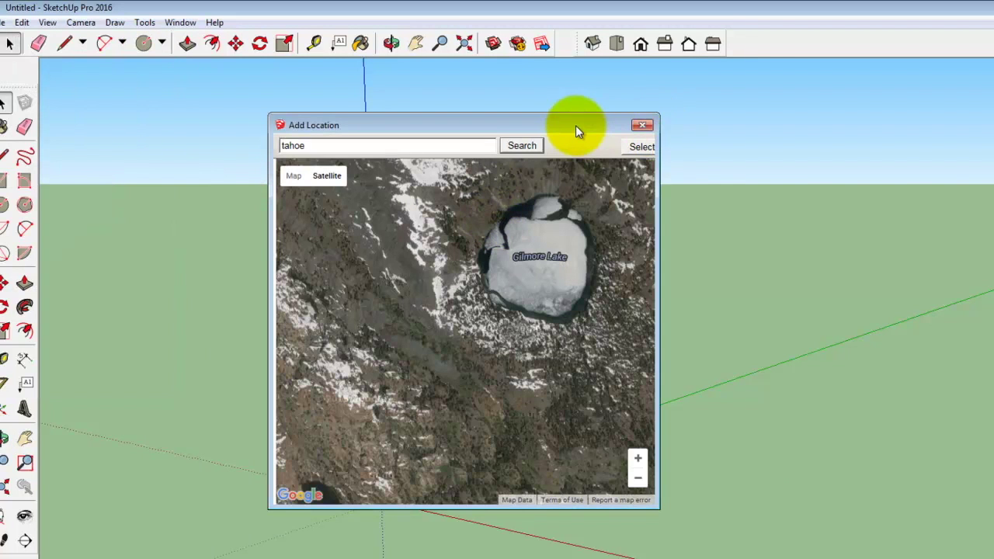
{"action": "left_click_drag", "start_coordinate": [577, 127], "coordinate": [649, 128]}
- Pan the map toward Cathedral Peak, widen the window, then select and grab the region
{"action": "left_click_drag", "start_coordinate": [499, 362], "coordinate": [412, 323]}
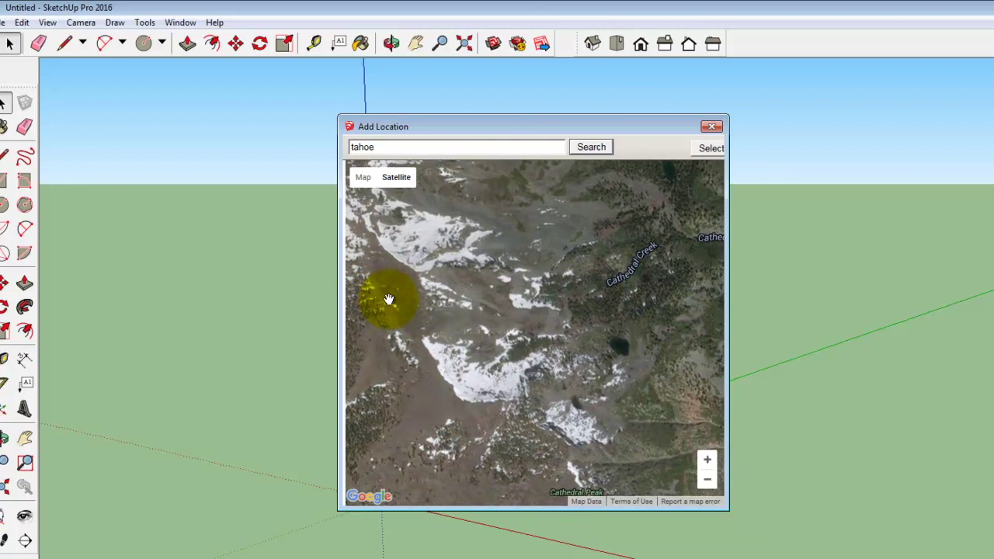
{"action": "left_click_drag", "start_coordinate": [492, 316], "coordinate": [511, 279]}
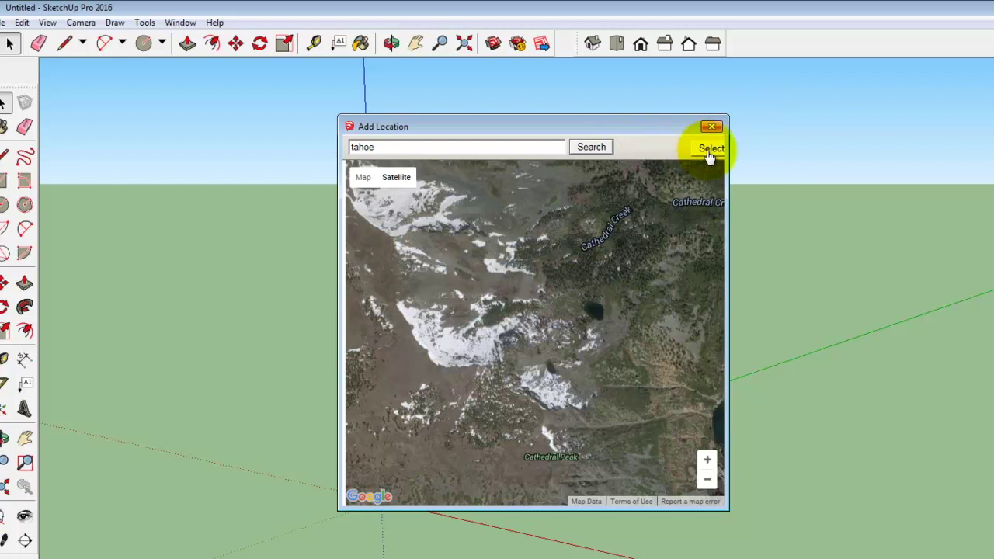
{"action": "left_click_drag", "start_coordinate": [730, 458], "coordinate": [987, 469]}
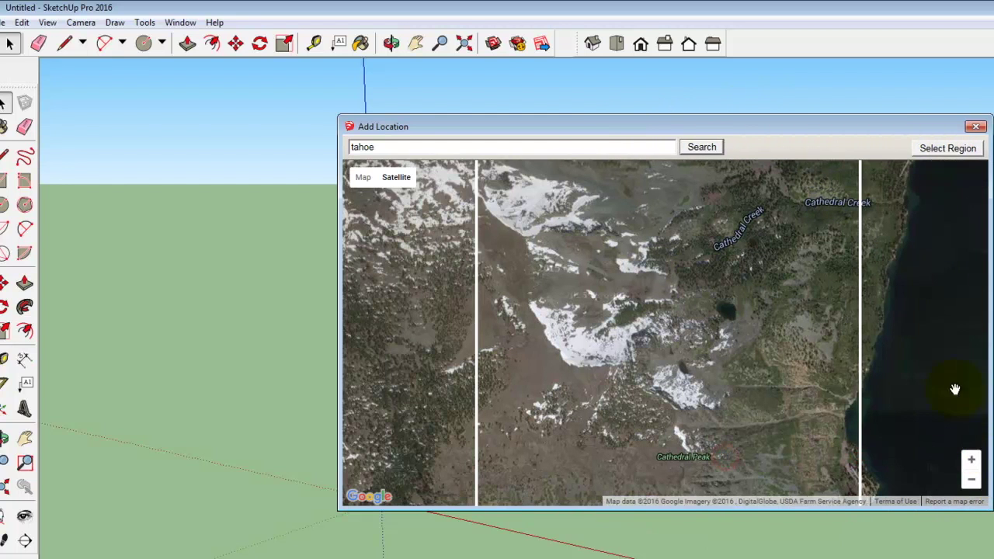
{"action": "left_click", "coordinate": [948, 148]}
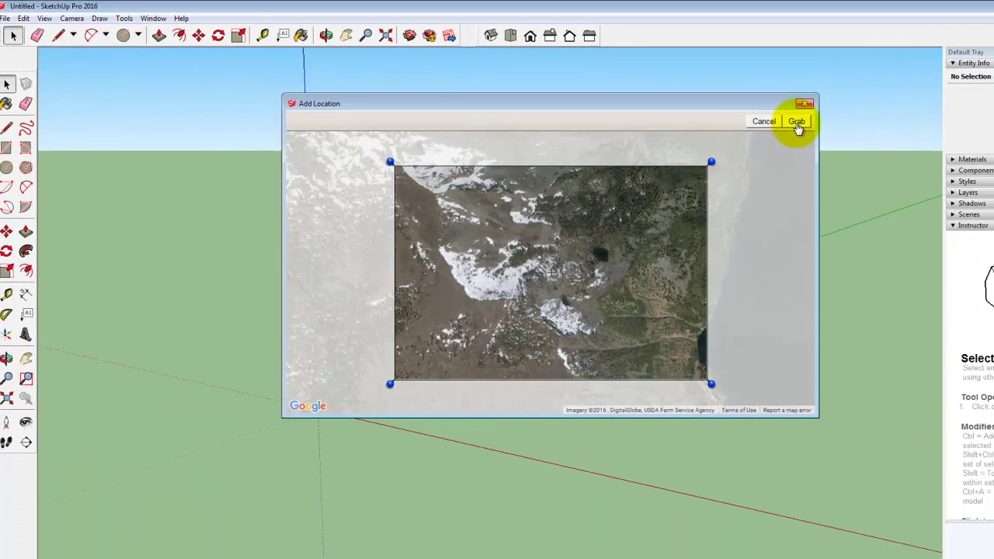
{"action": "left_click", "coordinate": [796, 123]}
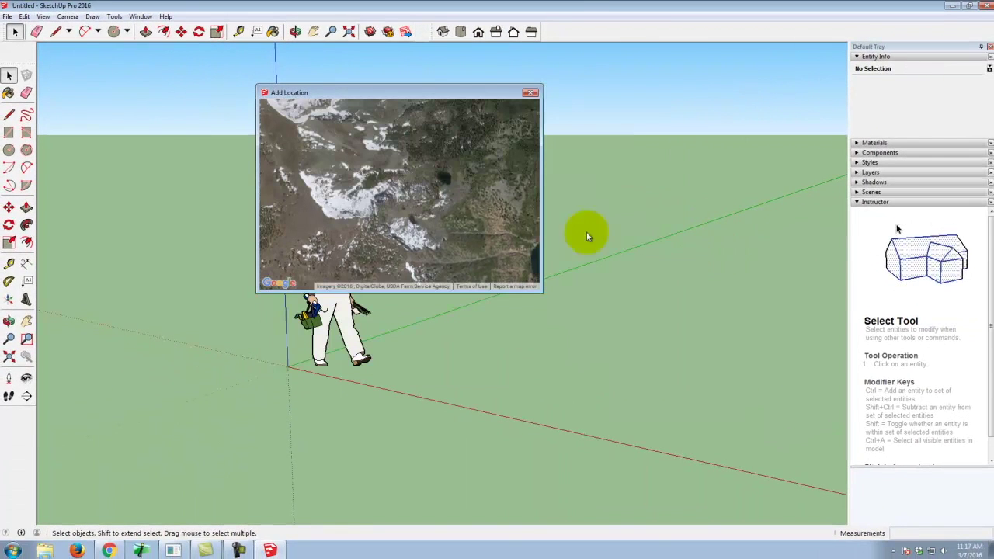
- Reopen Add Location, enlarge the window, and select and grab the Cathedral Peak region
{"action": "left_click", "coordinate": [531, 93]}
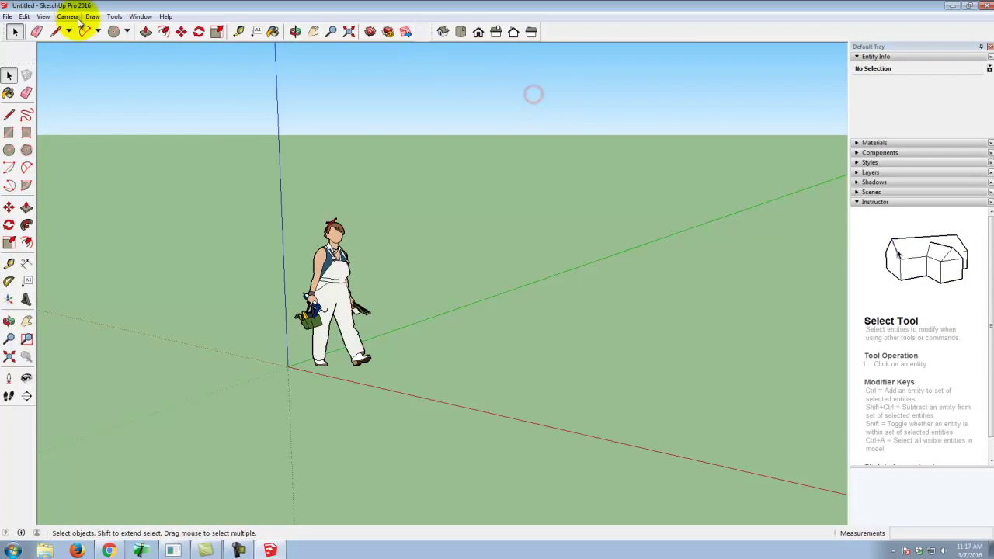
{"action": "left_click", "coordinate": [7, 17]}
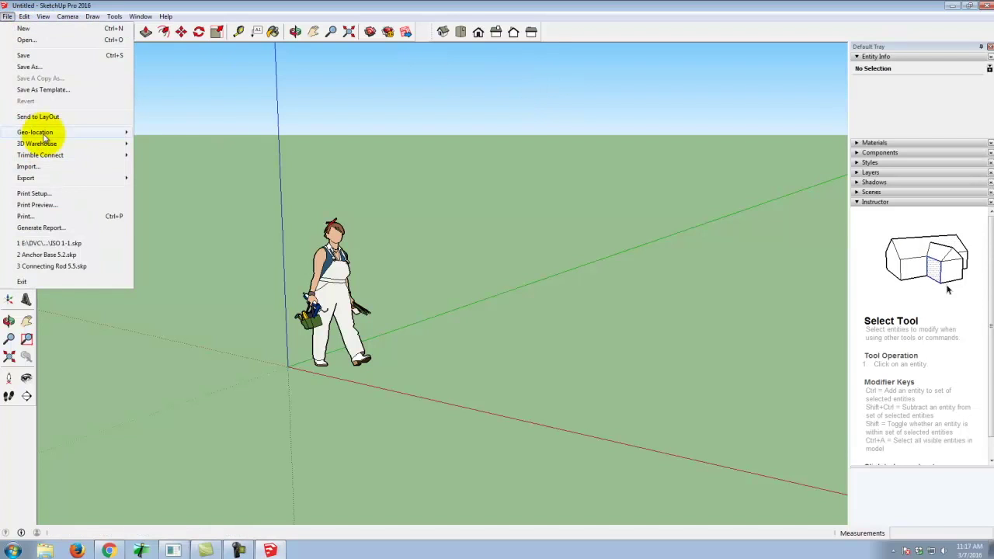
{"action": "mouse_move", "coordinate": [44, 133]}
{"action": "left_click", "coordinate": [168, 133]}
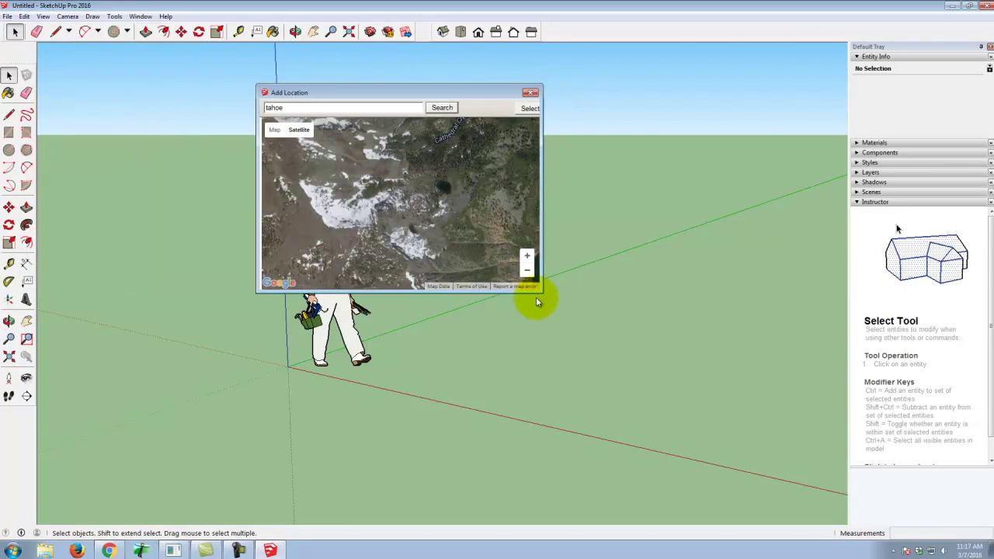
{"action": "left_click_drag", "start_coordinate": [540, 291], "coordinate": [802, 517]}
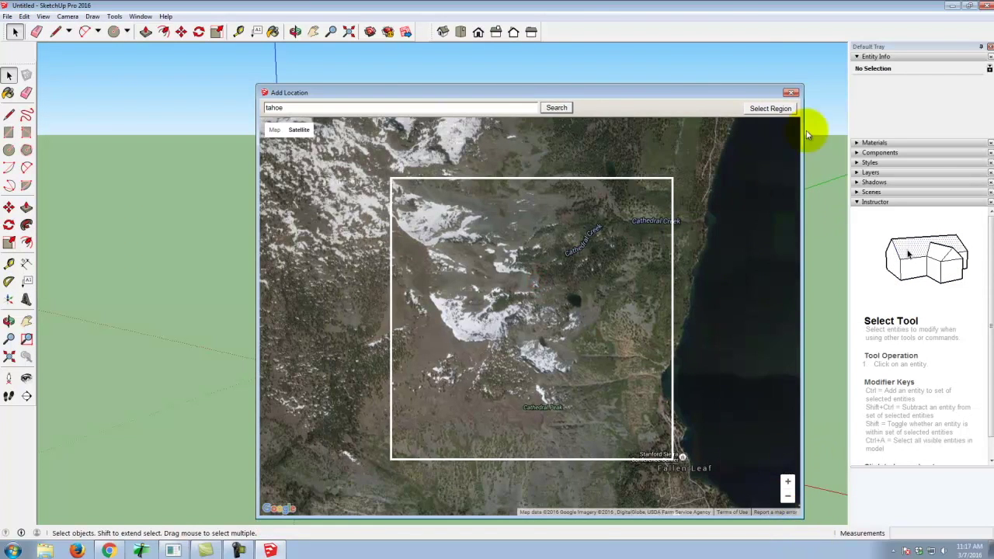
{"action": "left_click", "coordinate": [772, 109]}
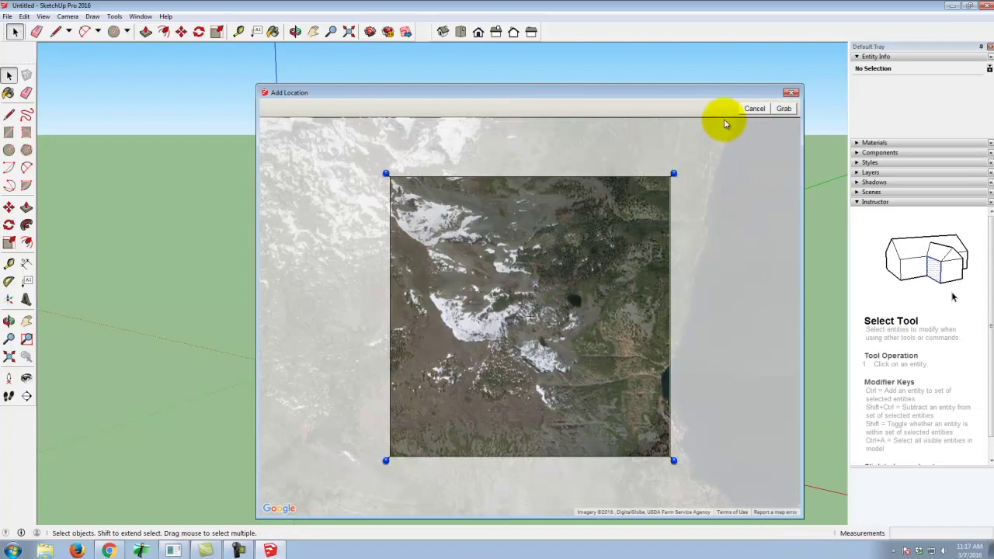
{"action": "left_click", "coordinate": [784, 109]}
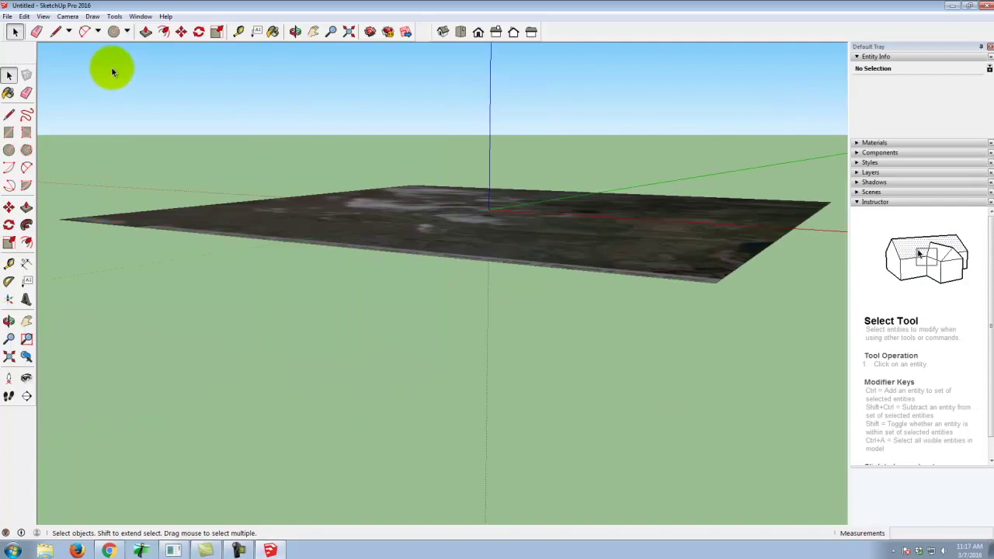
- Show the grabbed imagery as 3D terrain and orbit to view it
{"action": "left_click", "coordinate": [7, 16]}
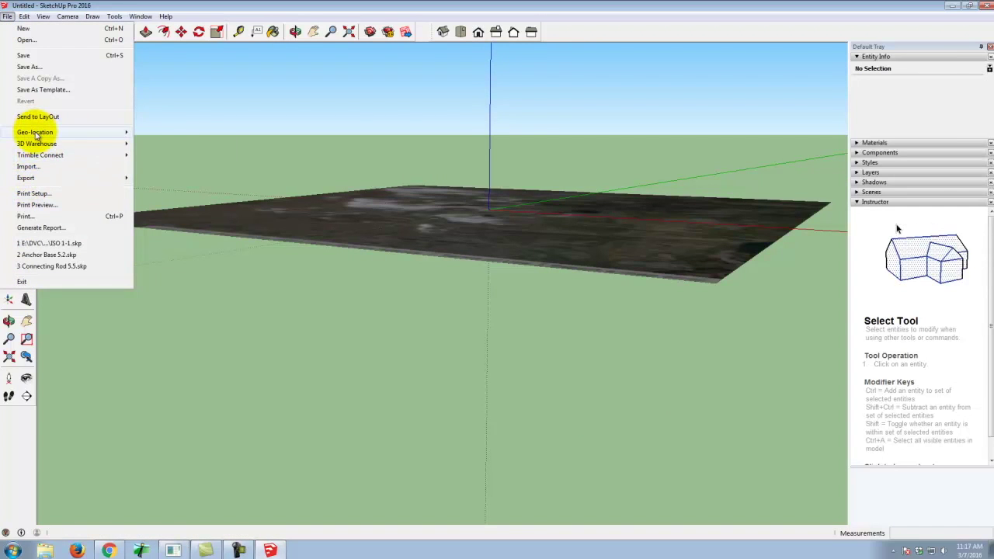
{"action": "mouse_move", "coordinate": [36, 134]}
{"action": "left_click", "coordinate": [167, 153]}
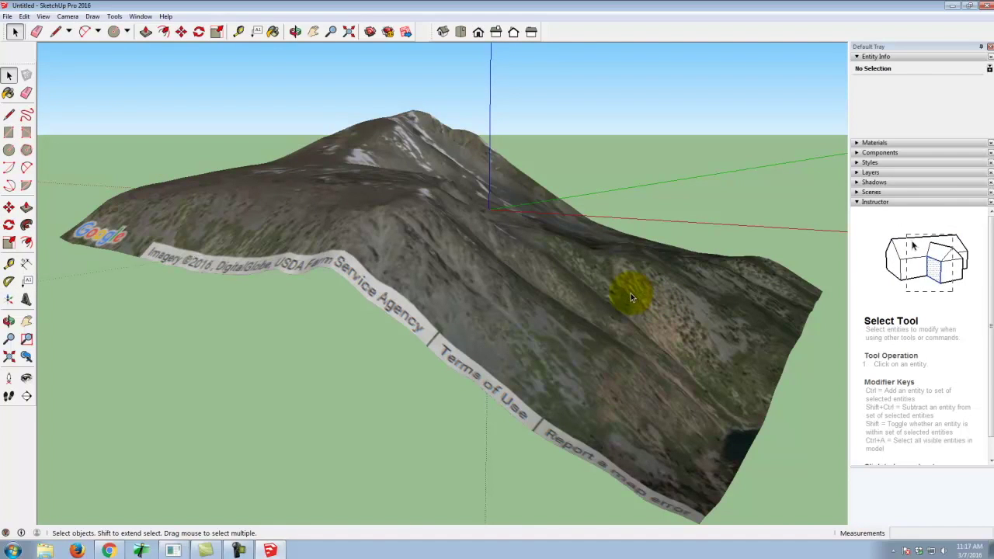
{"action": "left_click", "coordinate": [295, 31]}
{"action": "left_click_drag", "start_coordinate": [587, 197], "coordinate": [604, 297]}
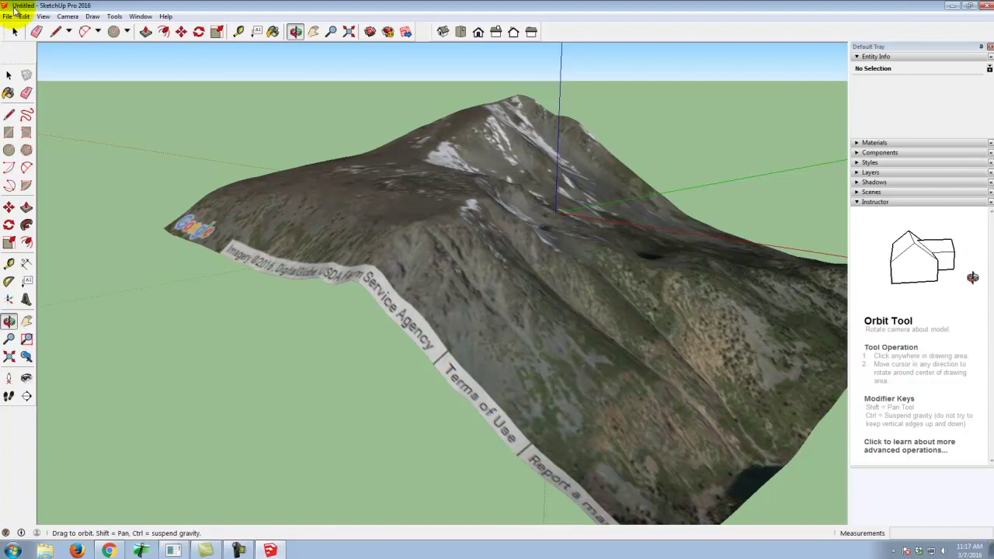
- Save As in SketchUp Version 7 format, browsing to Bluestone (J:) > Dropbox > A136 Exercises
{"action": "left_click", "coordinate": [7, 17]}
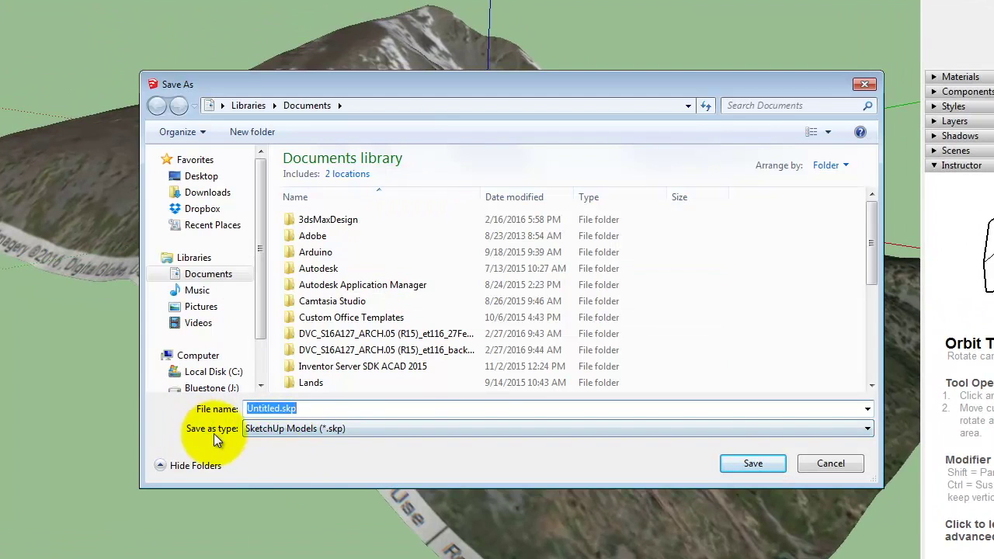
{"action": "left_click", "coordinate": [302, 432]}
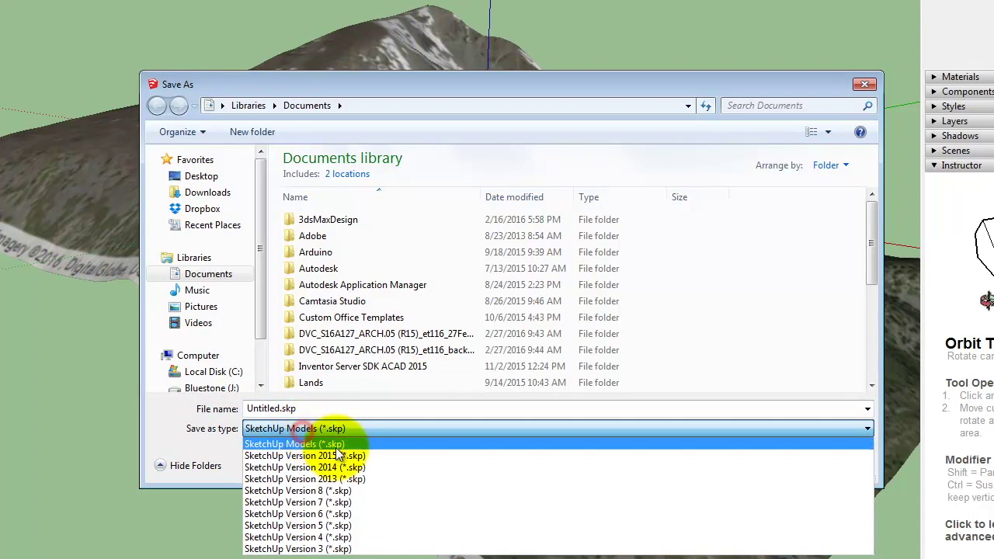
{"action": "left_click", "coordinate": [358, 501]}
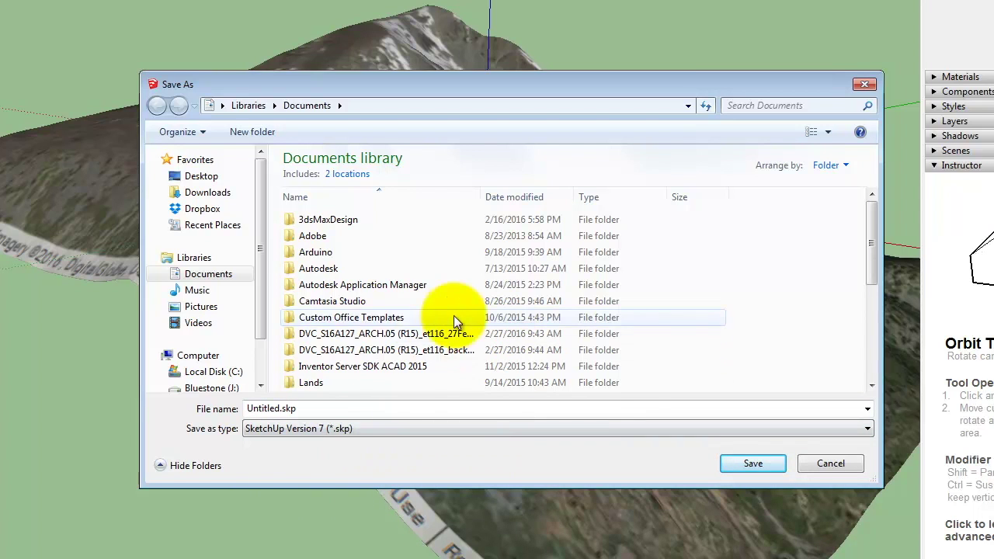
{"action": "double_click", "coordinate": [293, 409]}
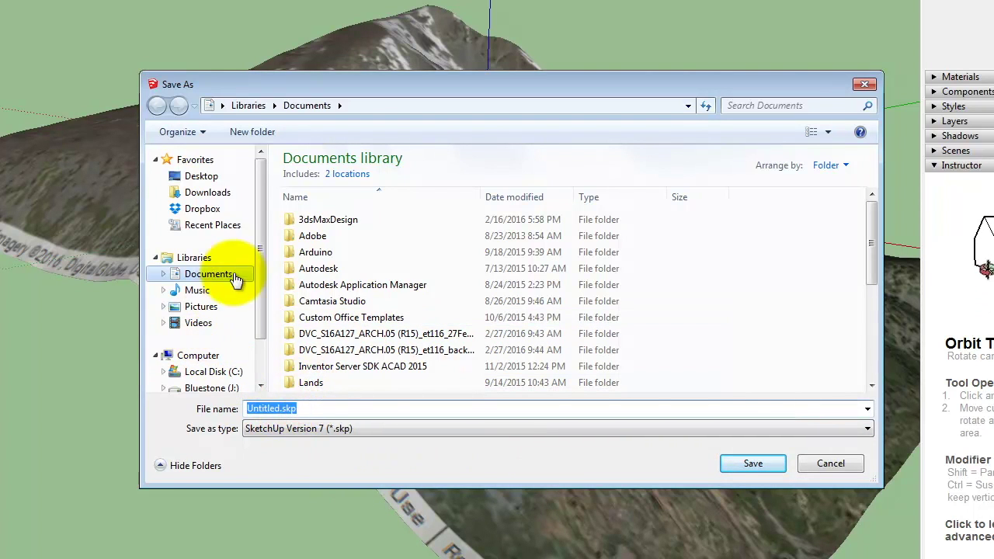
{"action": "left_click", "coordinate": [224, 389]}
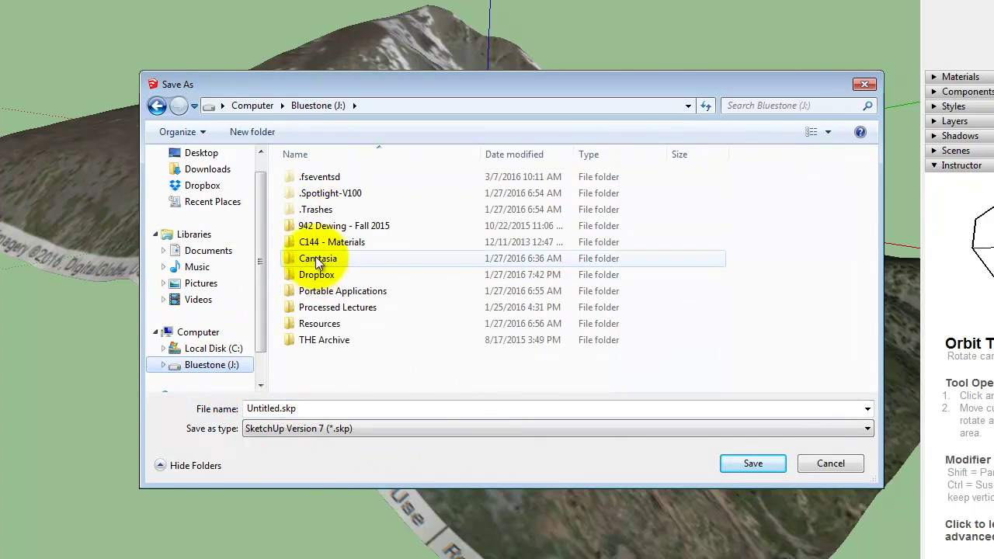
{"action": "double_click", "coordinate": [324, 274]}
{"action": "double_click", "coordinate": [318, 208]}
- Create an Ex212 folder there and save the model inside it as Tahoe.skp
{"action": "left_click", "coordinate": [281, 134]}
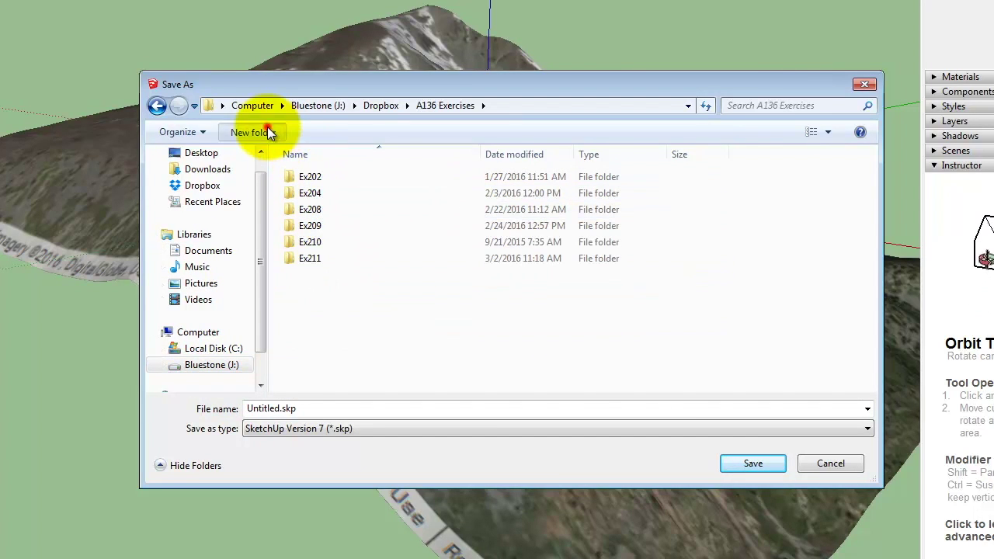
{"action": "type", "text": "Ex212"}
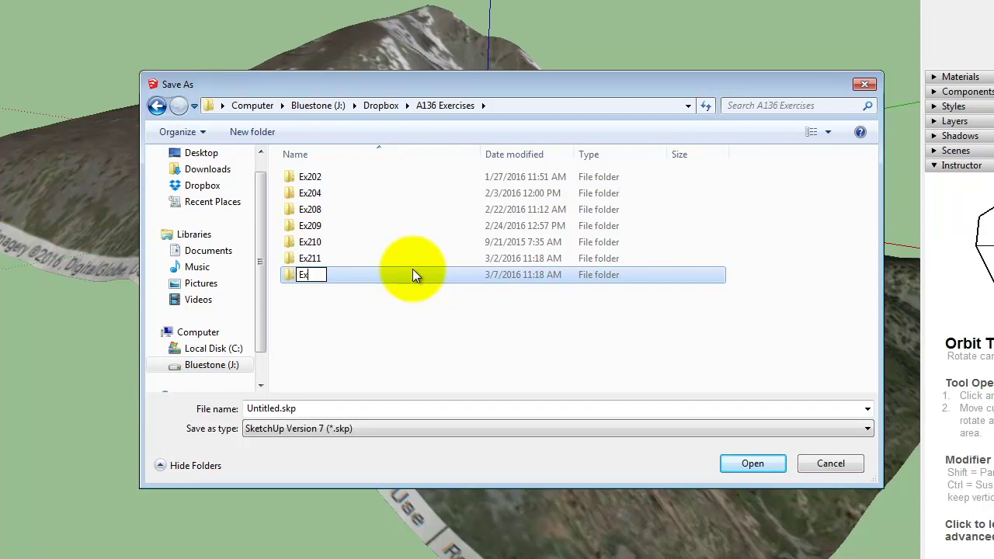
{"action": "double_click", "coordinate": [377, 276]}
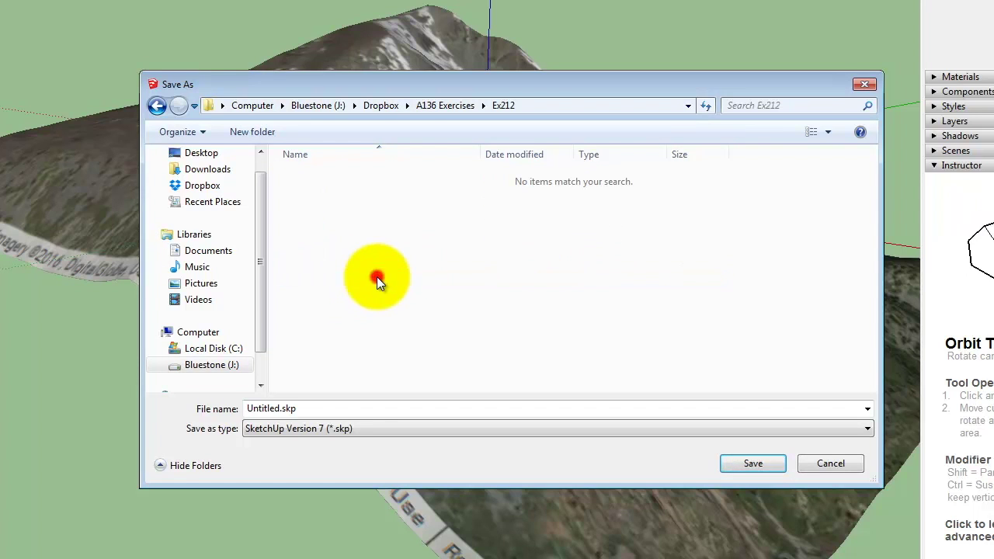
{"action": "double_click", "coordinate": [282, 407]}
{"action": "left_click", "coordinate": [277, 409]}
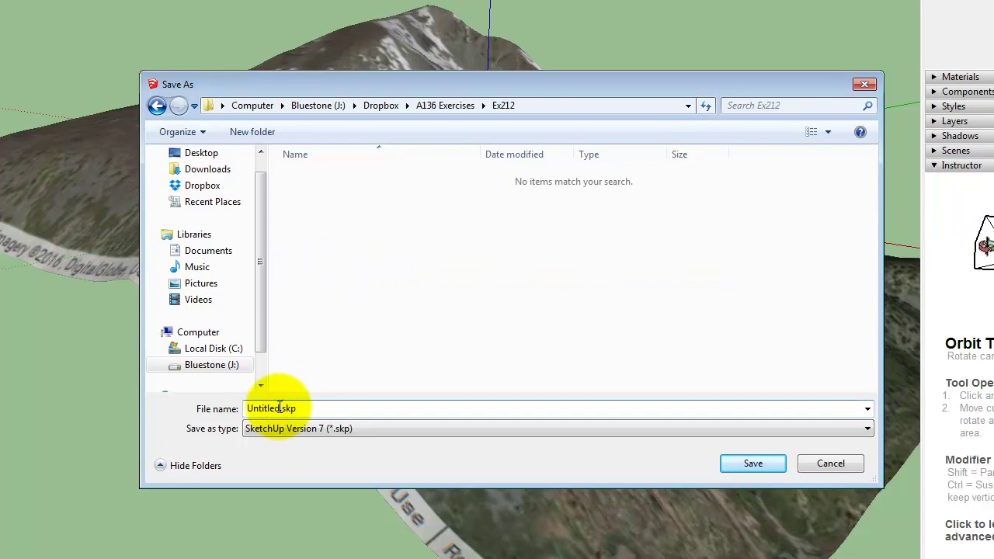
{"action": "left_click_drag", "start_coordinate": [278, 409], "coordinate": [160, 399]}
{"action": "type", "text": "Tahoe"}
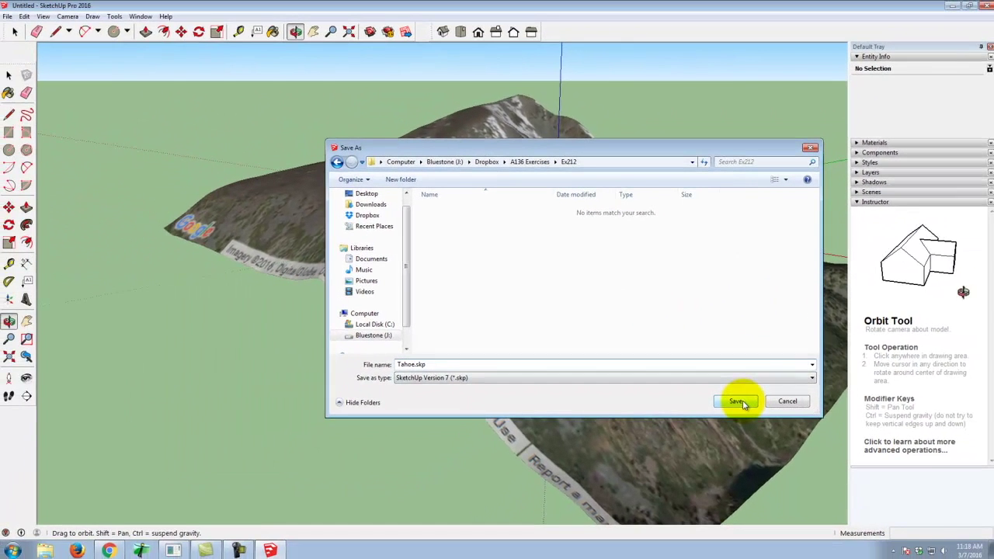
{"action": "left_click", "coordinate": [737, 402]}
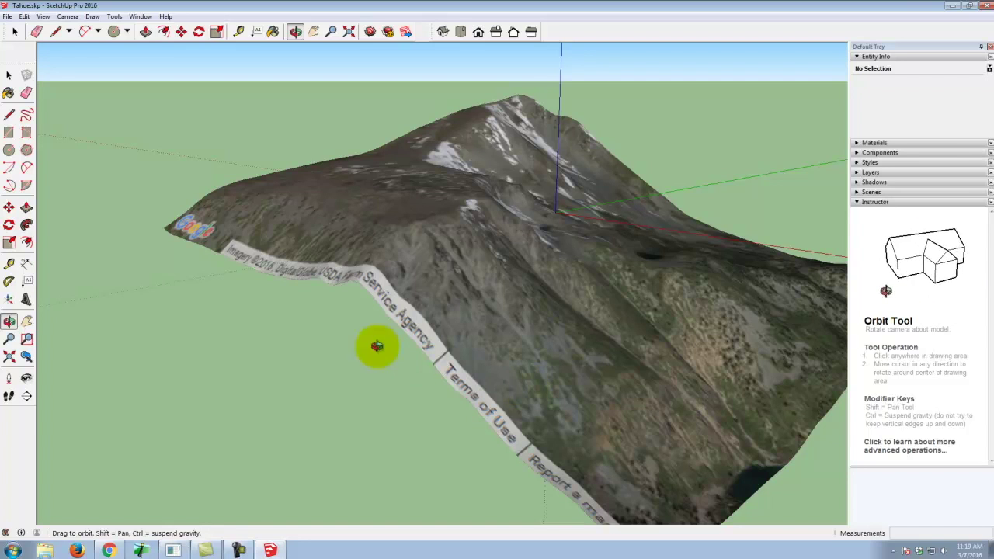
- Close SketchUp and launch Rhinoceros 5 from its desktop icon
{"action": "left_click", "coordinate": [985, 5]}
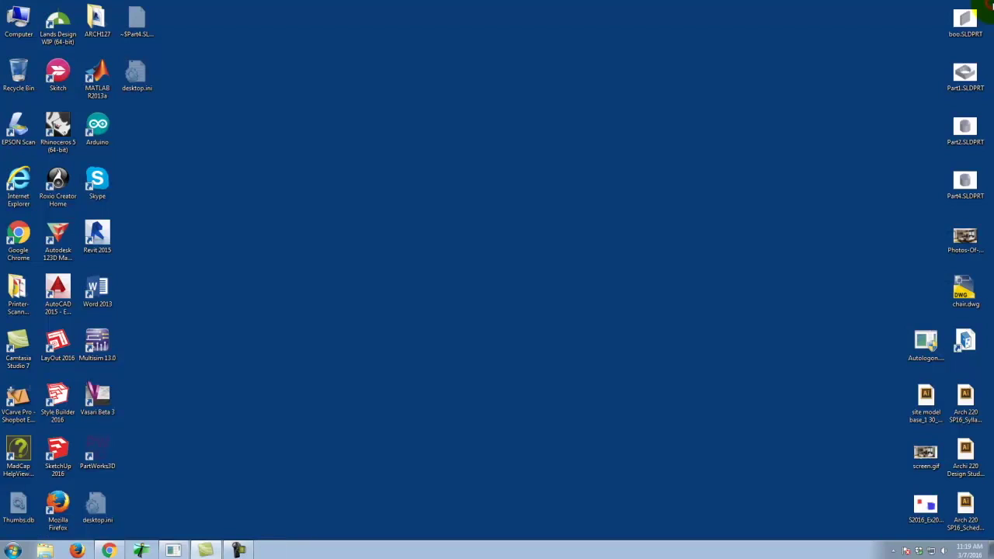
{"action": "double_click", "coordinate": [58, 131]}
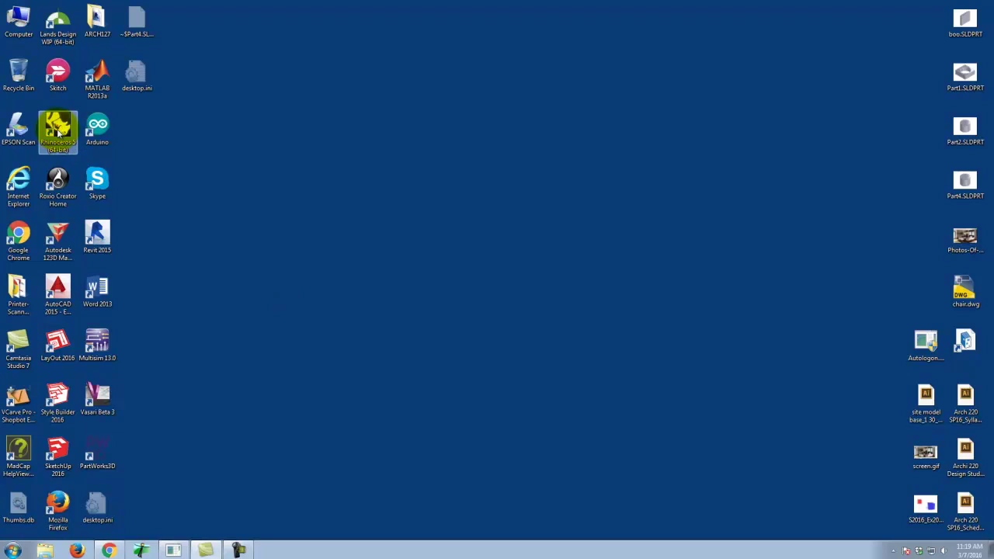
{"action": "left_click", "coordinate": [258, 84]}
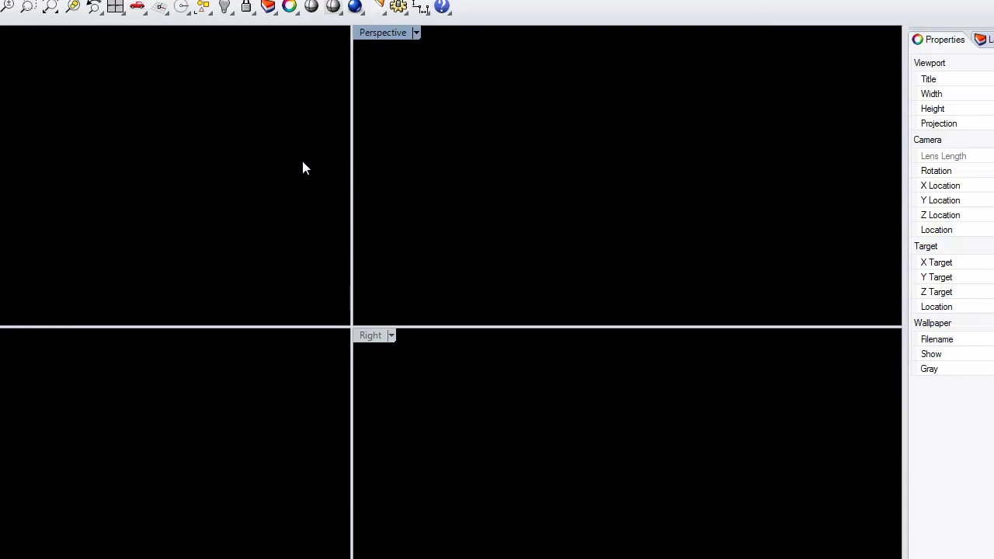
- Start a new Untitled model from the Large Objects - Inches template
{"action": "left_click", "coordinate": [303, 167]}
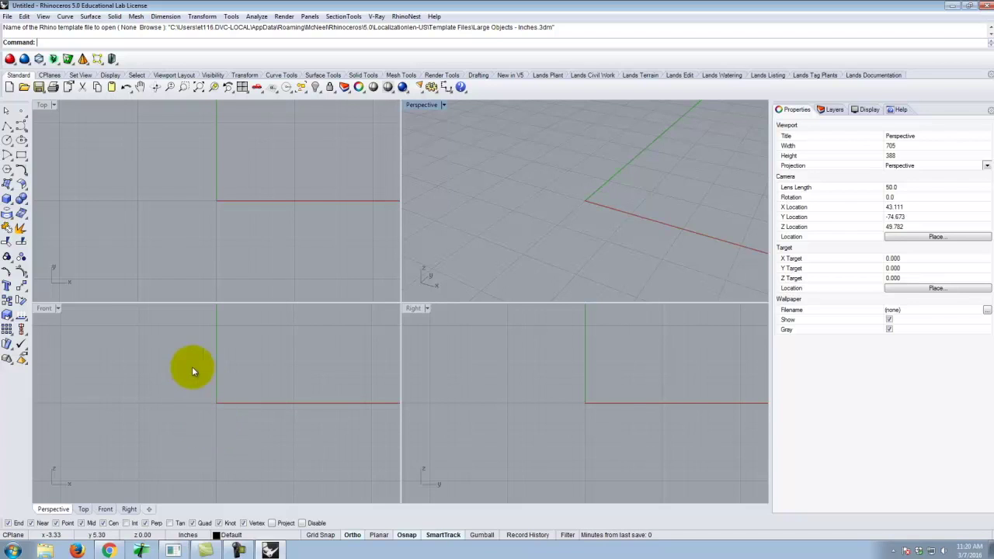
{"action": "left_click", "coordinate": [6, 16]}
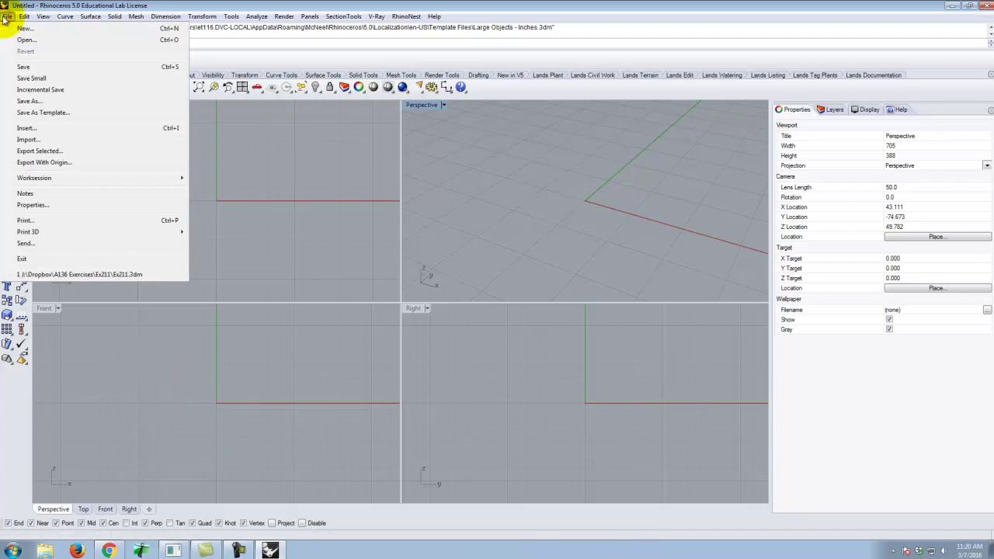
- Import Tahoe.skp from A136 Exercises > Ex212, bringing in its faces as meshes
{"action": "left_click", "coordinate": [37, 140]}
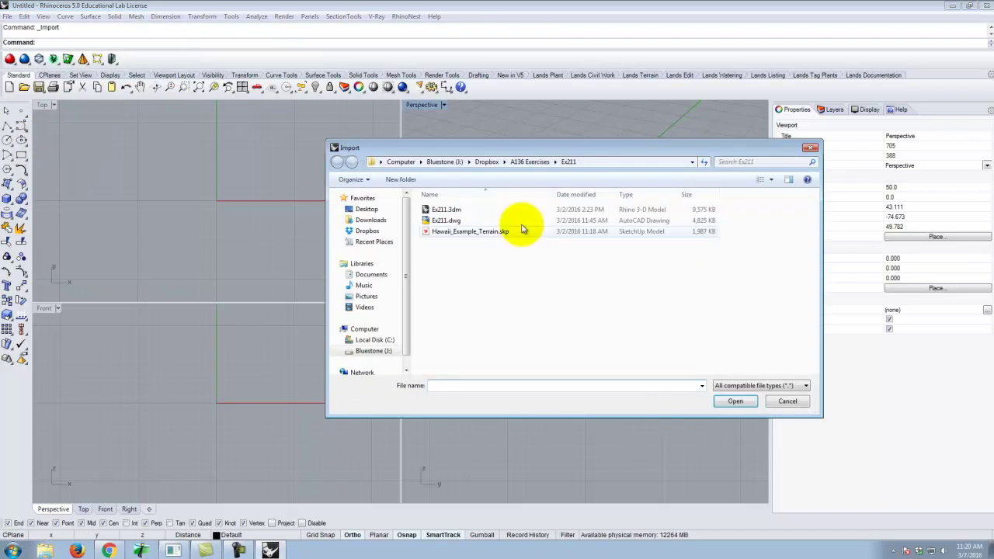
{"action": "left_click", "coordinate": [542, 162]}
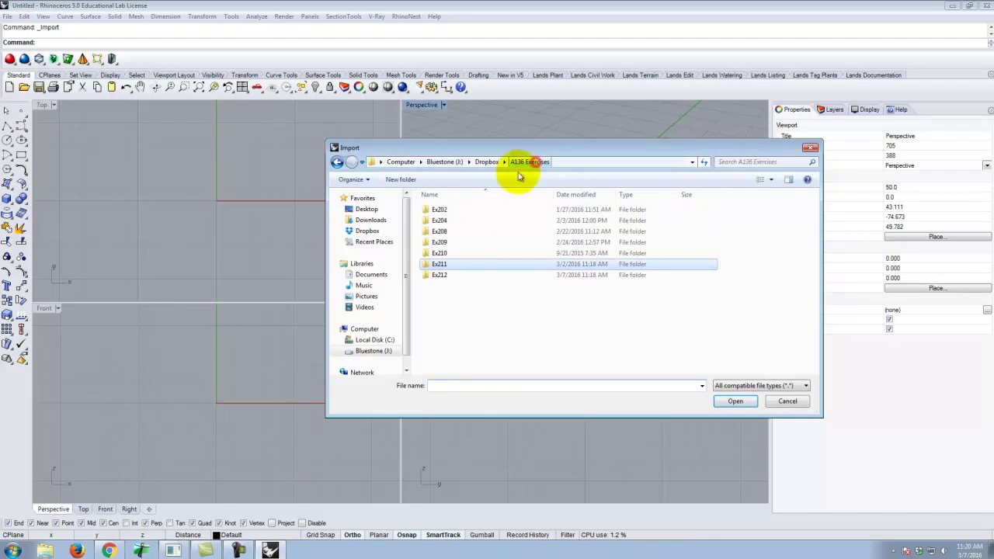
{"action": "double_click", "coordinate": [443, 275]}
{"action": "left_click", "coordinate": [455, 211]}
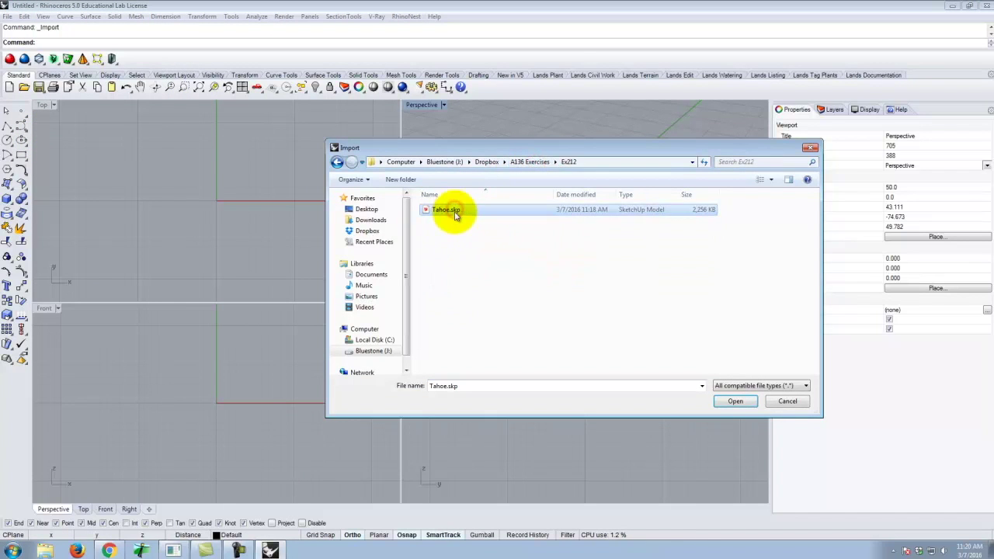
{"action": "left_click", "coordinate": [736, 402]}
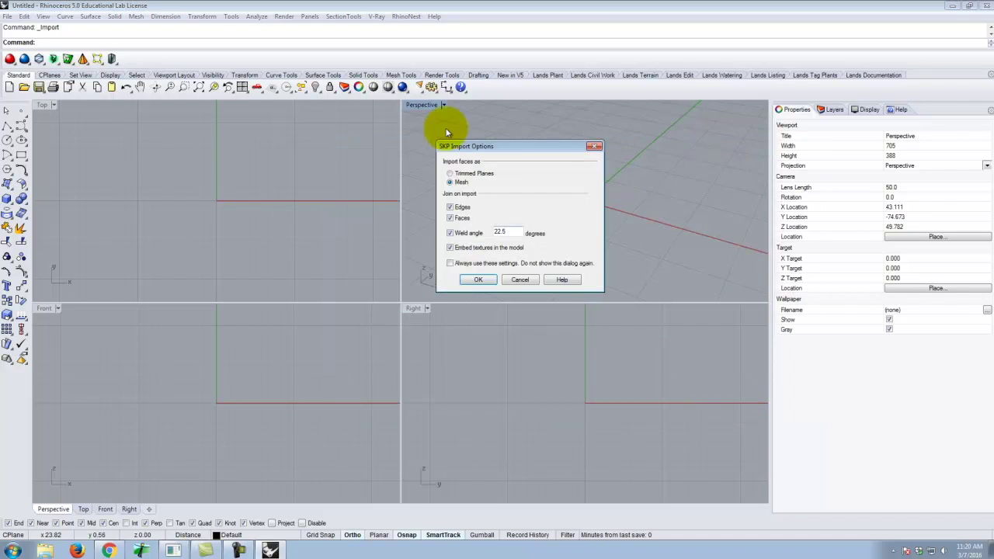
{"action": "left_click", "coordinate": [485, 285]}
- Delete the imported person figure
{"action": "scroll", "coordinate": [501, 199], "scroll_direction": "down", "scroll_amount": 3}
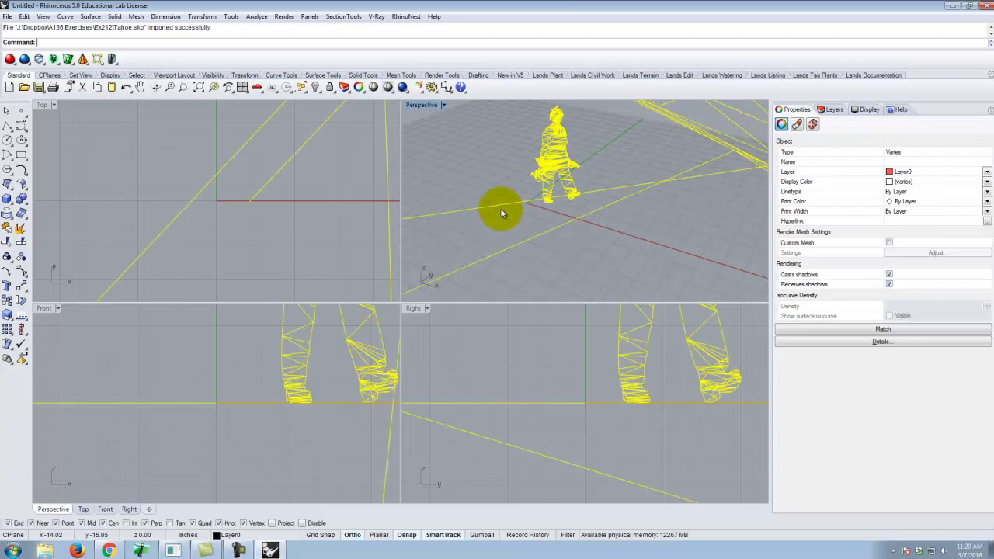
{"action": "left_click", "coordinate": [566, 168]}
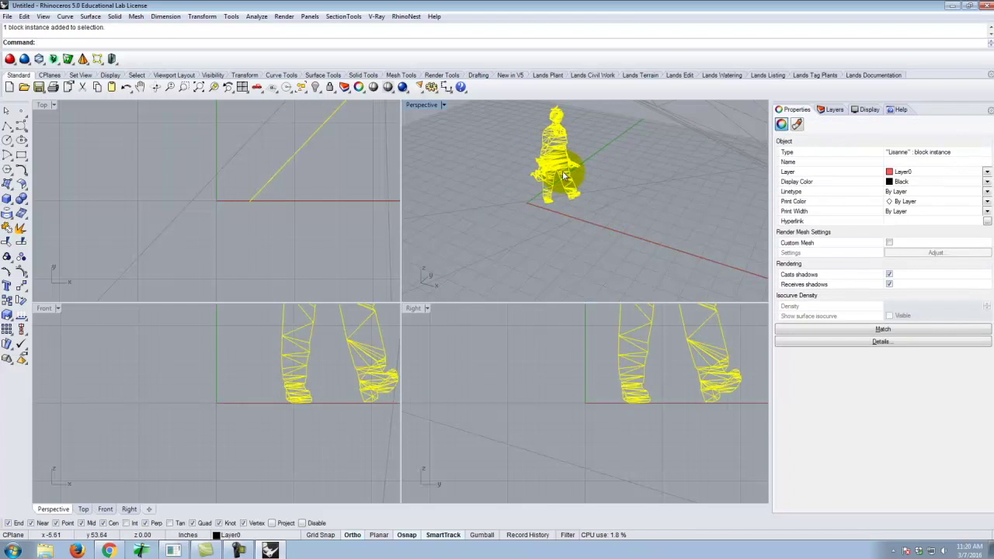
{"action": "key", "text": "Delete"}
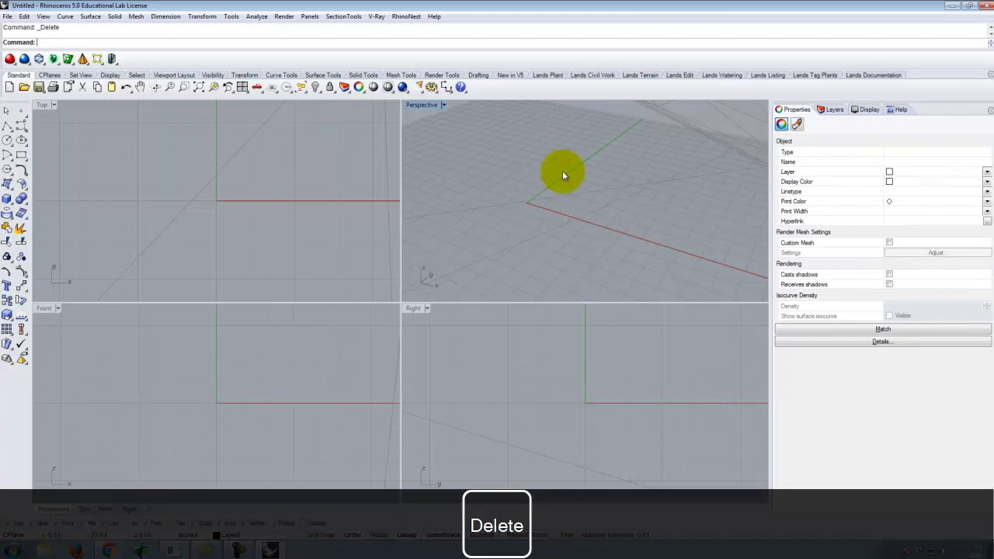
- Shade the Perspective view, orbit around the terrain, and select the flat mesh
{"action": "scroll", "coordinate": [563, 207], "scroll_direction": "down", "scroll_amount": 10}
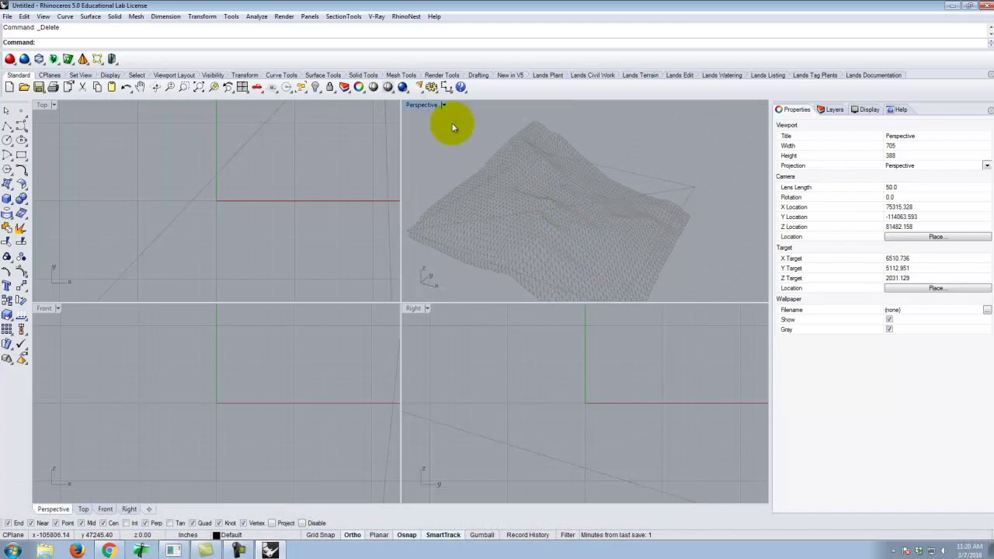
{"action": "left_click", "coordinate": [444, 105]}
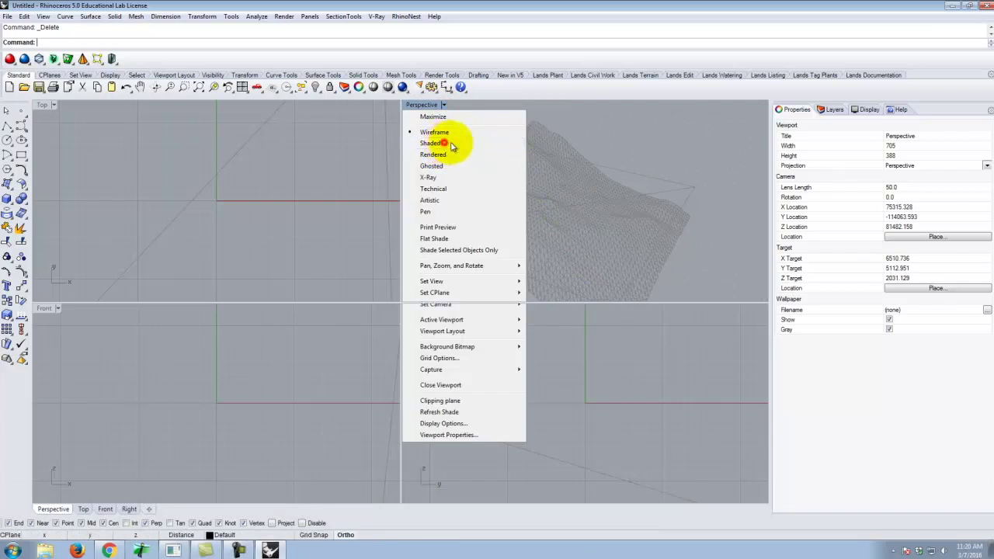
{"action": "left_click", "coordinate": [437, 140]}
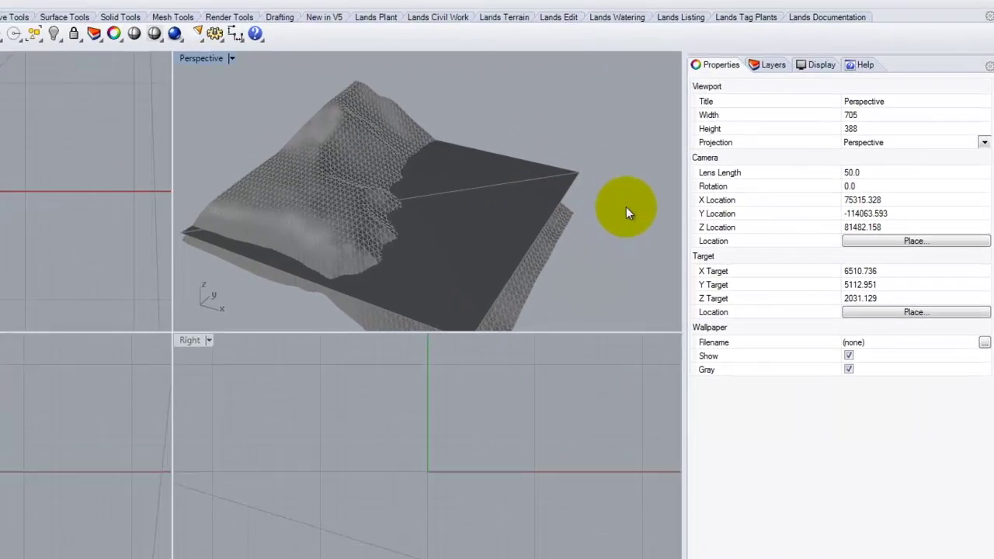
{"action": "left_click_drag", "start_coordinate": [711, 202], "coordinate": [532, 160]}
{"action": "left_click_drag", "start_coordinate": [334, 131], "coordinate": [357, 222]}
{"action": "left_click", "coordinate": [392, 230]}
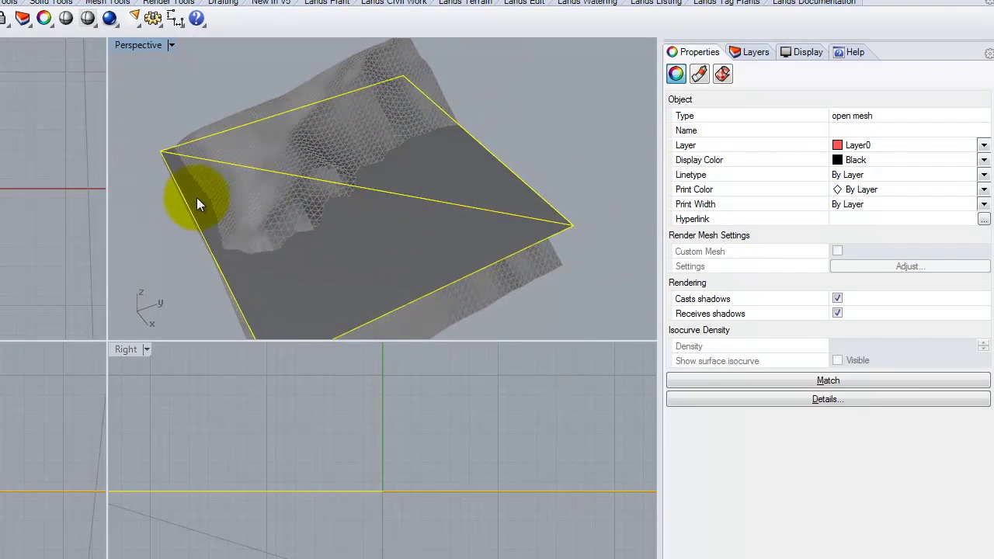
- Create a new layer named SketchUP
{"action": "left_click", "coordinate": [756, 51]}
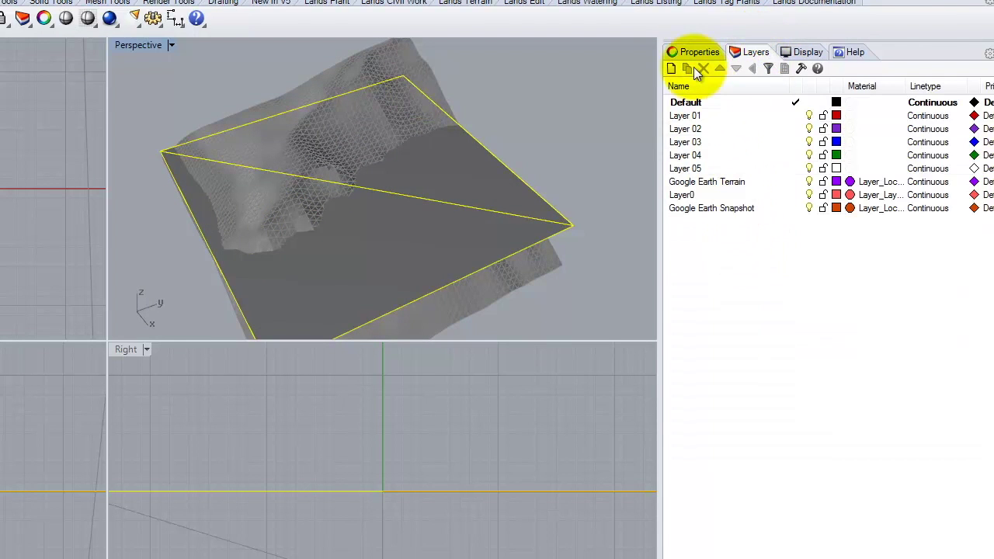
{"action": "left_click", "coordinate": [673, 68]}
{"action": "type", "text": "SketchUP"}
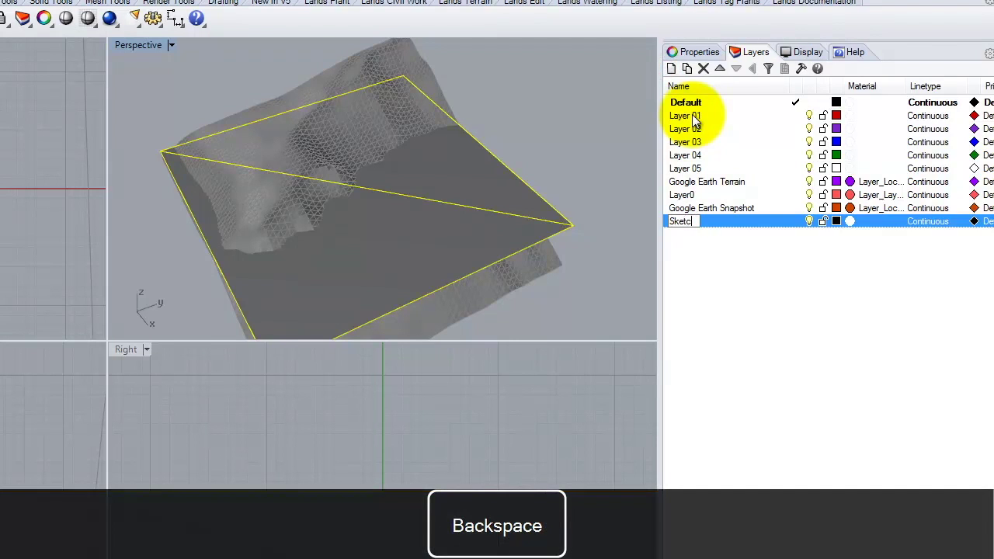
{"action": "key", "text": "Return"}
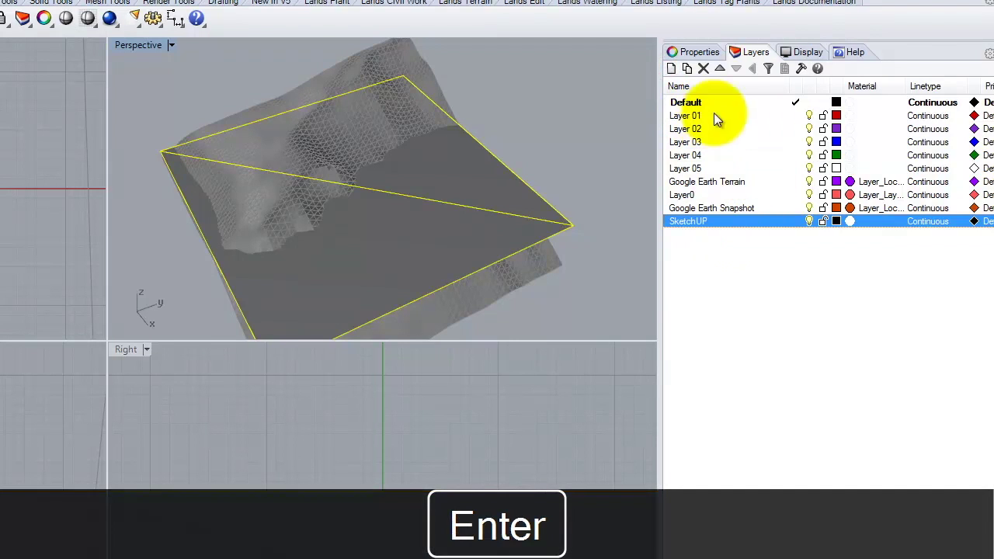
- Add SK Terrain and SK Flat sublayers under SketchUP
{"action": "left_click", "coordinate": [688, 69]}
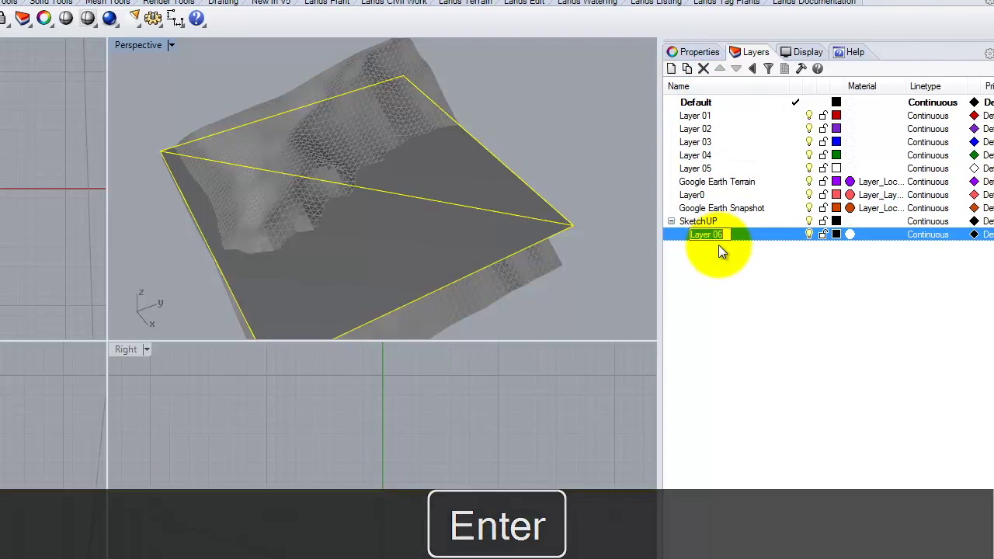
{"action": "type", "text": "SK "}
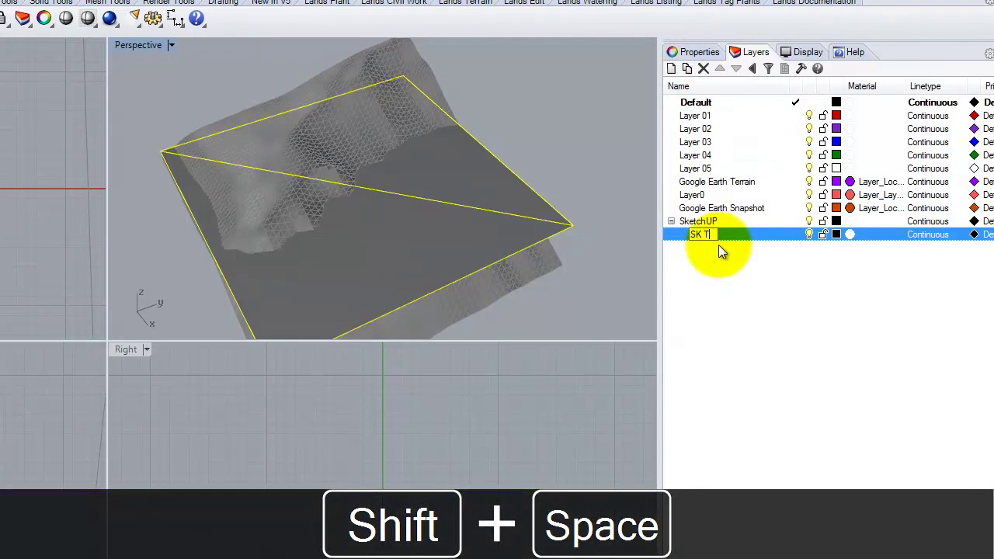
{"action": "type", "text": "Ter"}
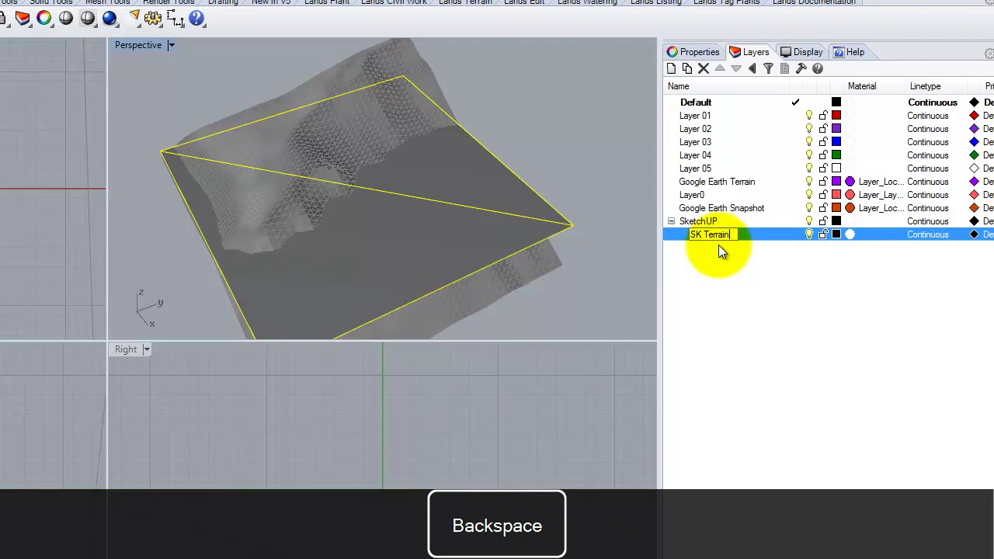
{"action": "type", "text": "rain"}
{"action": "left_click", "coordinate": [714, 222]}
{"action": "left_click", "coordinate": [688, 68]}
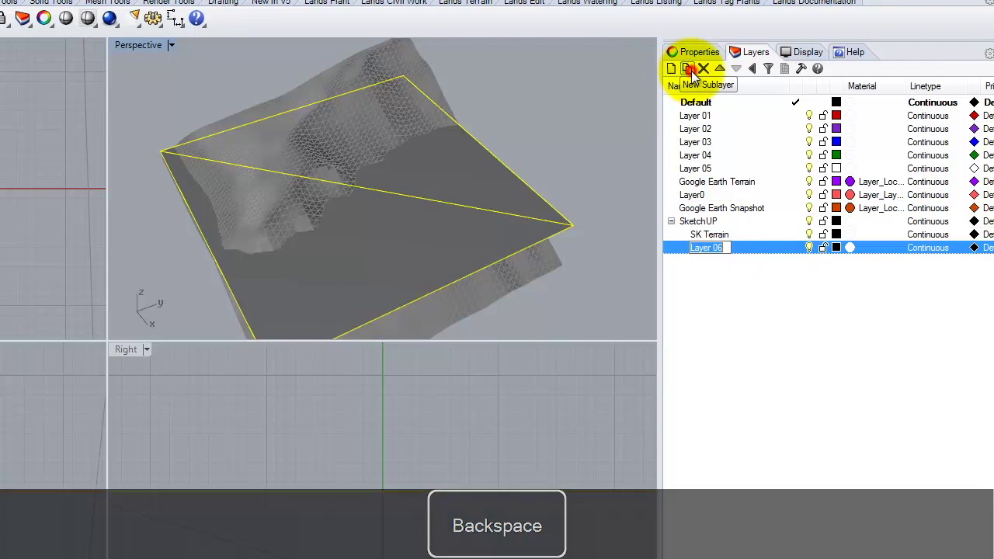
{"action": "type", "text": "SK Flat"}
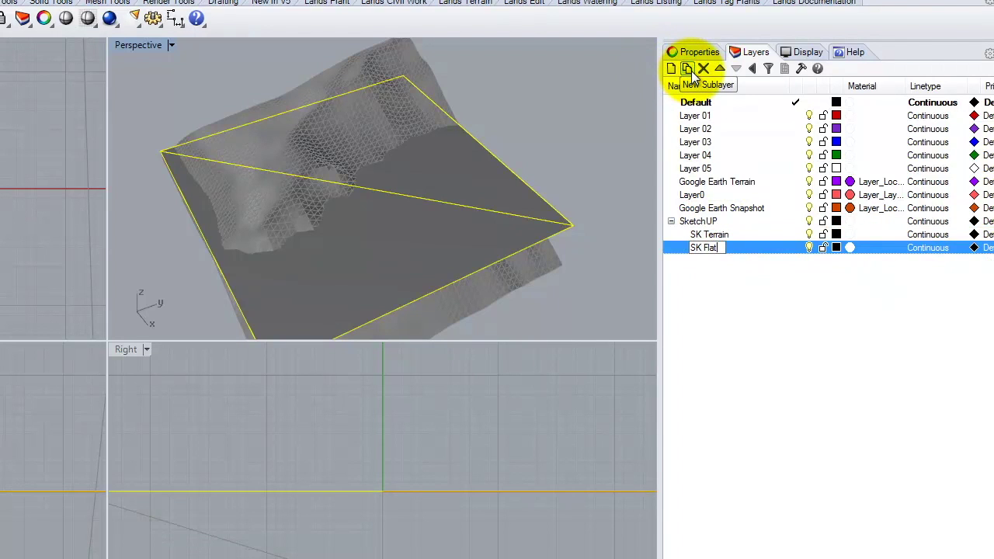
{"action": "left_click", "coordinate": [761, 279]}
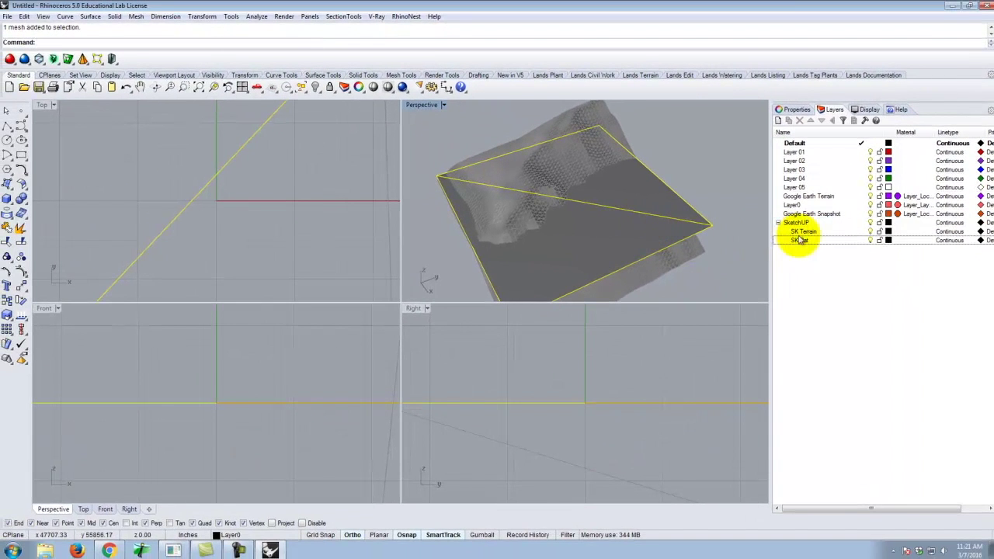
{"action": "left_click", "coordinate": [800, 241]}
{"action": "right_click", "coordinate": [800, 241]}
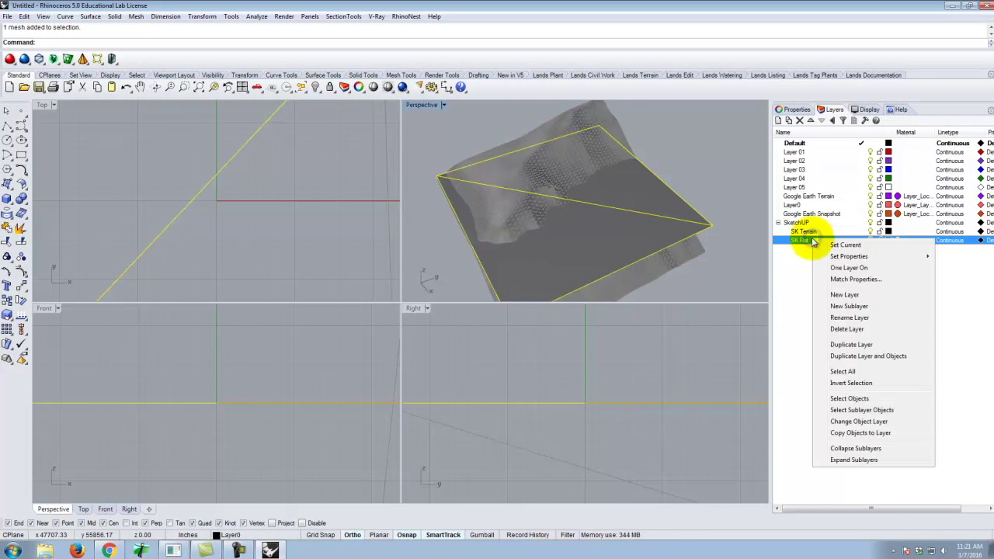
- Move the flat mesh to SK Flat, hide that layer, and move the terrain mesh to SK Terrain
{"action": "left_click", "coordinate": [859, 421]}
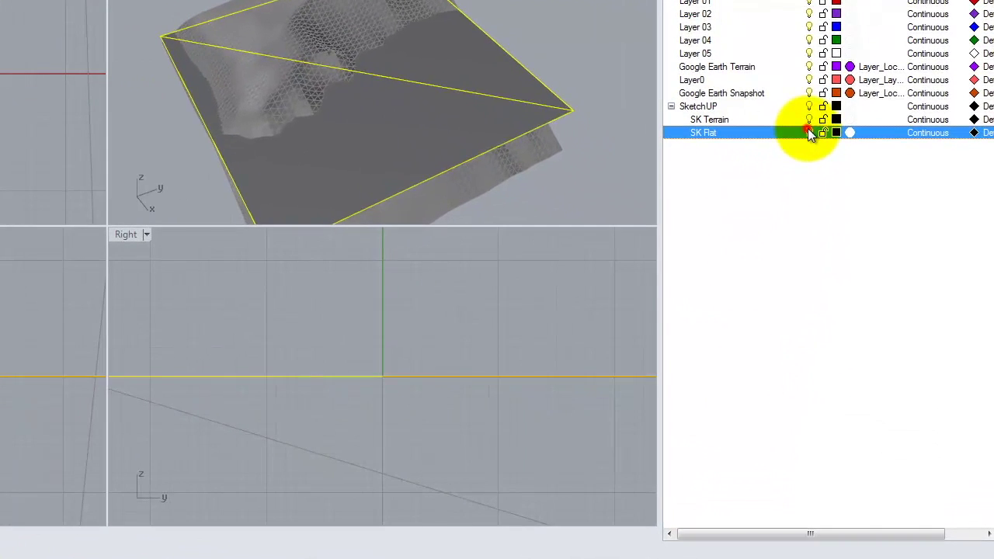
{"action": "left_click", "coordinate": [864, 228]}
{"action": "left_click", "coordinate": [523, 172]}
{"action": "left_click", "coordinate": [734, 120]}
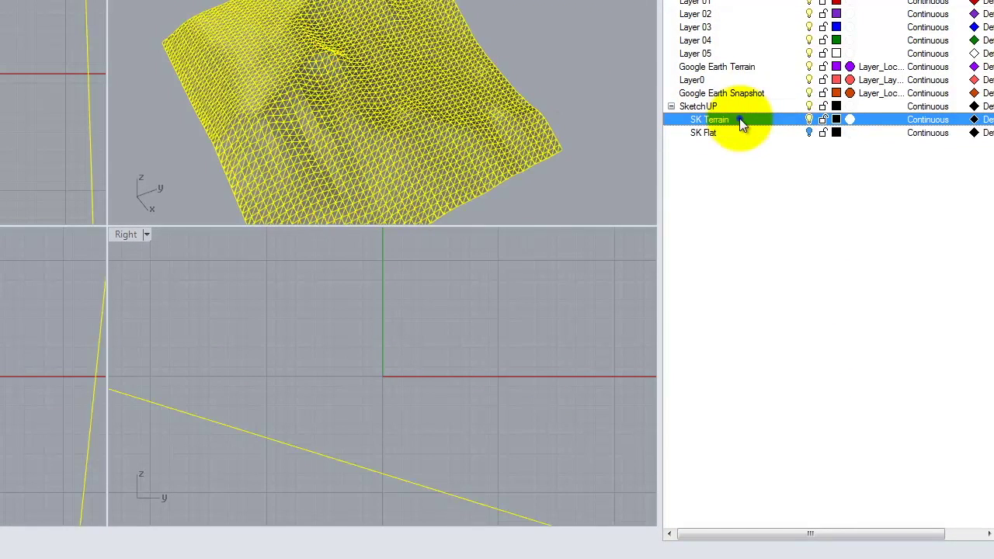
{"action": "right_click", "coordinate": [734, 120]}
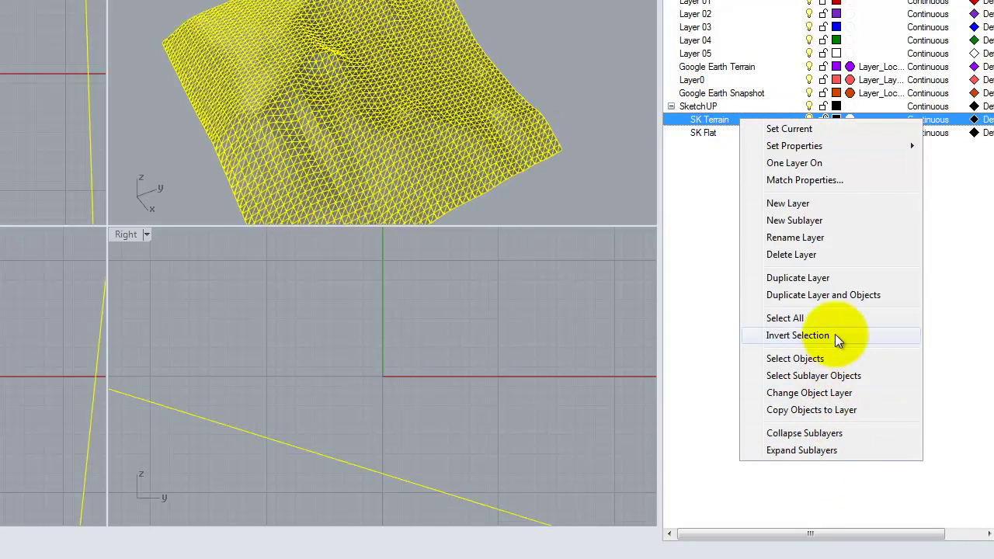
{"action": "left_click", "coordinate": [826, 392]}
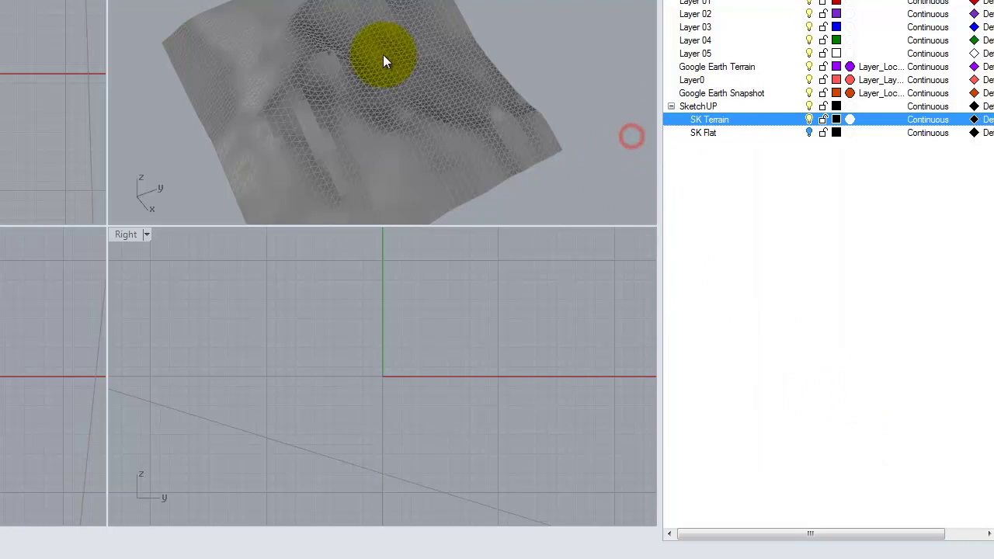
- Select the Google Earth Terrain, Layer0 and Google Earth Snapshot layers
{"action": "left_click_drag", "start_coordinate": [242, 87], "coordinate": [273, 81]}
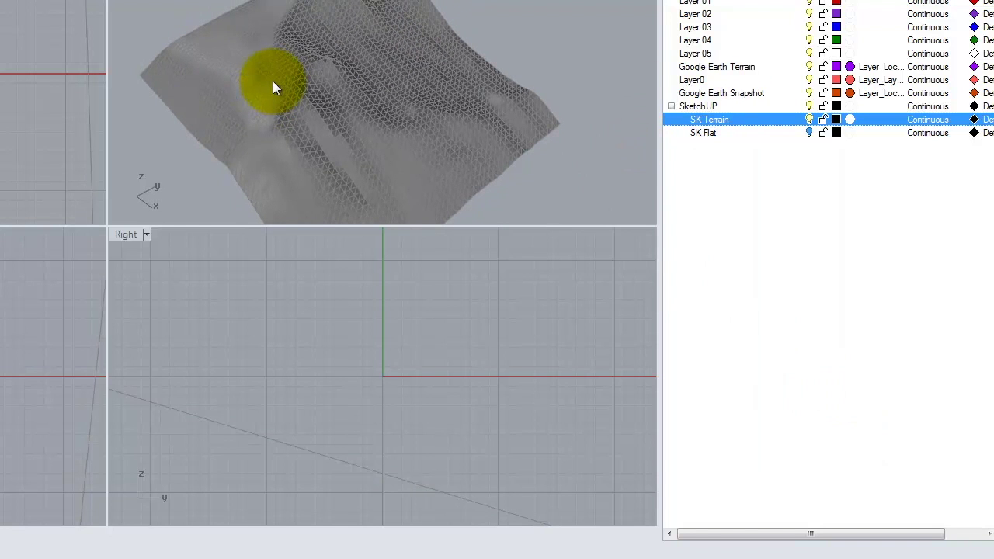
{"action": "left_click", "coordinate": [720, 67]}
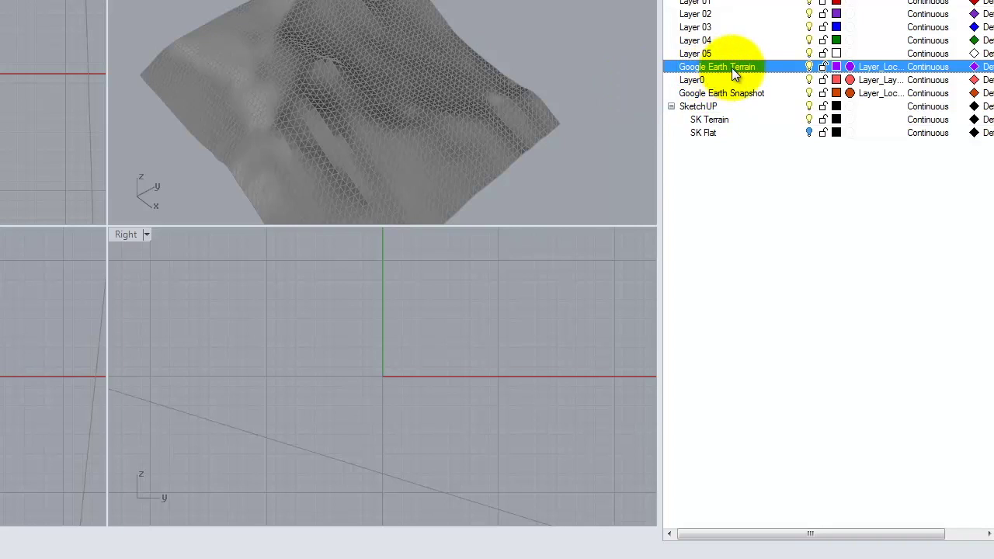
{"action": "left_click", "coordinate": [693, 81]}
{"action": "left_click", "coordinate": [705, 94]}
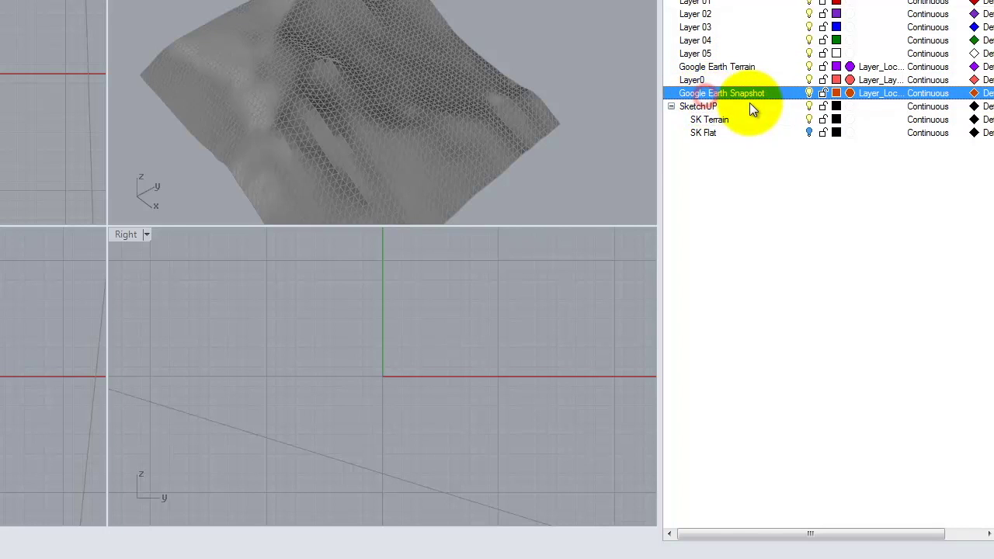
- Delete Layer0 and both Google Earth layers, accepting the block-definition warning
{"action": "left_click", "coordinate": [714, 52], "text": "shift"}
{"action": "left_click", "coordinate": [716, 77], "text": "shift"}
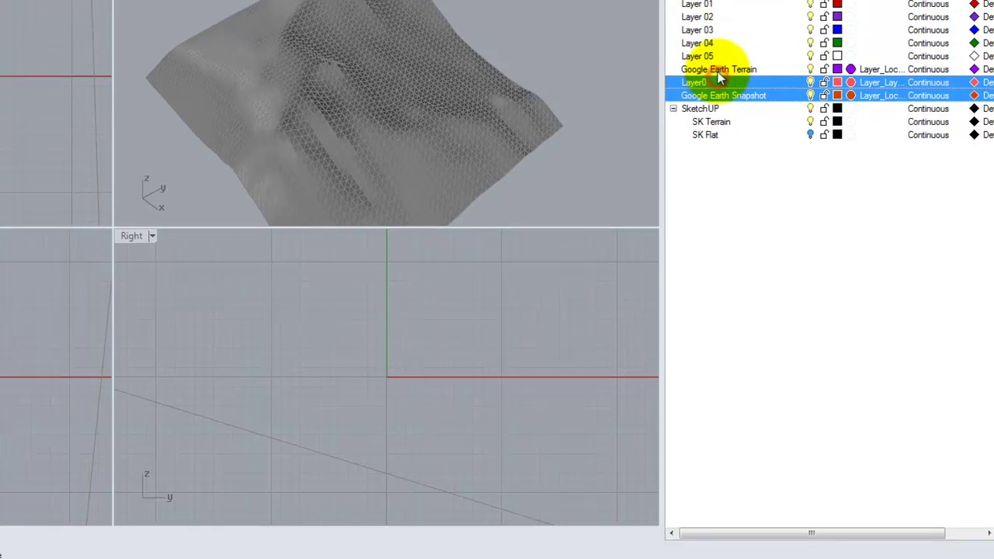
{"action": "left_click", "coordinate": [718, 70], "text": "shift"}
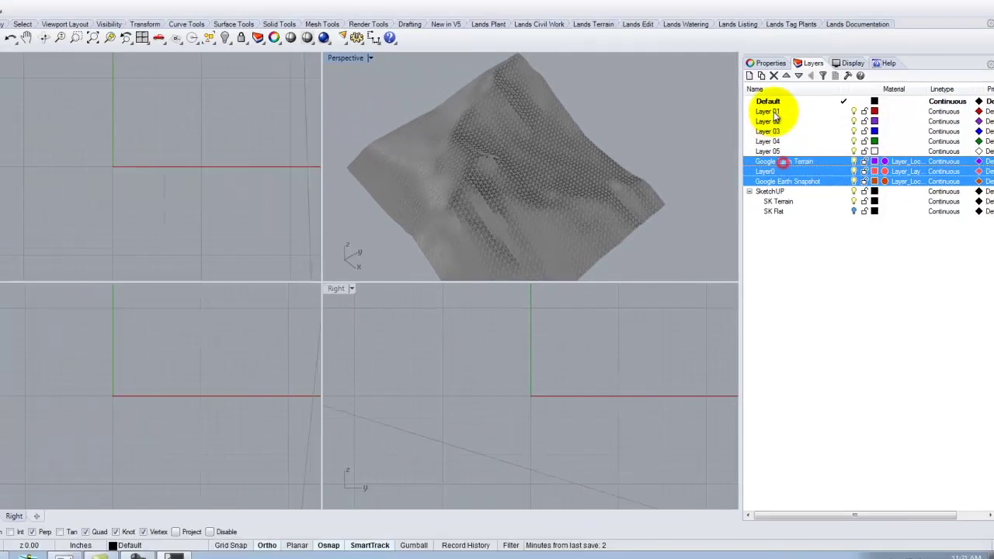
{"action": "left_click", "coordinate": [800, 121]}
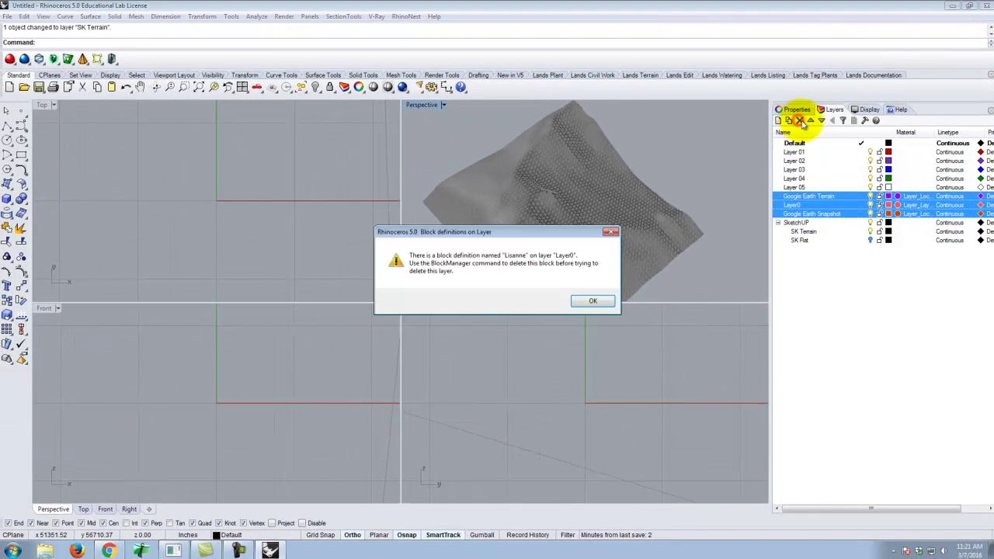
{"action": "left_click", "coordinate": [588, 302]}
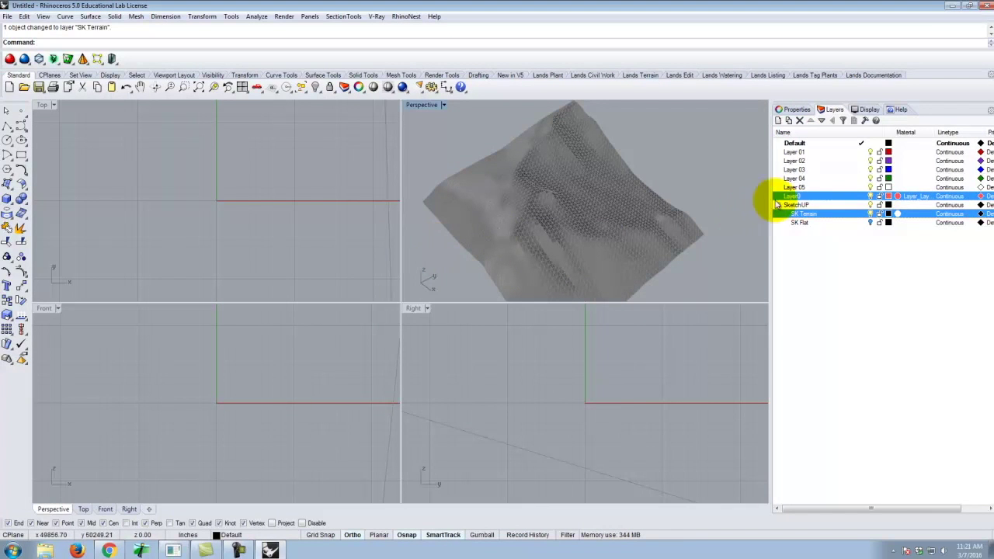
{"action": "left_click", "coordinate": [837, 278]}
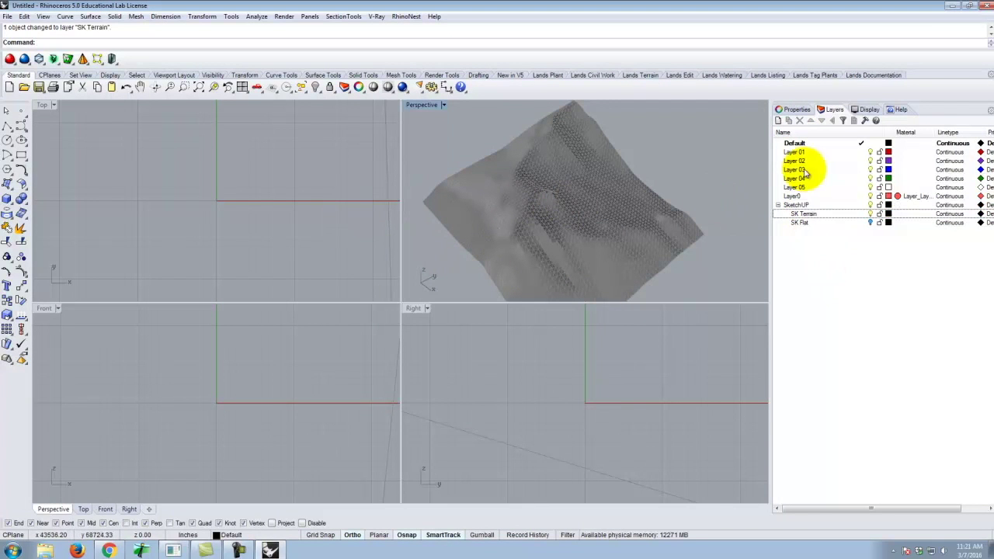
- Maximize the Perspective view and orbit and zoom around the SK Terrain mesh
{"action": "left_click", "coordinate": [812, 214]}
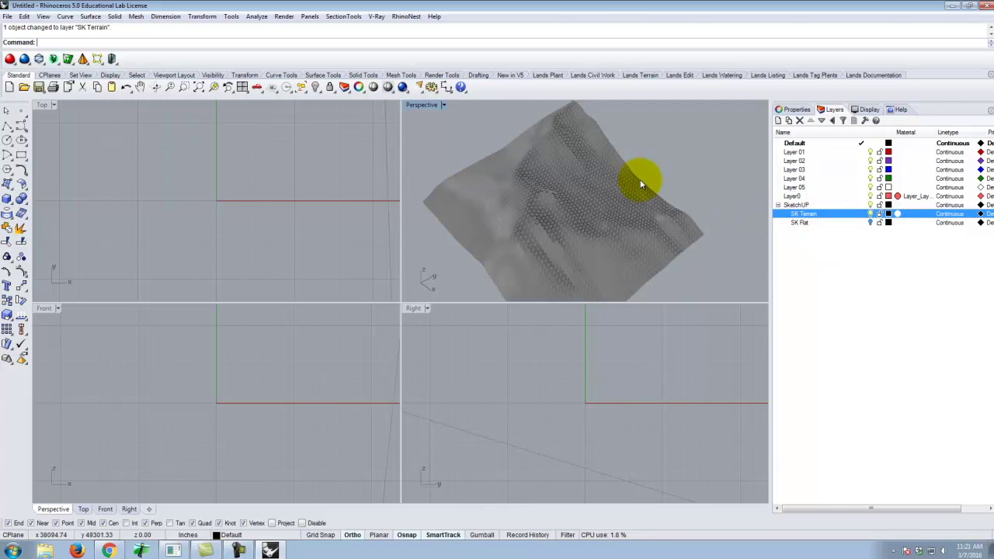
{"action": "left_click", "coordinate": [508, 194]}
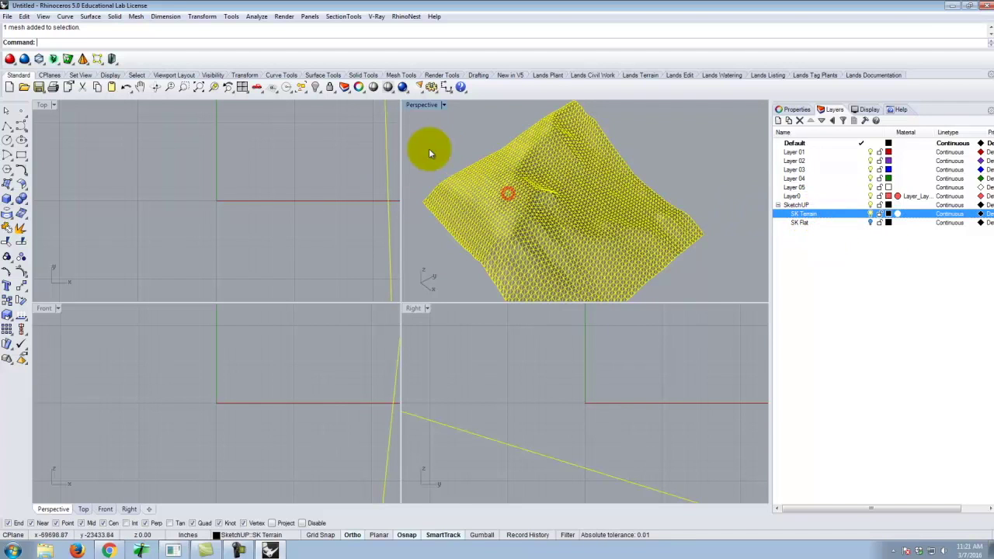
{"action": "double_click", "coordinate": [424, 106]}
{"action": "mouse_move", "coordinate": [467, 210]}
{"action": "left_mouse_down"}
{"action": "mouse_move", "coordinate": [456, 344]}
{"action": "mouse_move", "coordinate": [310, 300]}
{"action": "mouse_move", "coordinate": [393, 351]}
{"action": "left_mouse_up"}
{"action": "scroll", "coordinate": [410, 269], "scroll_direction": "up", "scroll_amount": 5}
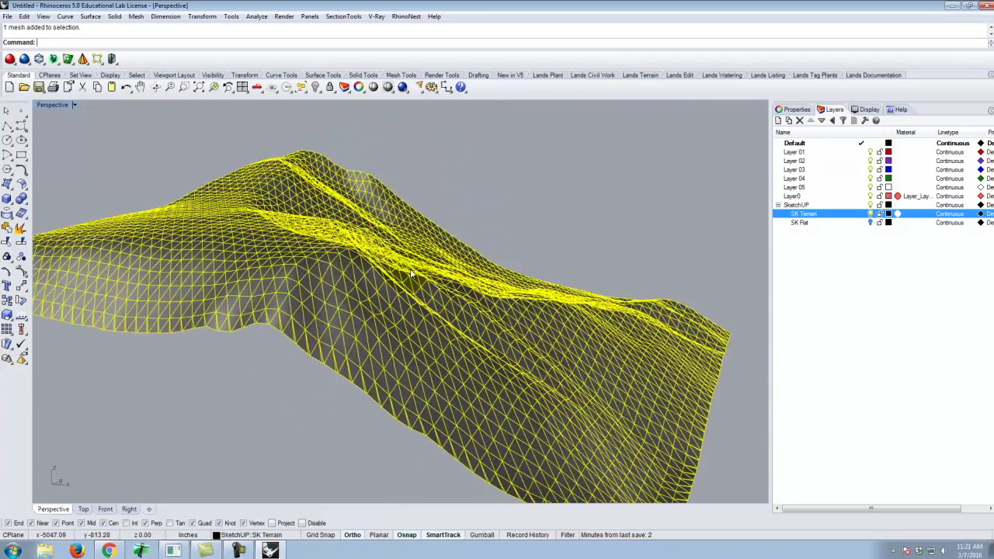
{"action": "left_click", "coordinate": [649, 169]}
{"action": "mouse_move", "coordinate": [440, 283]}
{"action": "left_mouse_down"}
{"action": "mouse_move", "coordinate": [473, 289]}
{"action": "mouse_move", "coordinate": [275, 273]}
{"action": "mouse_move", "coordinate": [573, 228]}
{"action": "mouse_move", "coordinate": [427, 244]}
{"action": "mouse_move", "coordinate": [446, 280]}
{"action": "mouse_move", "coordinate": [401, 286]}
{"action": "left_mouse_up"}
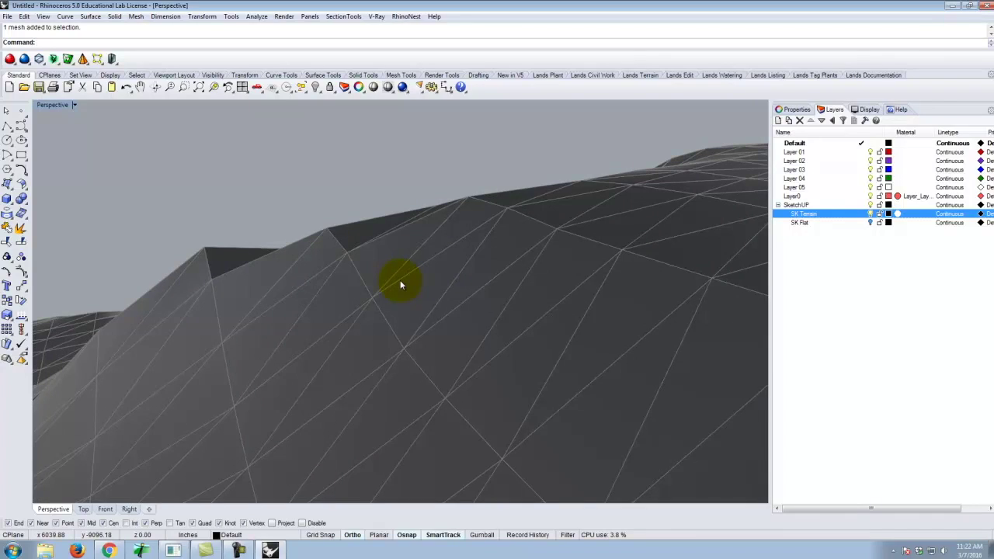
{"action": "mouse_move", "coordinate": [401, 286]}
{"action": "left_mouse_down"}
{"action": "mouse_move", "coordinate": [395, 309]}
{"action": "mouse_move", "coordinate": [318, 313]}
{"action": "mouse_move", "coordinate": [489, 331]}
{"action": "mouse_move", "coordinate": [519, 293]}
{"action": "mouse_move", "coordinate": [322, 229]}
{"action": "mouse_move", "coordinate": [456, 215]}
{"action": "mouse_move", "coordinate": [411, 200]}
{"action": "left_mouse_up"}
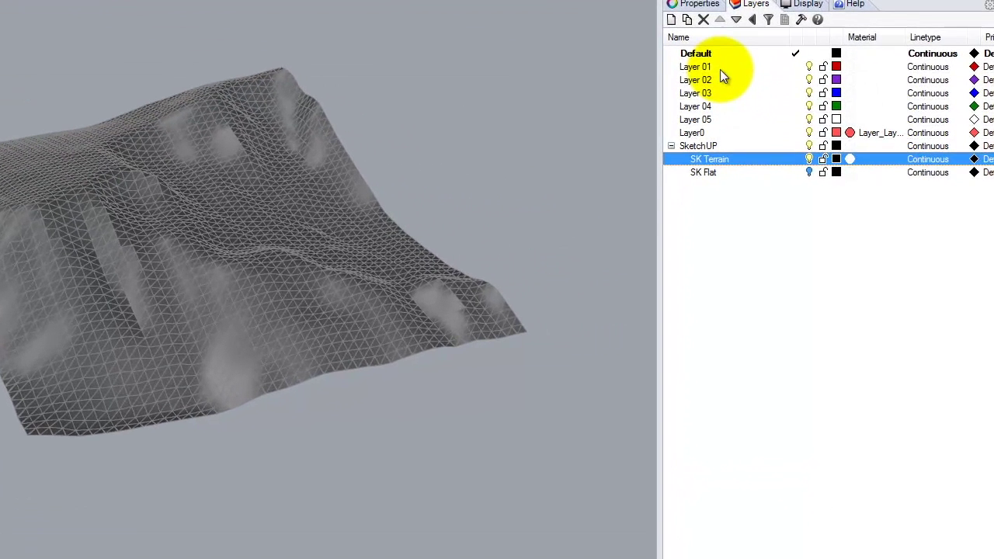
- Rename Layer 01 to 'Contour x' and Layer 02 to 'Contour Y'
{"action": "left_click", "coordinate": [803, 152]}
{"action": "left_click", "coordinate": [713, 67]}
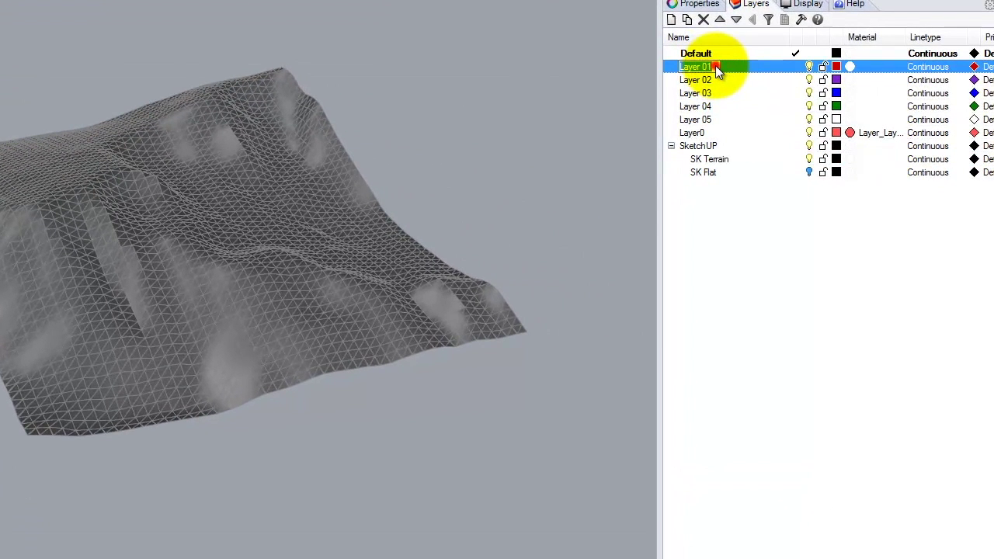
{"action": "type", "text": "Contour x"}
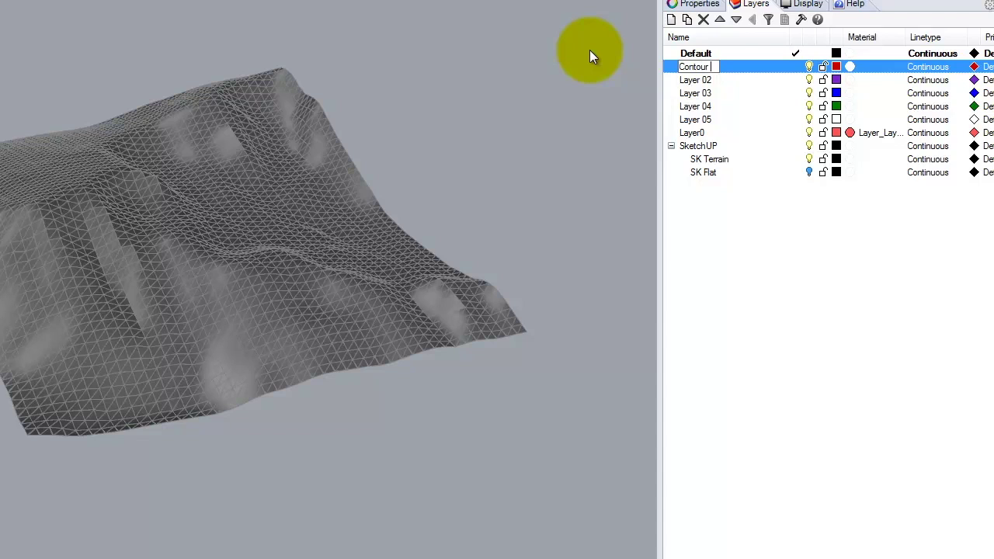
{"action": "left_click", "coordinate": [710, 82]}
{"action": "double_click", "coordinate": [710, 82]}
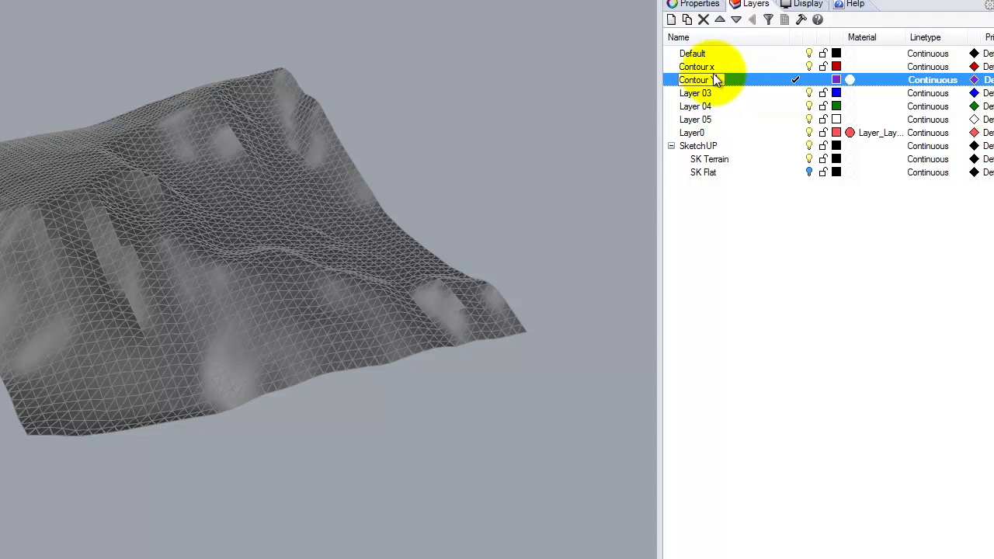
{"action": "left_click", "coordinate": [713, 68]}
- Correct the name to 'Contour X' and make it the current layer
{"action": "left_click", "coordinate": [715, 69]}
{"action": "key", "text": "BackSpace"}
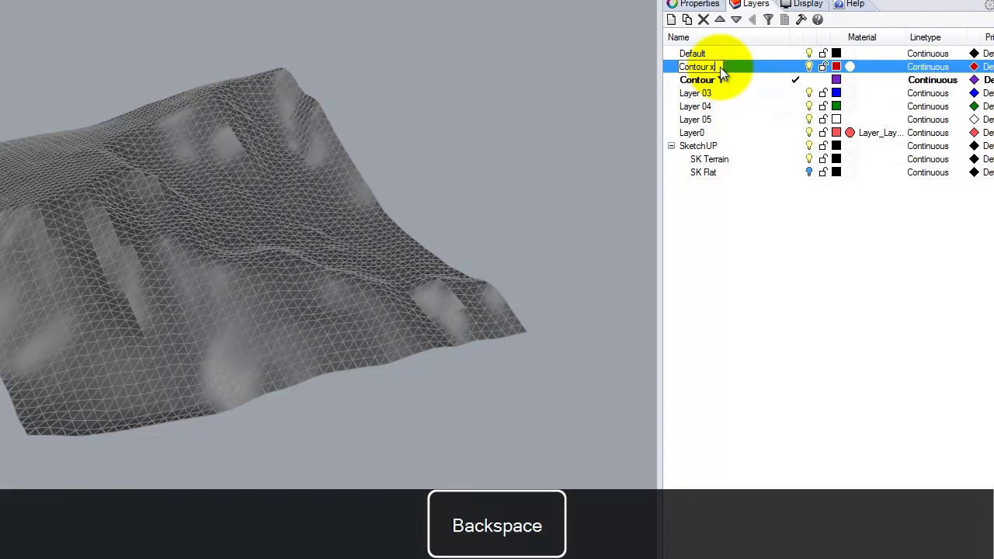
{"action": "type", "text": "X"}
{"action": "left_click", "coordinate": [746, 261]}
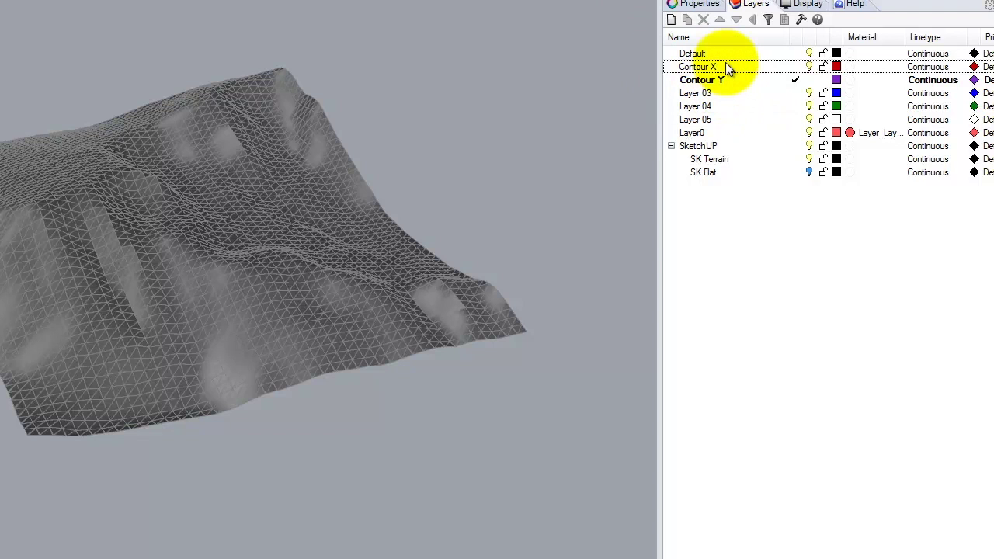
{"action": "double_click", "coordinate": [728, 66]}
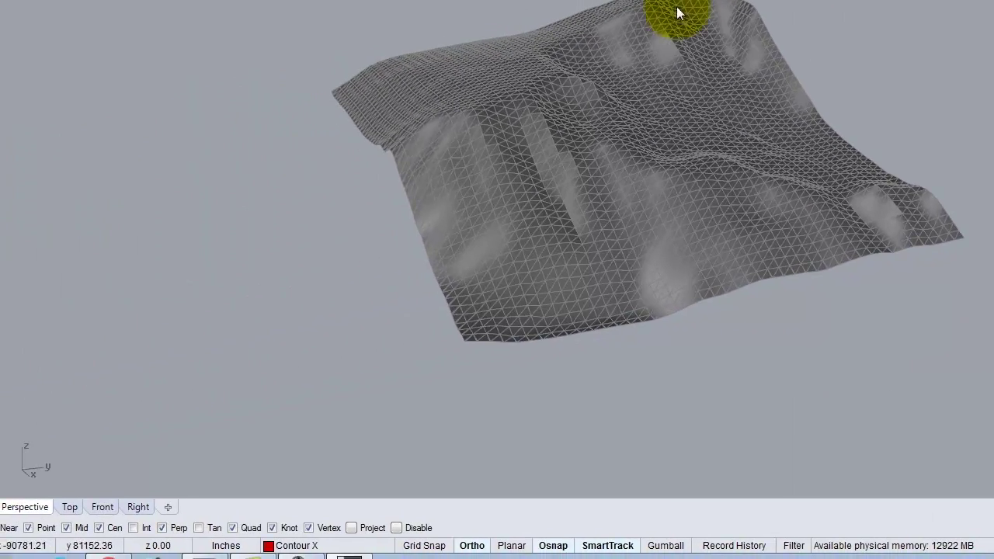
{"action": "left_click_drag", "start_coordinate": [671, 18], "coordinate": [366, 175]}
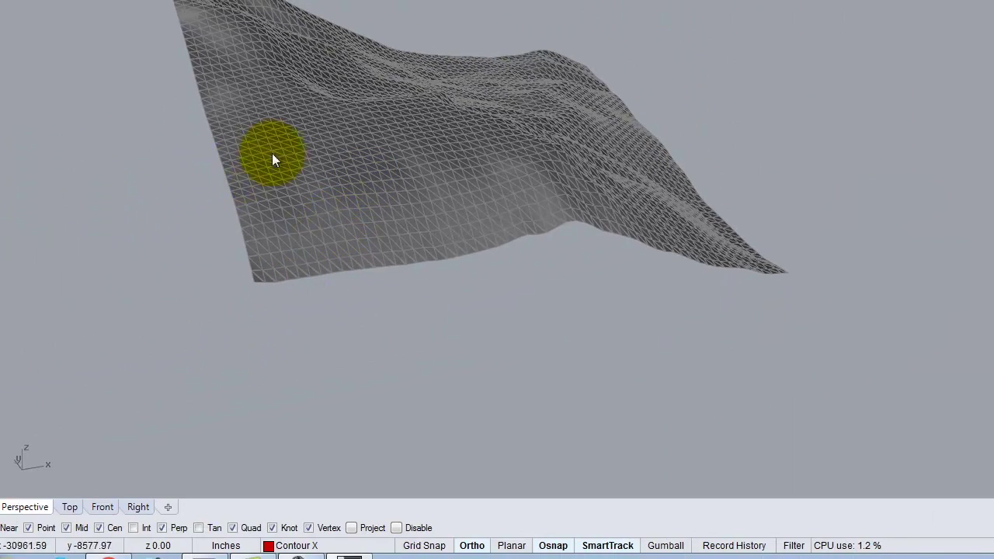
- Run Curve From Objects > Contour on the terrain mesh
{"action": "left_click", "coordinate": [318, 189]}
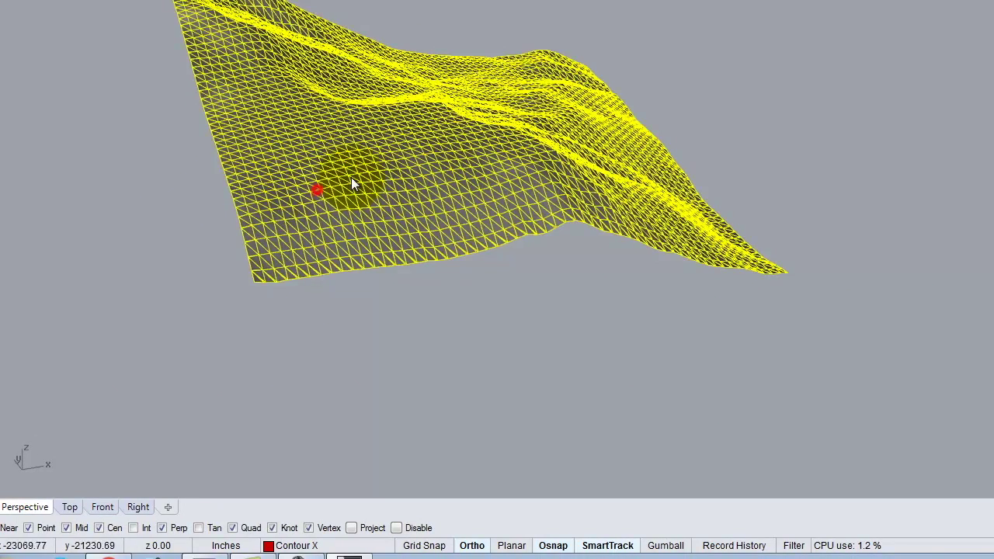
{"action": "left_click", "coordinate": [33, 127]}
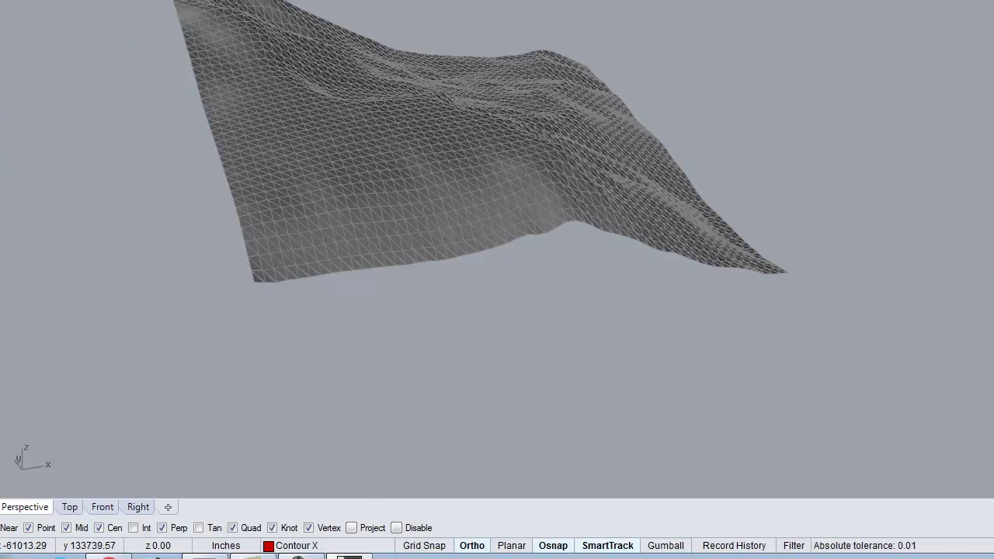
{"action": "left_click", "coordinate": [46, 0]}
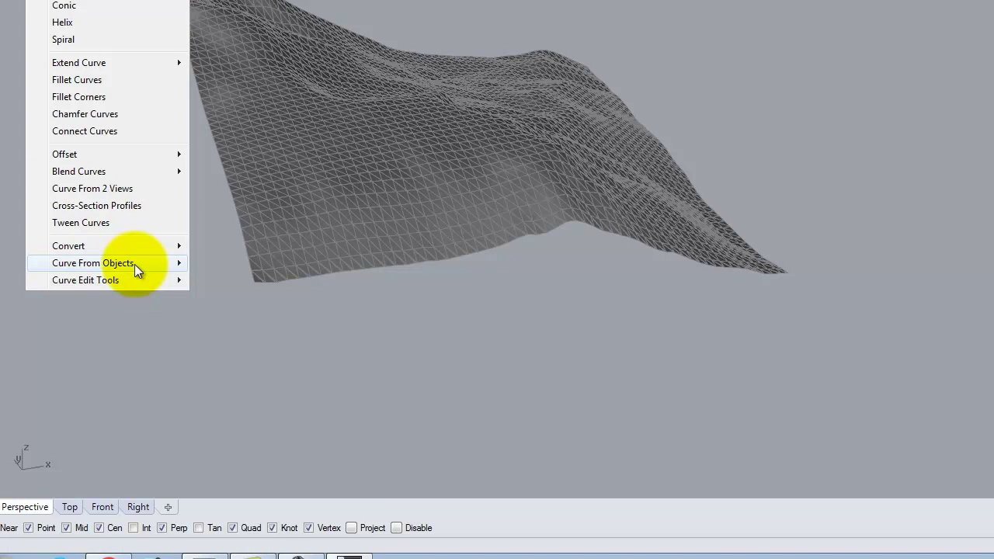
{"action": "mouse_move", "coordinate": [134, 264]}
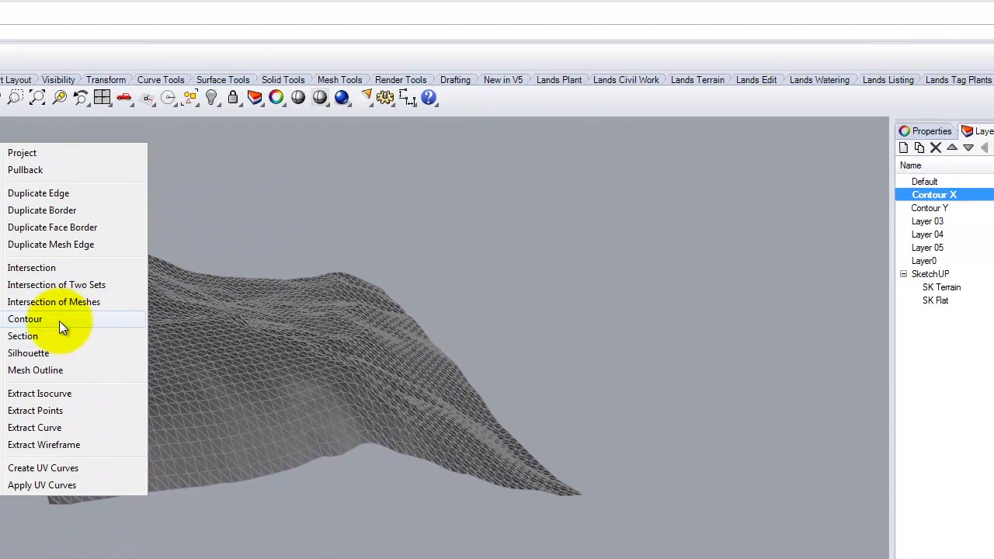
{"action": "left_click", "coordinate": [229, 125]}
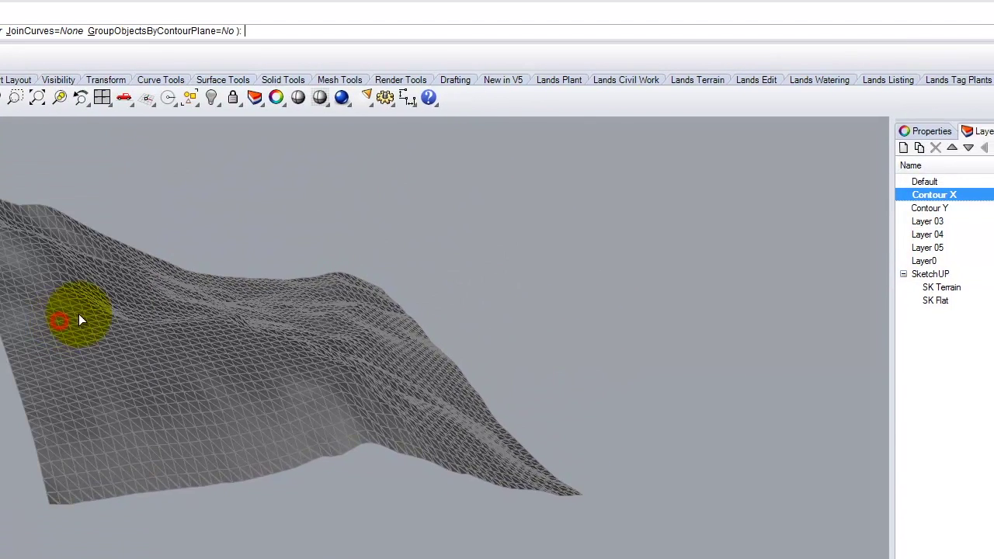
{"action": "left_click", "coordinate": [153, 413]}
{"action": "key", "text": "Return"}
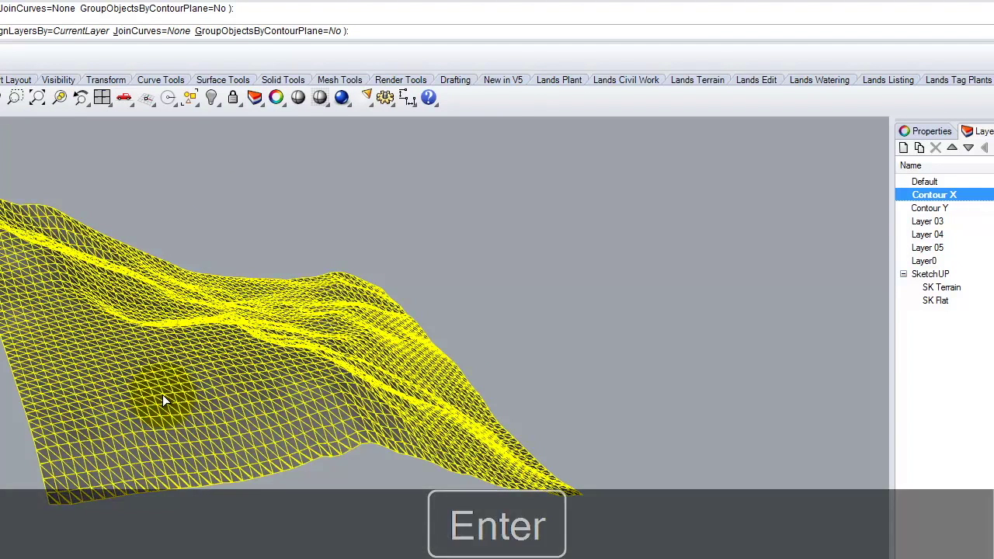
- Set the contour base point and direction, and create contours spaced 100 apart
{"action": "left_click", "coordinate": [145, 398]}
{"action": "left_click", "coordinate": [143, 174]}
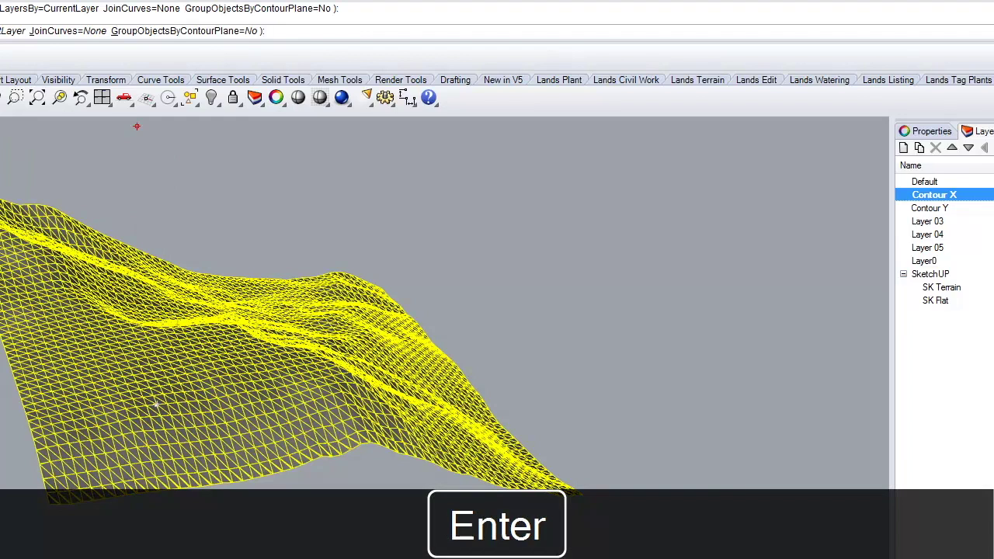
{"action": "left_click", "coordinate": [46, 505]}
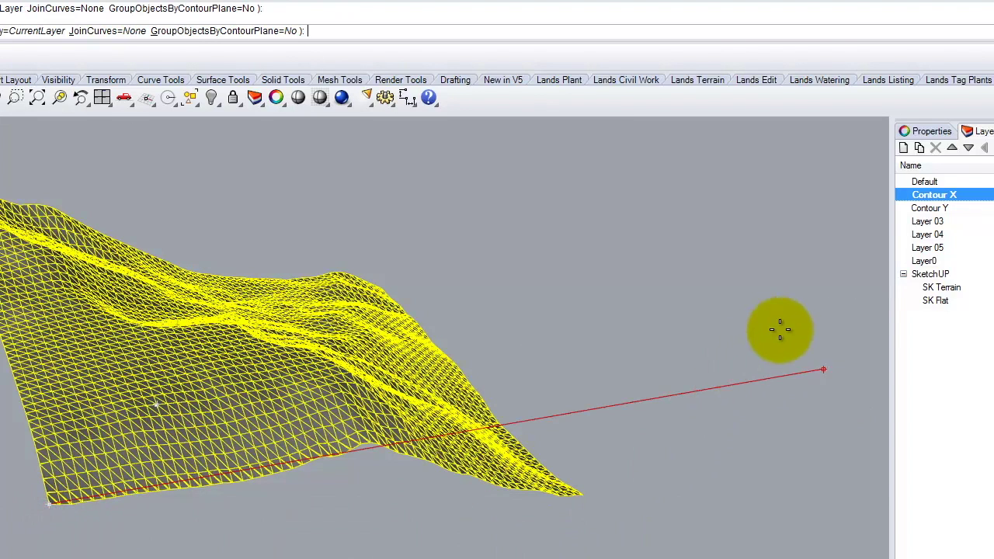
{"action": "left_click", "coordinate": [689, 294]}
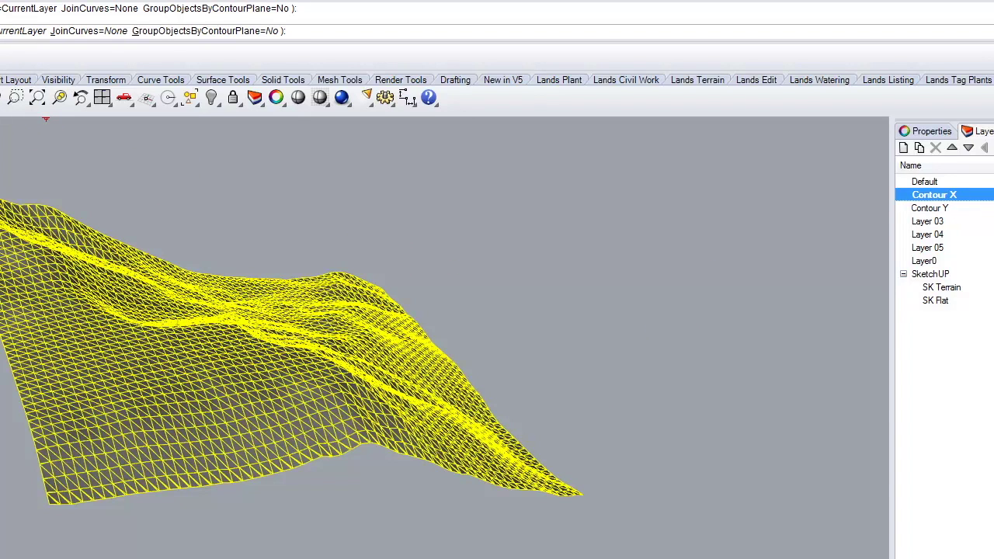
{"action": "type", "text": "100"}
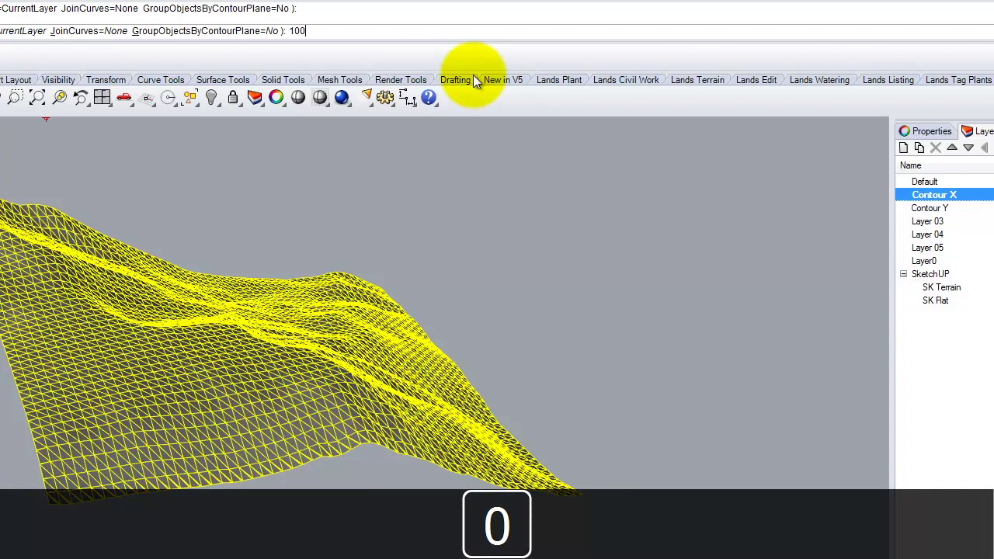
{"action": "key", "text": "Return"}
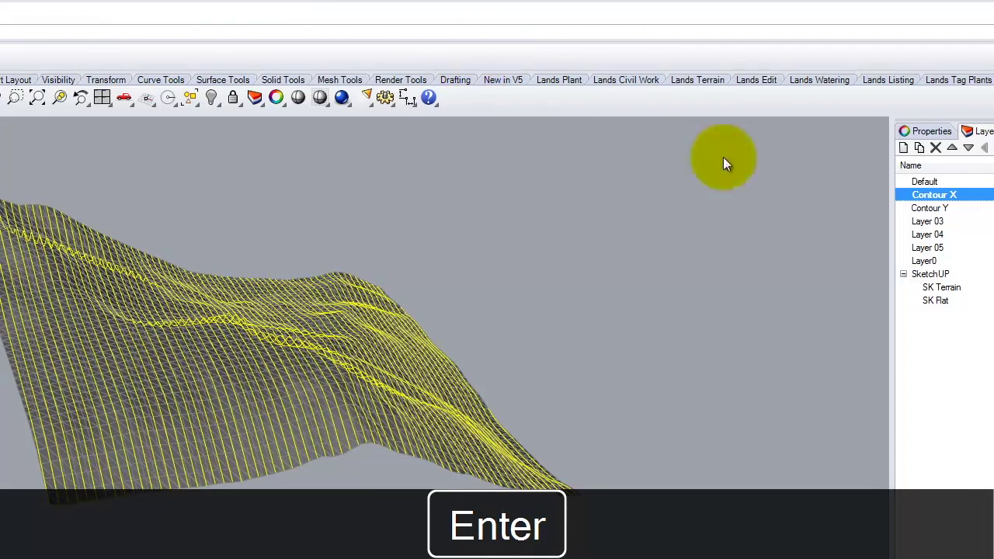
{"action": "left_click_drag", "start_coordinate": [629, 355], "coordinate": [376, 391]}
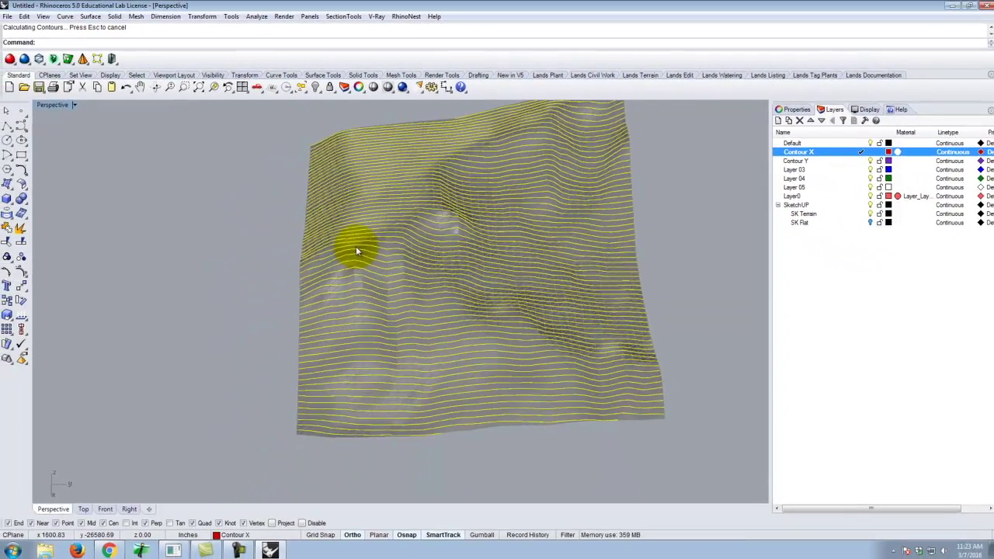
- Deselect the contours, make Contour Y current, and select the terrain mesh
{"action": "scroll", "coordinate": [245, 300], "scroll_direction": "up", "scroll_amount": 2}
{"action": "left_click", "coordinate": [255, 289]}
{"action": "scroll", "coordinate": [243, 258], "scroll_direction": "up", "scroll_amount": 6}
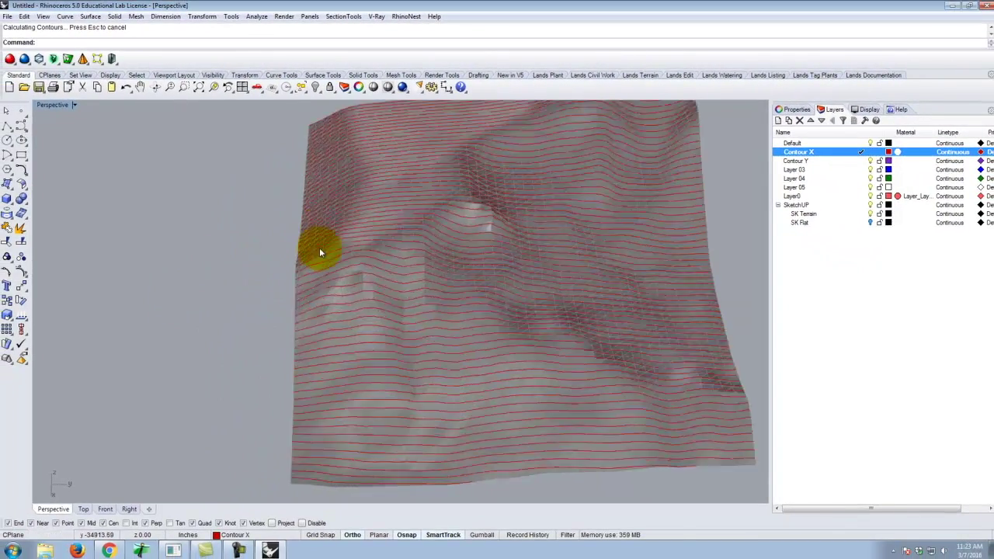
{"action": "double_click", "coordinate": [823, 161]}
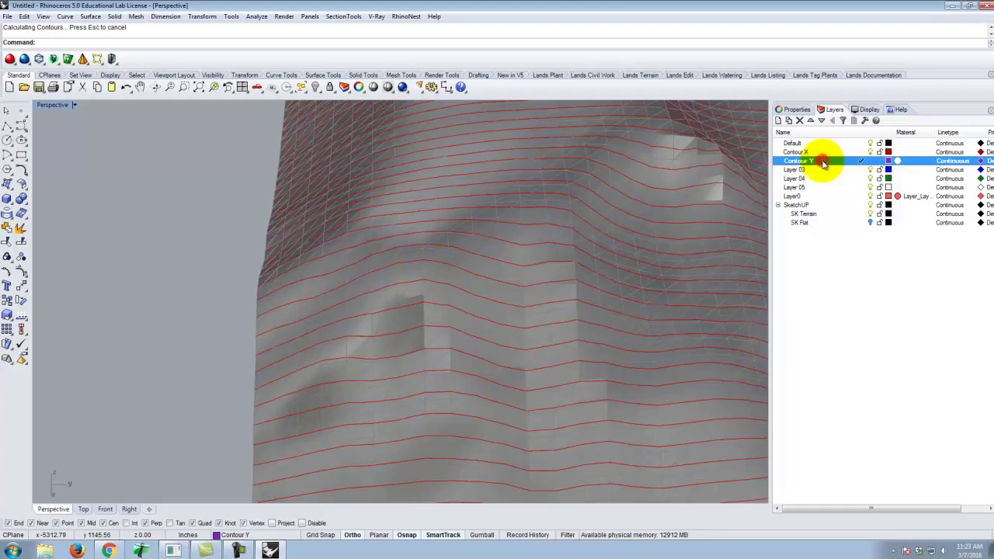
{"action": "left_click", "coordinate": [334, 249]}
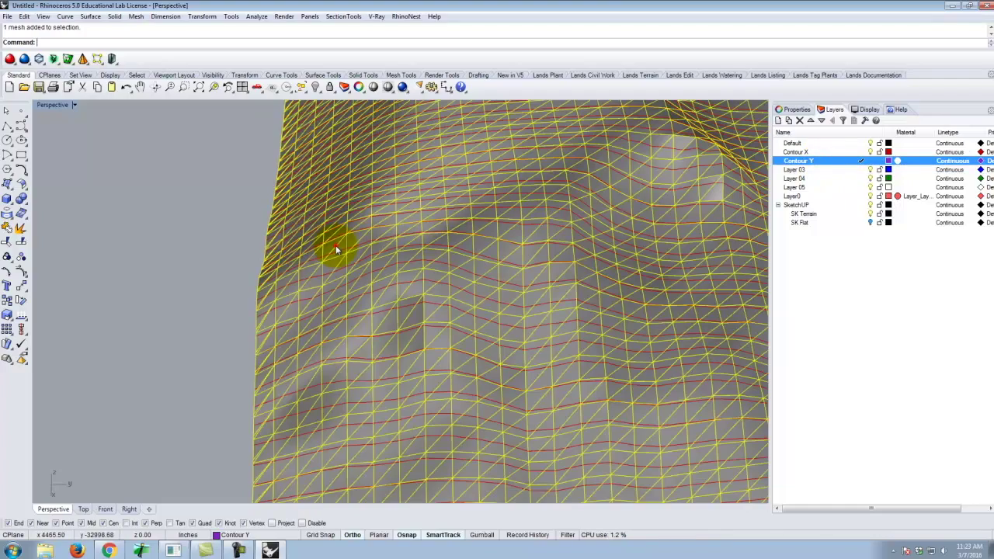
{"action": "scroll", "coordinate": [351, 224], "scroll_direction": "down", "scroll_amount": 2}
{"action": "left_click_drag", "start_coordinate": [338, 222], "coordinate": [315, 367]}
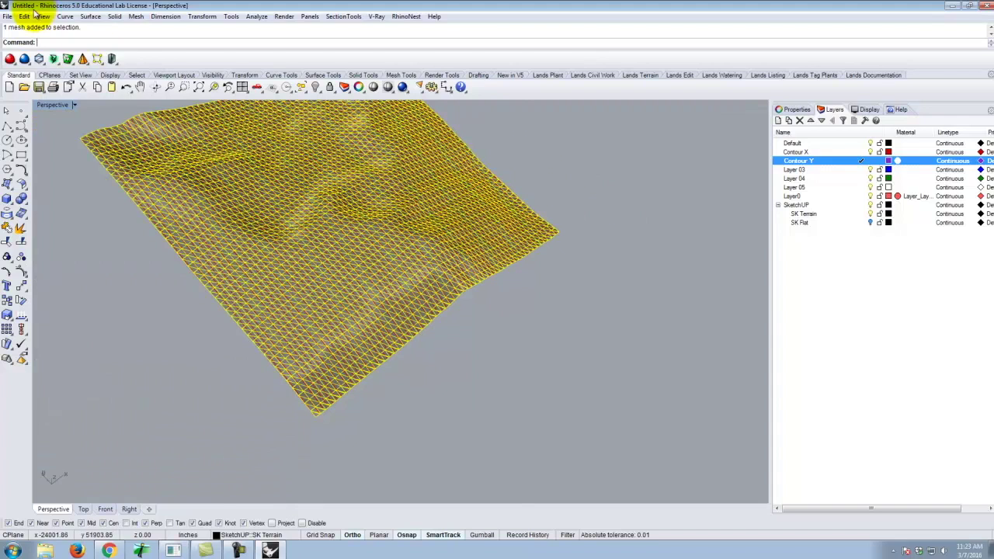
- Contour the terrain mesh from its corner in the Y direction at 1200 spacing
{"action": "left_click", "coordinate": [65, 16]}
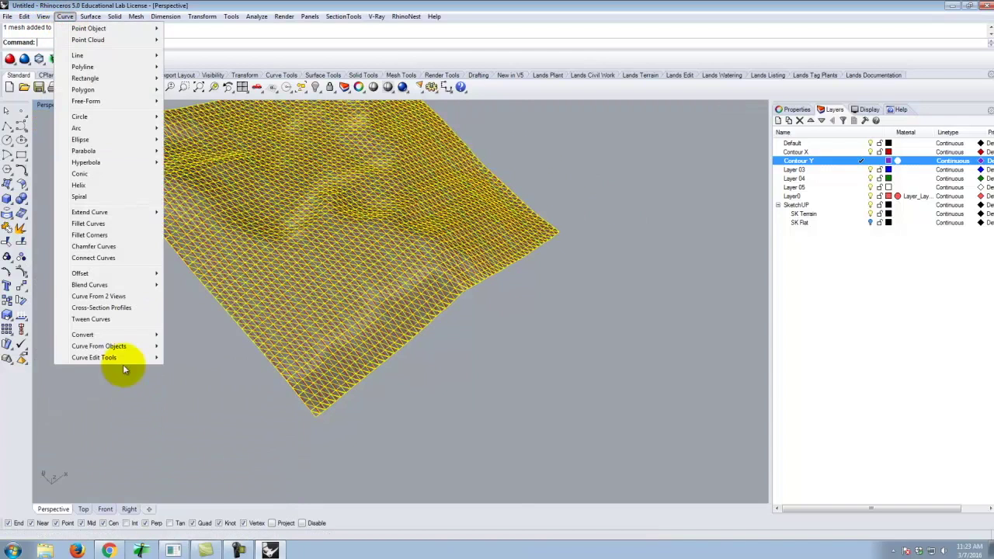
{"action": "mouse_move", "coordinate": [124, 346]}
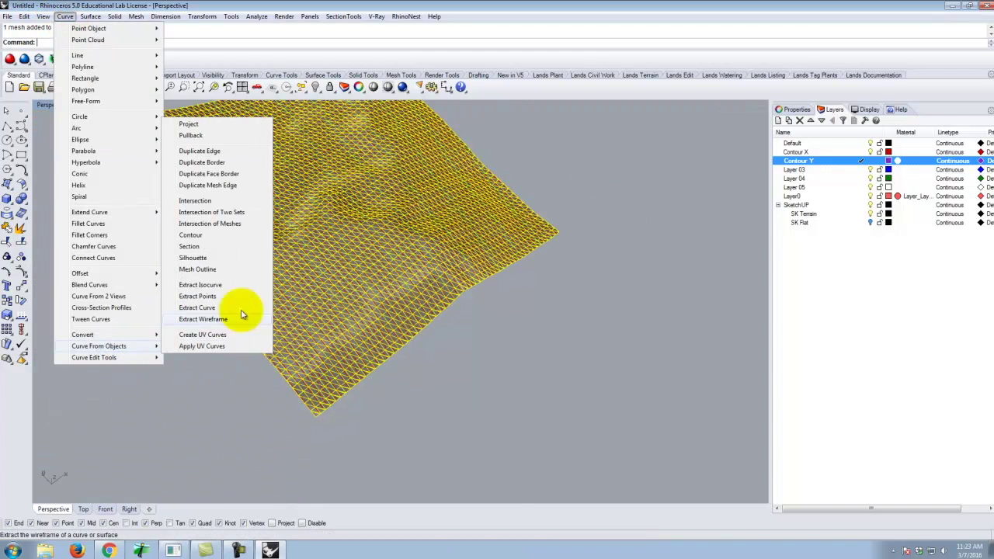
{"action": "left_click", "coordinate": [216, 240]}
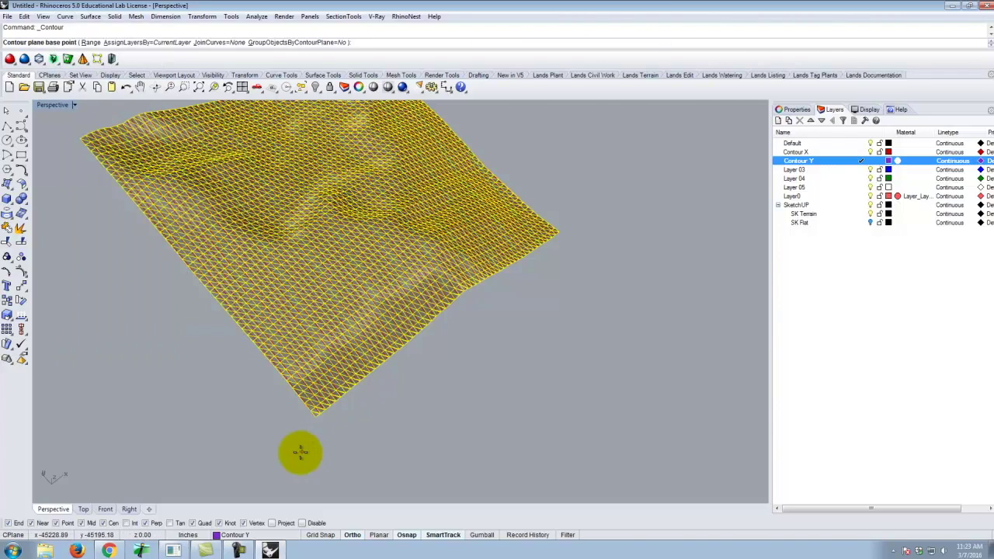
{"action": "scroll", "coordinate": [308, 442], "scroll_direction": "up", "scroll_amount": 3}
{"action": "left_click", "coordinate": [329, 394]}
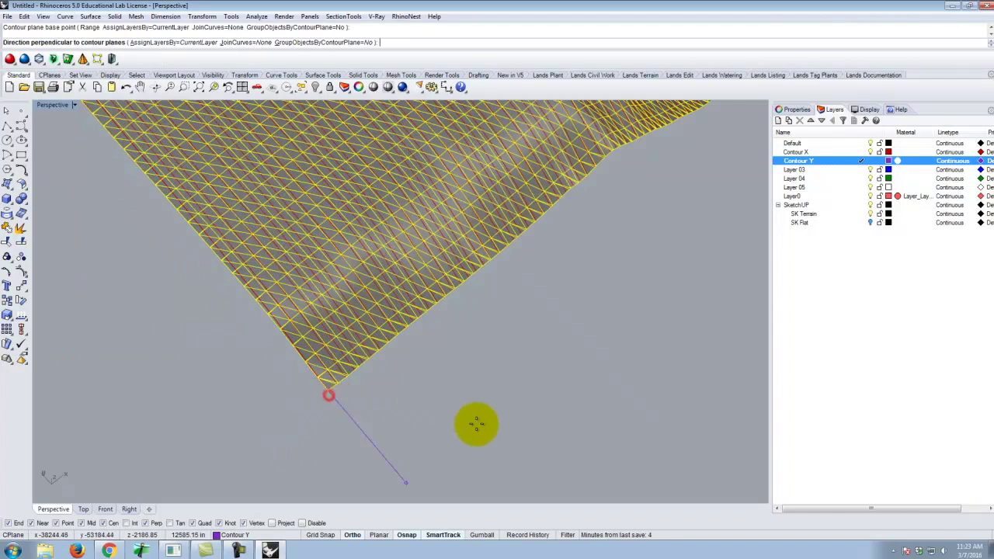
{"action": "scroll", "coordinate": [404, 395], "scroll_direction": "down", "scroll_amount": 5}
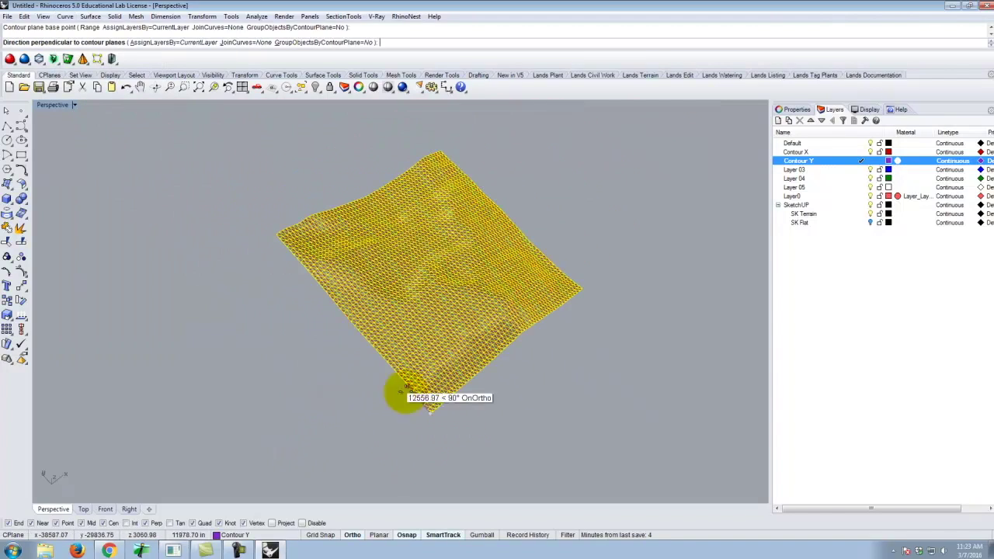
{"action": "left_click", "coordinate": [113, 301]}
{"action": "key", "text": "Return"}
- Hide the SketchUP mesh layer and restore the four-viewport layout
{"action": "left_click_drag", "start_coordinate": [541, 323], "coordinate": [519, 280]}
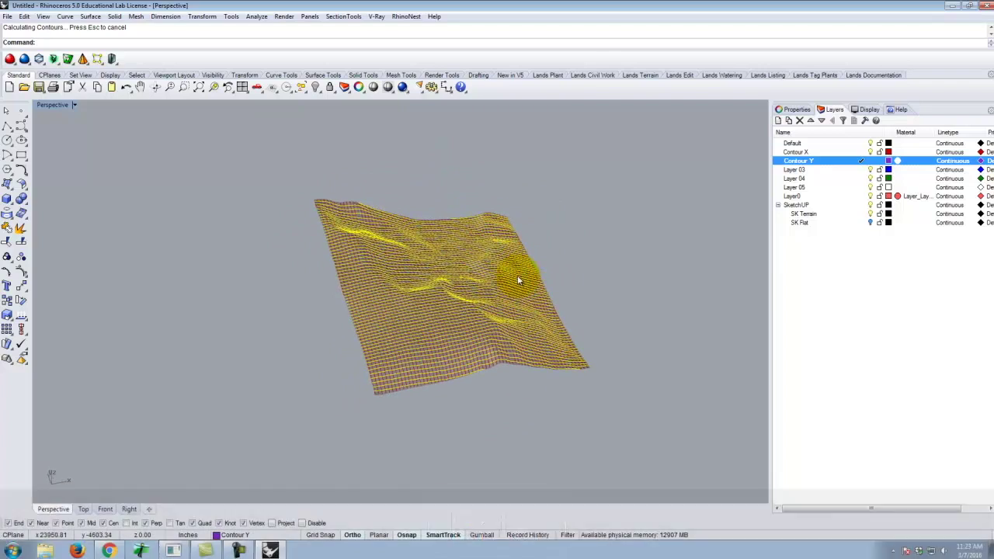
{"action": "left_click", "coordinate": [592, 256]}
{"action": "scroll", "coordinate": [570, 282], "scroll_direction": "up", "scroll_amount": 5}
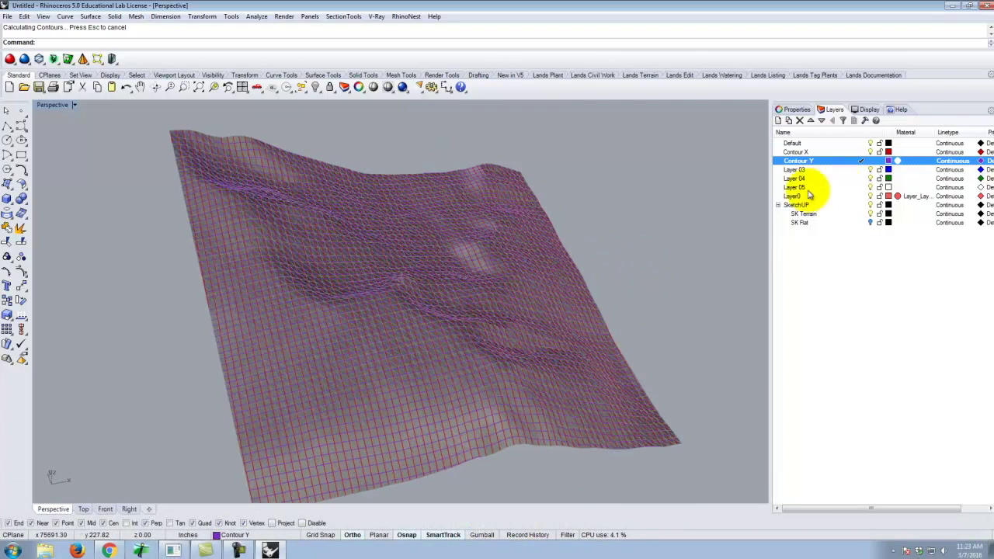
{"action": "left_click", "coordinate": [871, 205]}
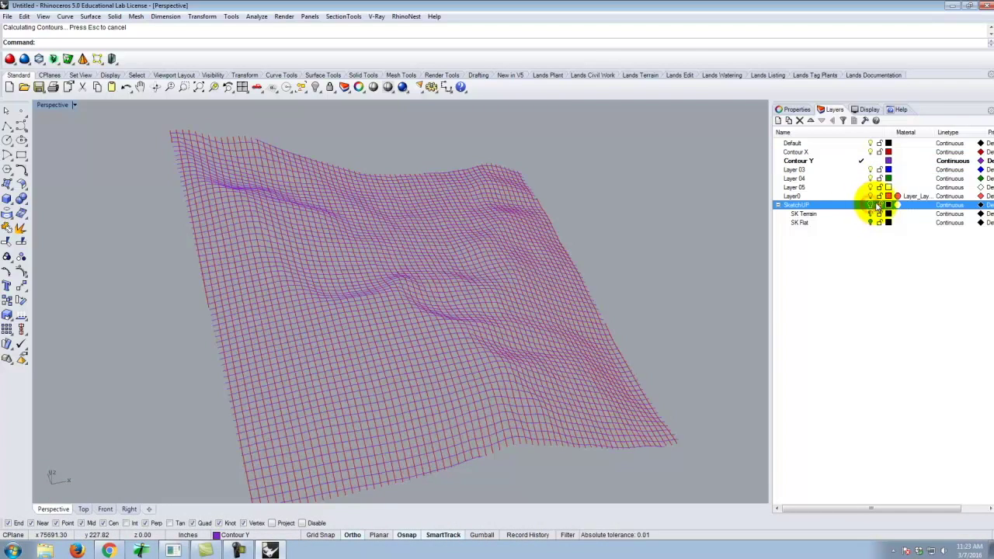
{"action": "left_click_drag", "start_coordinate": [610, 277], "coordinate": [427, 265]}
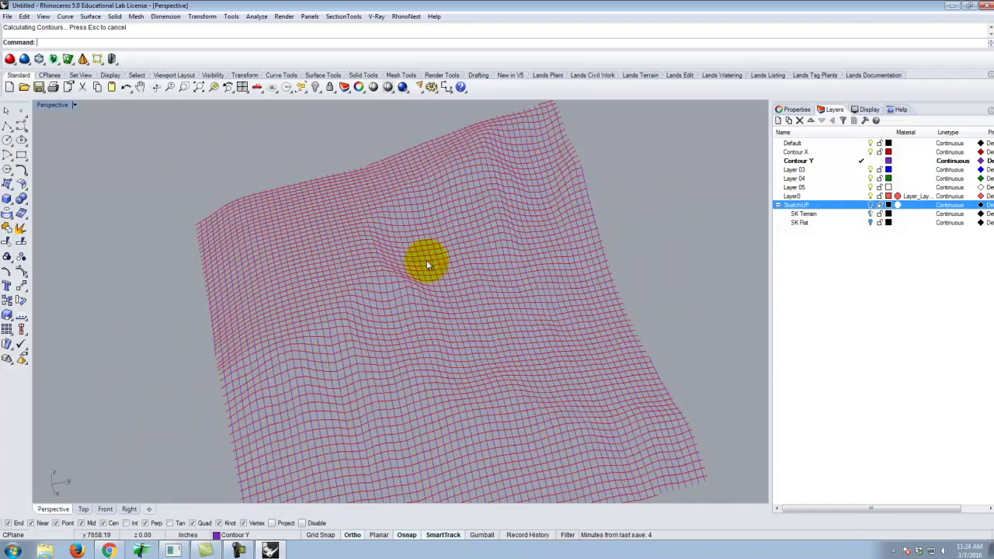
{"action": "double_click", "coordinate": [56, 107]}
- In Top view, select the four outer edge curves of the contour grid
{"action": "left_click", "coordinate": [43, 105]}
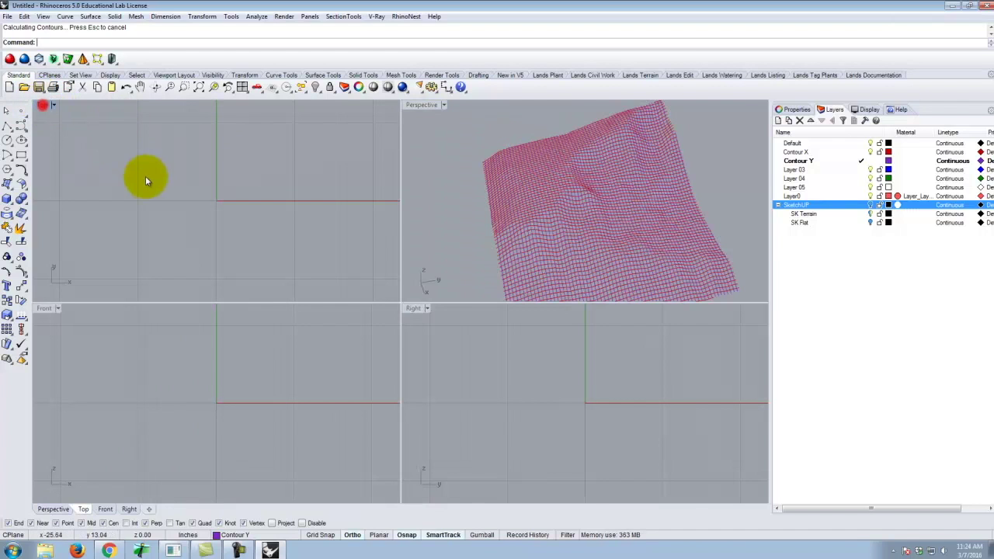
{"action": "scroll", "coordinate": [184, 284], "scroll_direction": "down", "scroll_amount": 5}
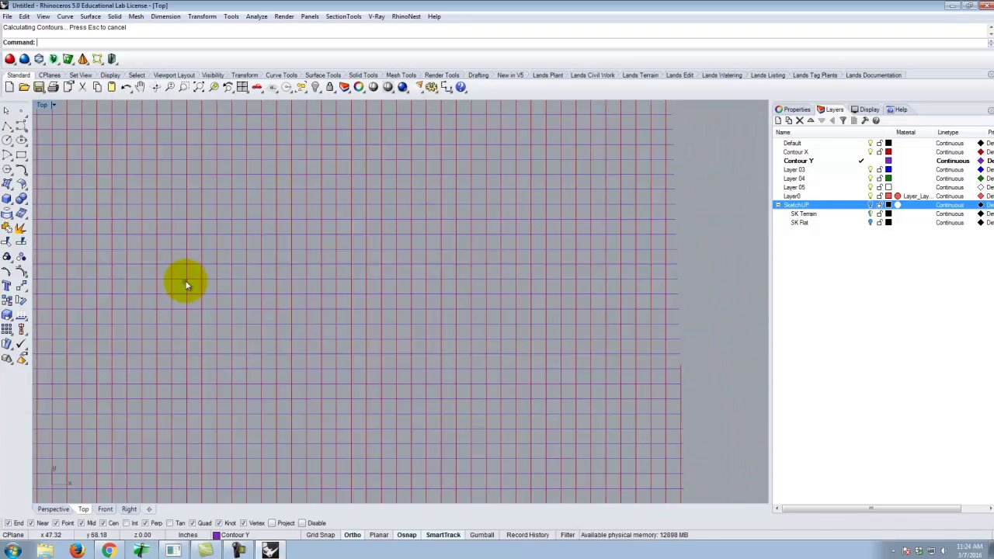
{"action": "scroll", "coordinate": [185, 284], "scroll_direction": "down", "scroll_amount": 1}
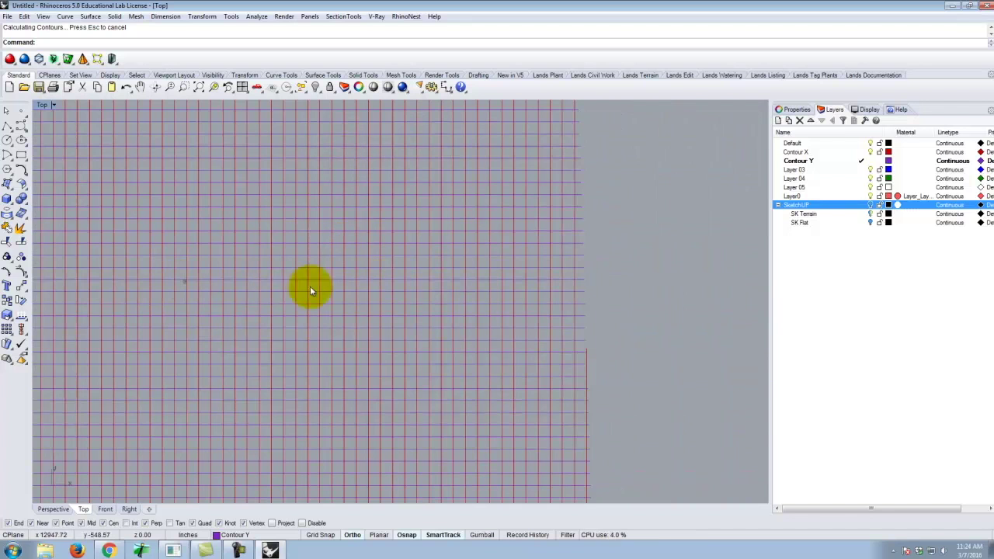
{"action": "scroll", "coordinate": [488, 193], "scroll_direction": "down", "scroll_amount": 1}
{"action": "scroll", "coordinate": [549, 205], "scroll_direction": "down", "scroll_amount": 1}
{"action": "scroll", "coordinate": [603, 200], "scroll_direction": "down", "scroll_amount": 1}
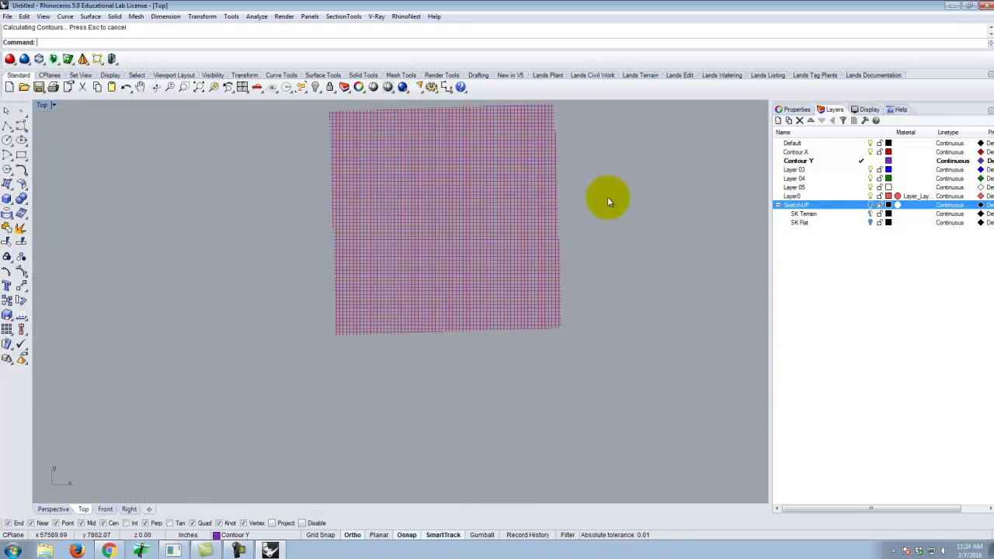
{"action": "scroll", "coordinate": [552, 116], "scroll_direction": "up", "scroll_amount": 2}
{"action": "scroll", "coordinate": [551, 118], "scroll_direction": "up", "scroll_amount": 1}
{"action": "left_click", "coordinate": [550, 119]}
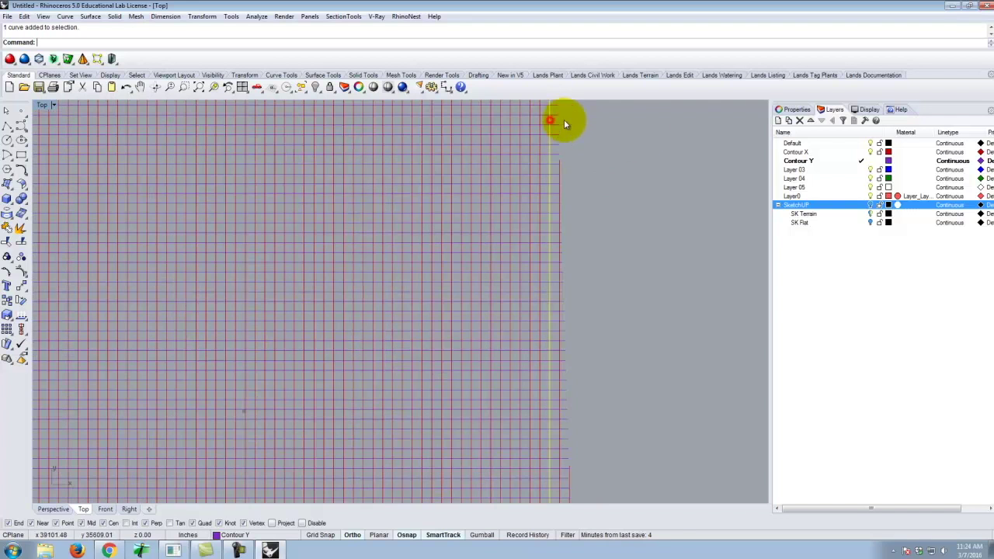
{"action": "scroll", "coordinate": [564, 120], "scroll_direction": "down", "scroll_amount": 1}
{"action": "scroll", "coordinate": [543, 481], "scroll_direction": "up", "scroll_amount": 1}
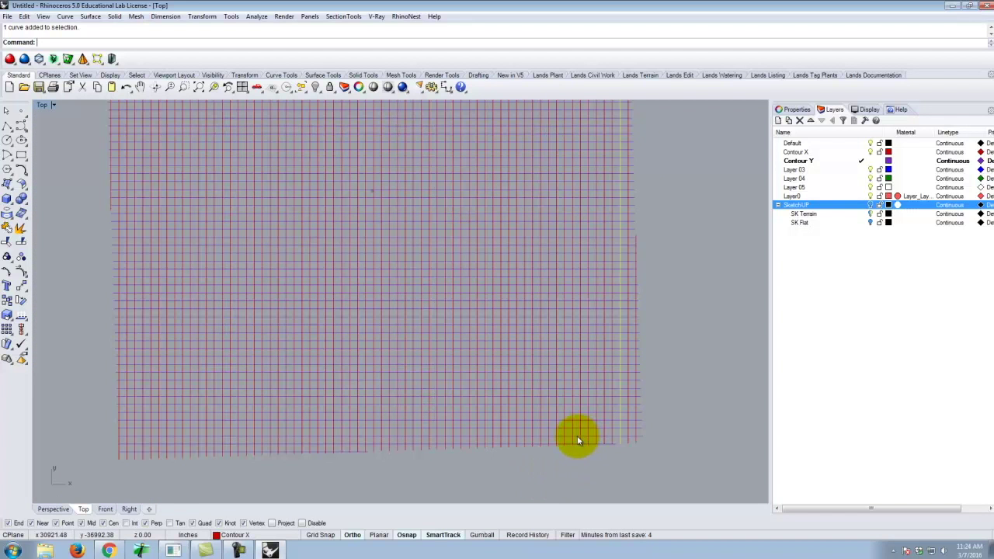
{"action": "left_click", "coordinate": [571, 437]}
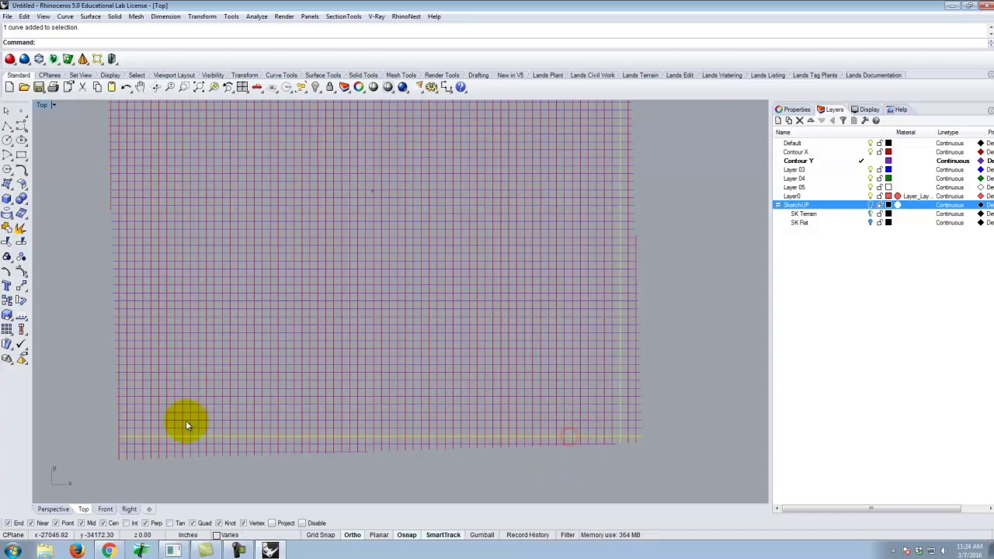
{"action": "left_click", "coordinate": [127, 432], "text": "shift"}
{"action": "scroll", "coordinate": [156, 388], "scroll_direction": "down", "scroll_amount": 2}
{"action": "scroll", "coordinate": [160, 349], "scroll_direction": "up", "scroll_amount": 2}
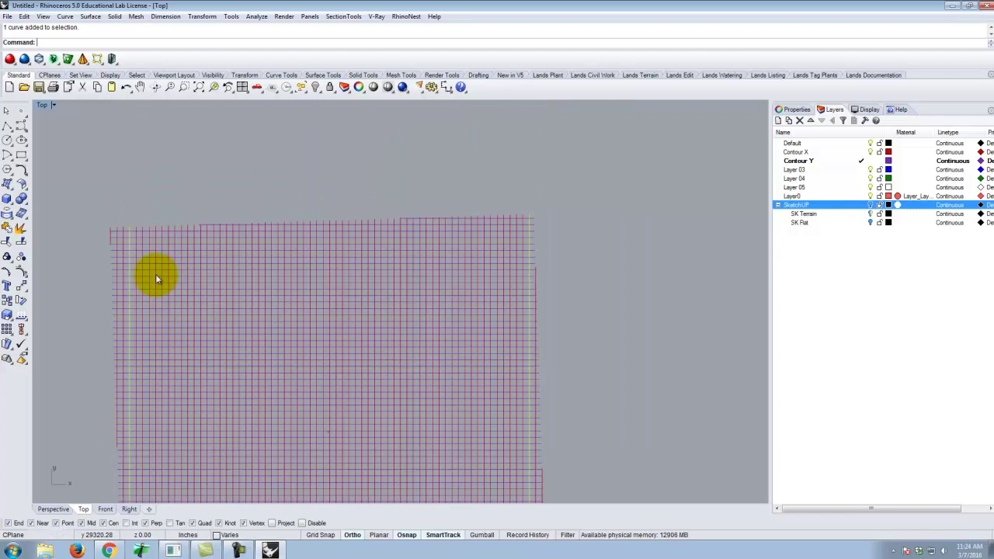
{"action": "left_click", "coordinate": [139, 234], "text": "shift"}
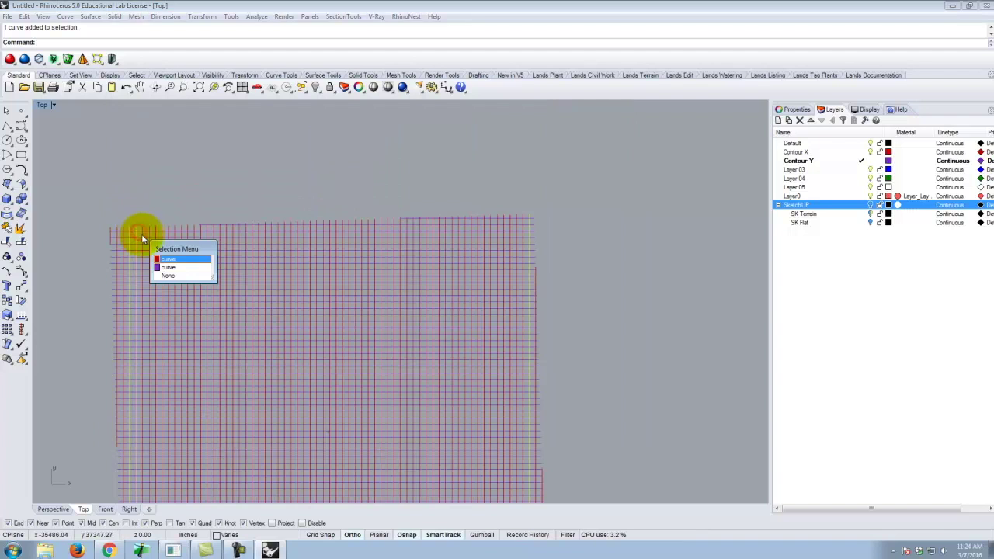
{"action": "left_click", "coordinate": [168, 268]}
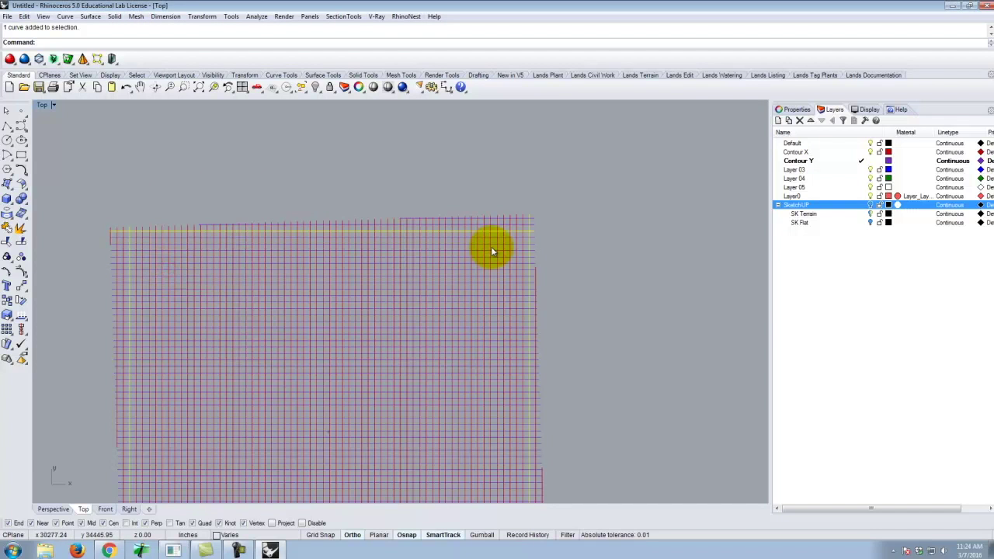
- Trim away the contour ends overhanging the edge curves, using them as cutters
{"action": "type", "text": "trim"}
{"action": "key", "text": "Return"}
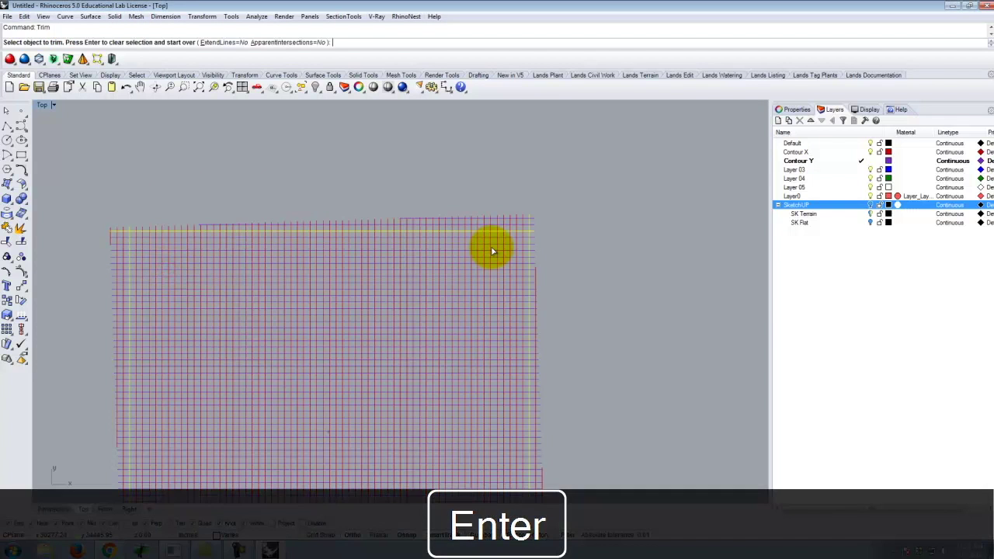
{"action": "mouse_move", "coordinate": [562, 193]}
{"action": "left_mouse_down"}
{"action": "mouse_move", "coordinate": [462, 222]}
{"action": "mouse_move", "coordinate": [76, 230]}
{"action": "left_mouse_up"}
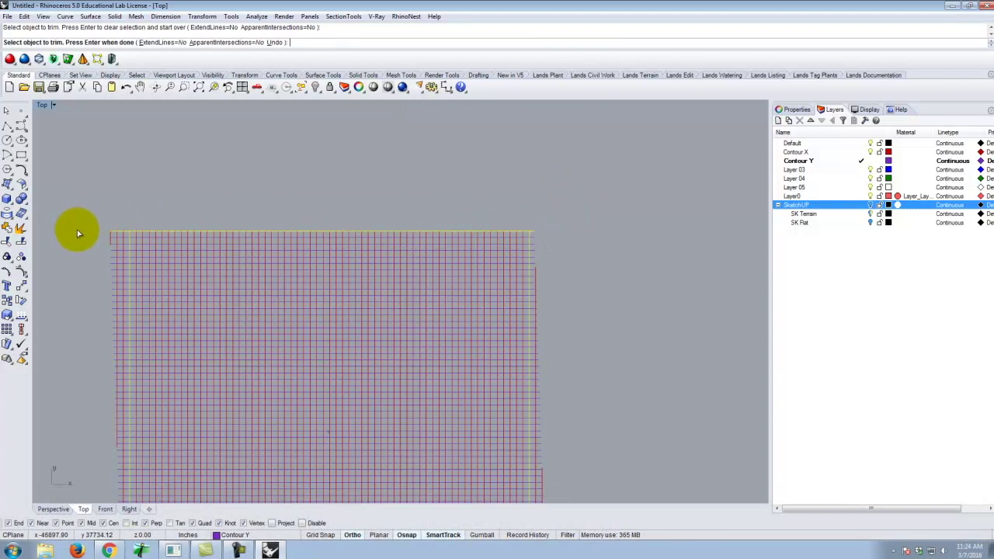
{"action": "scroll", "coordinate": [372, 208], "scroll_direction": "down", "scroll_amount": 3}
{"action": "left_click_drag", "start_coordinate": [510, 192], "coordinate": [228, 162]}
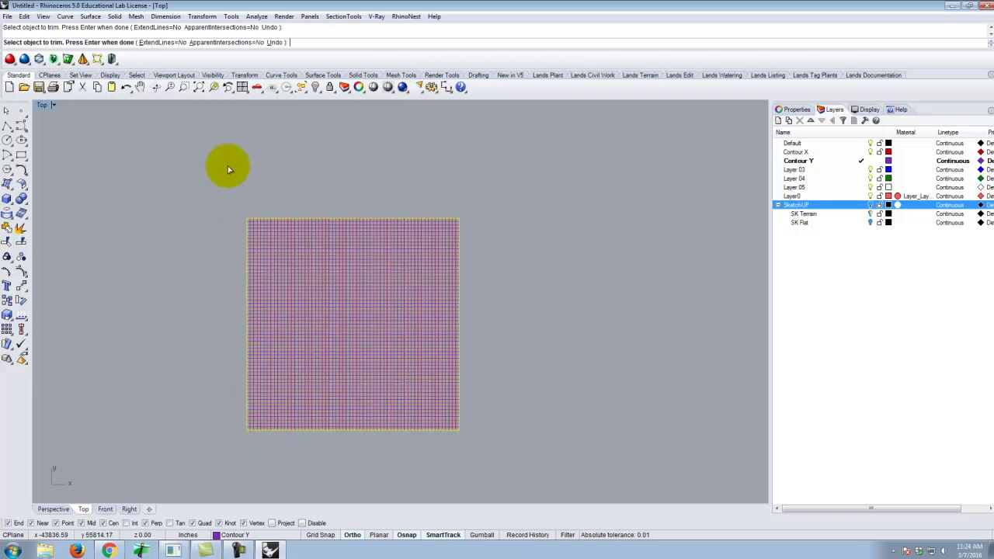
{"action": "right_click", "coordinate": [209, 176]}
{"action": "scroll", "coordinate": [254, 203], "scroll_direction": "up", "scroll_amount": 8}
{"action": "scroll", "coordinate": [156, 166], "scroll_direction": "down", "scroll_amount": 5}
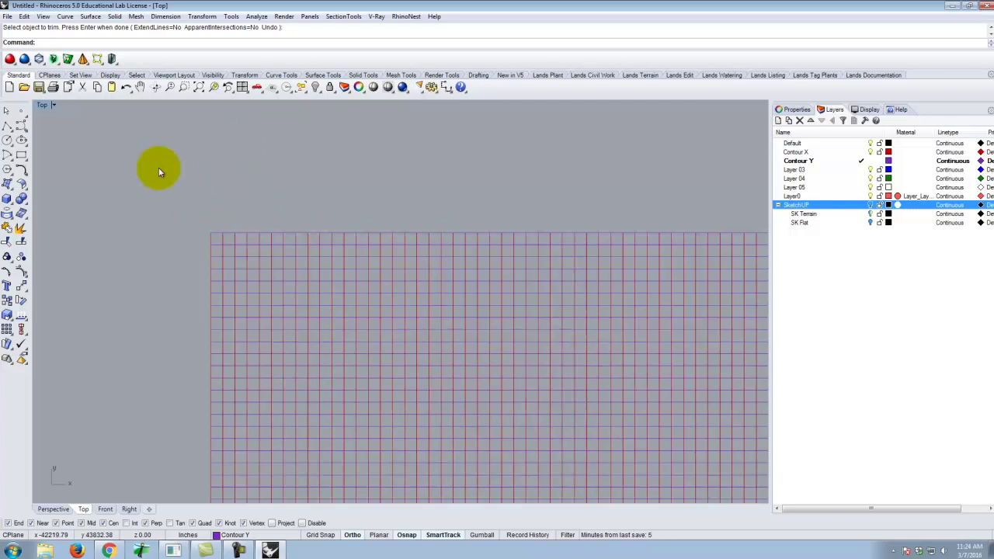
{"action": "scroll", "coordinate": [505, 200], "scroll_direction": "up", "scroll_amount": 5}
{"action": "scroll", "coordinate": [544, 248], "scroll_direction": "down", "scroll_amount": 5}
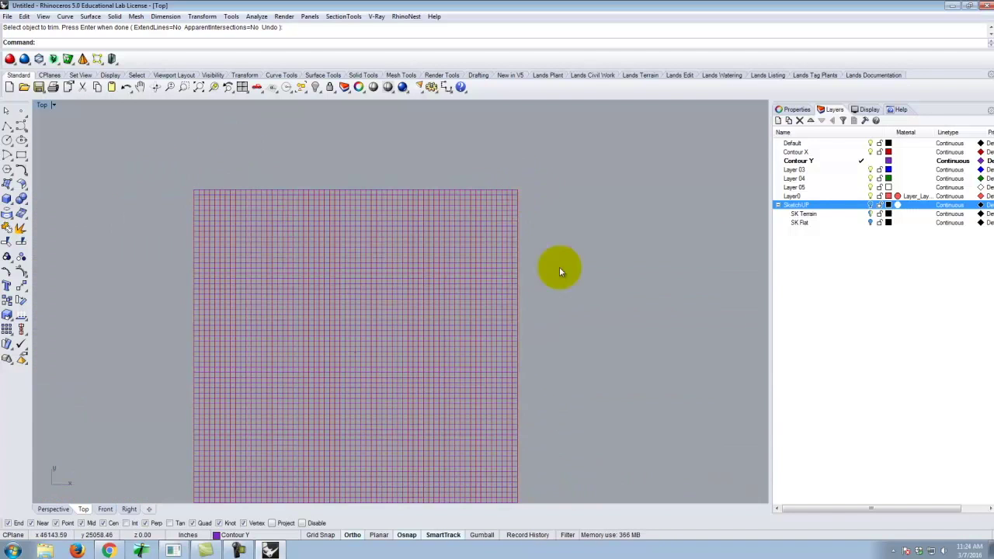
{"action": "scroll", "coordinate": [515, 344], "scroll_direction": "up", "scroll_amount": 6}
{"action": "scroll", "coordinate": [511, 333], "scroll_direction": "down", "scroll_amount": 4}
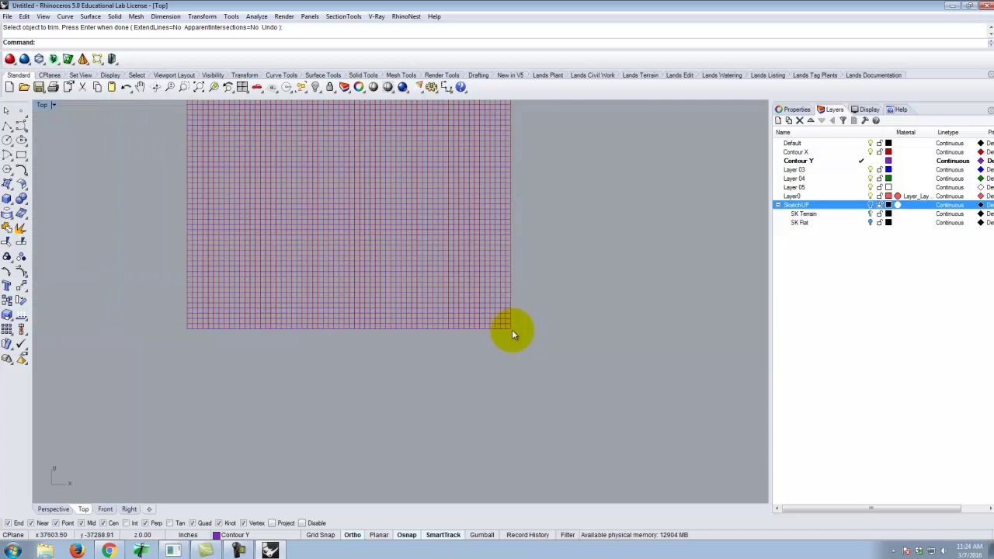
{"action": "scroll", "coordinate": [250, 327], "scroll_direction": "up", "scroll_amount": 6}
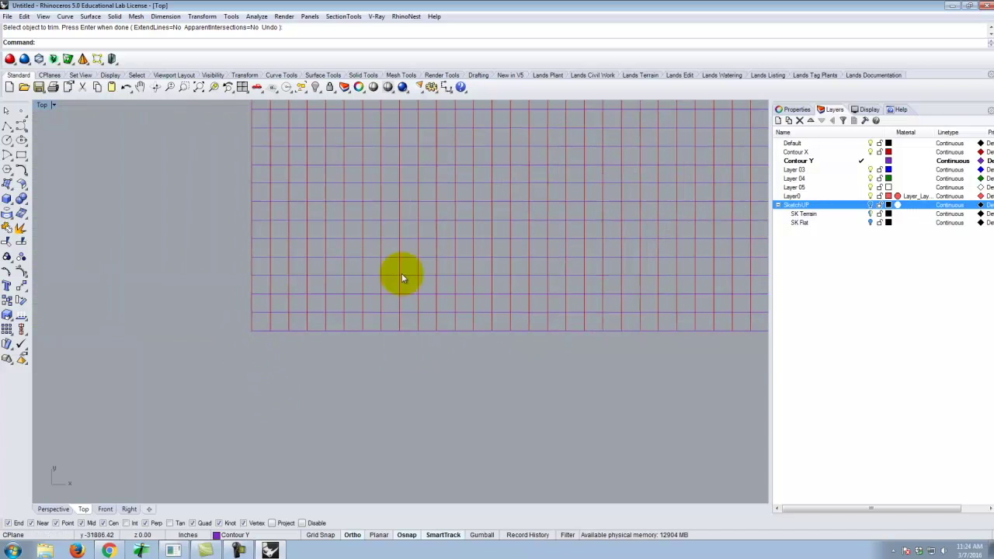
- Return to four viewports and window-select all 126 contour curves
{"action": "double_click", "coordinate": [41, 107]}
{"action": "scroll", "coordinate": [299, 256], "scroll_direction": "down", "scroll_amount": 3}
{"action": "scroll", "coordinate": [526, 207], "scroll_direction": "down", "scroll_amount": 4}
{"action": "scroll", "coordinate": [478, 158], "scroll_direction": "up", "scroll_amount": 2}
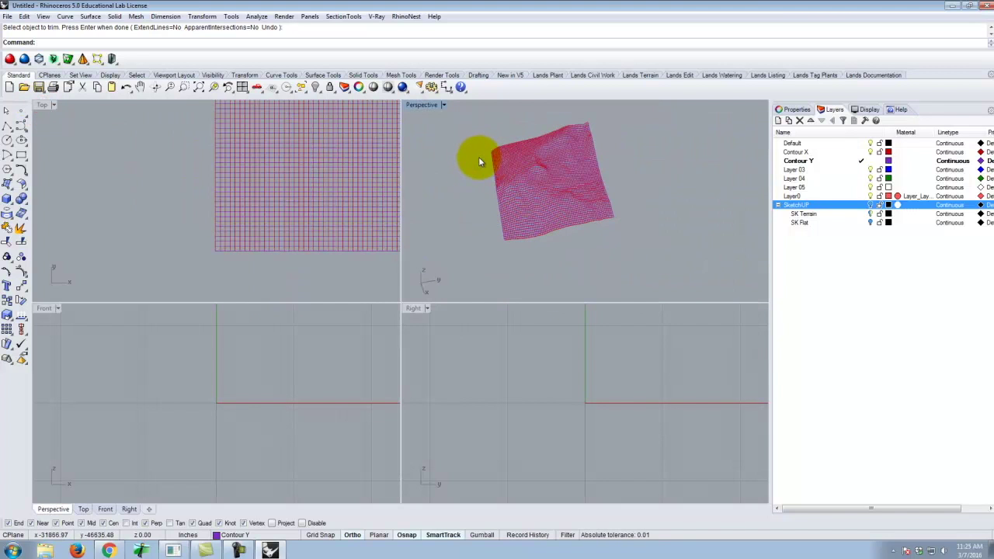
{"action": "left_click_drag", "start_coordinate": [468, 124], "coordinate": [644, 215]}
{"action": "left_click_drag", "start_coordinate": [470, 114], "coordinate": [653, 251]}
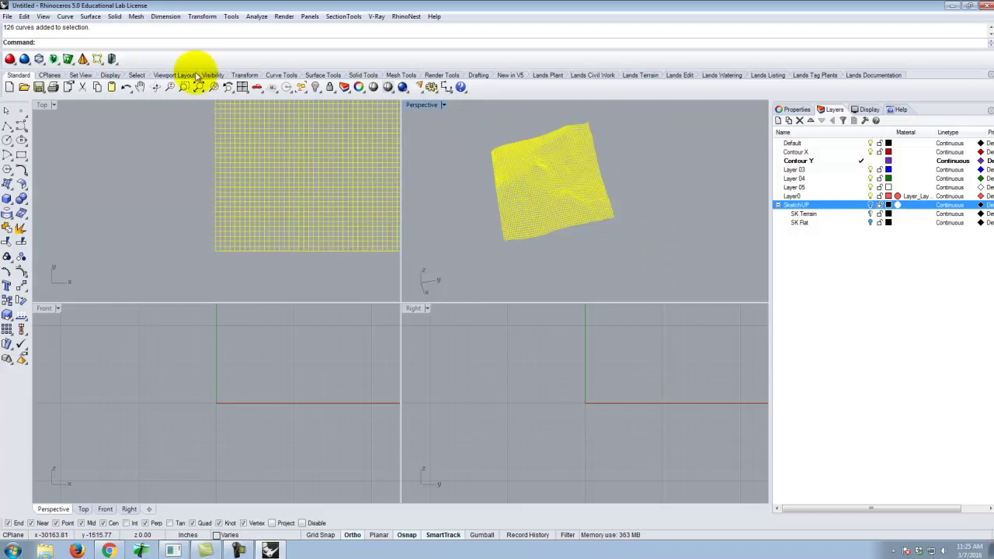
- Try a Curve Network surface, decline the 126-curve warning, and start File > Save
{"action": "left_click", "coordinate": [90, 16]}
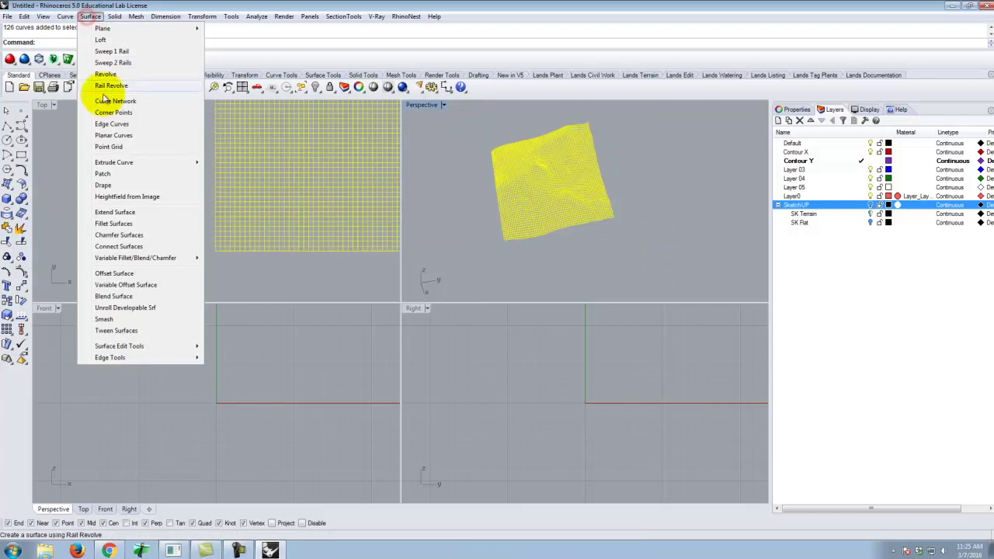
{"action": "left_click", "coordinate": [110, 102]}
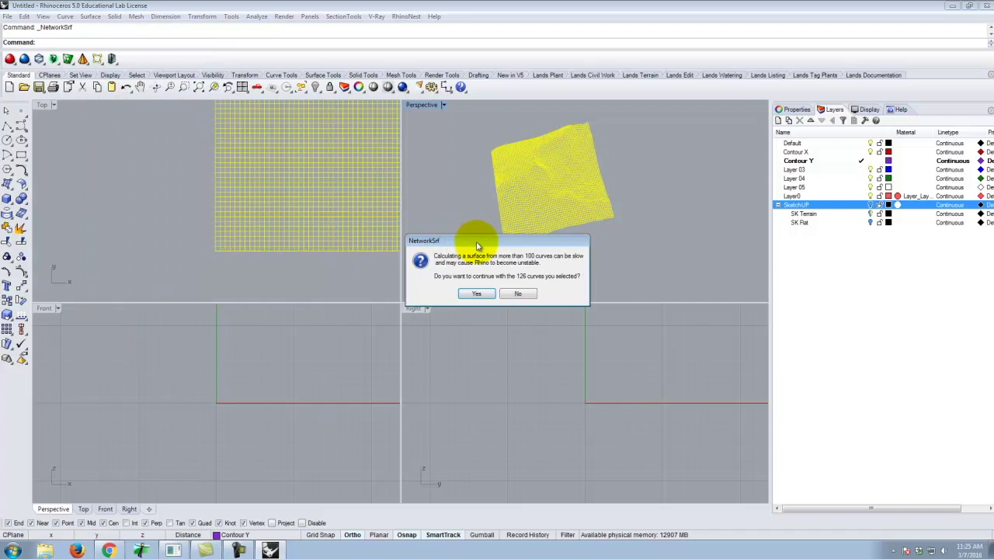
{"action": "left_click", "coordinate": [518, 294]}
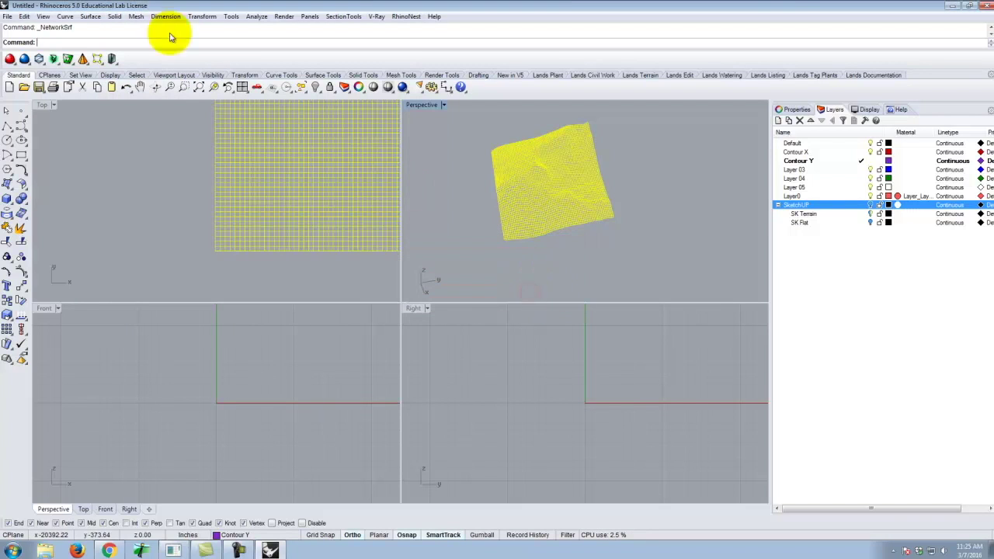
{"action": "left_click", "coordinate": [7, 17]}
{"action": "left_click", "coordinate": [31, 59]}
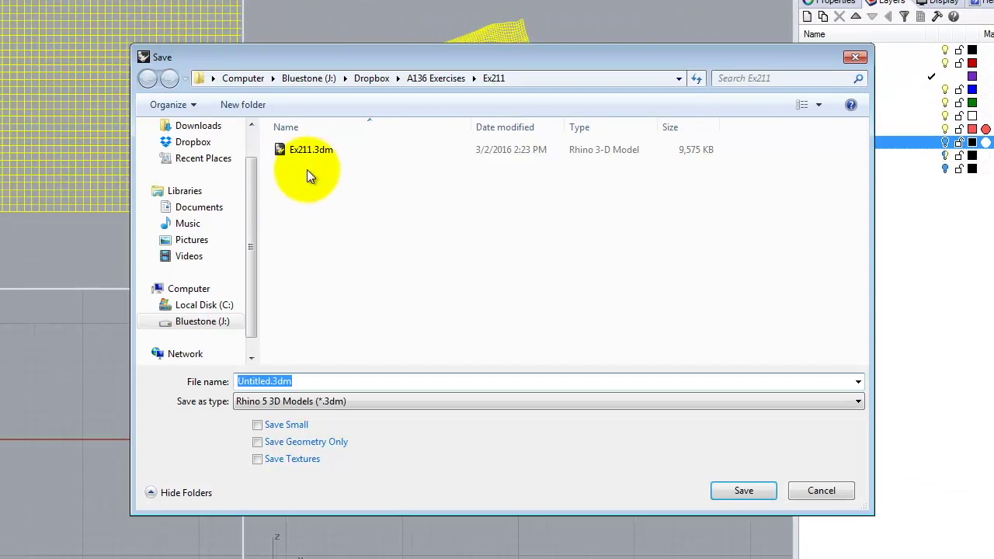
- Browse to A136 Exercises\Ex212 and save the model with file name Ex212
{"action": "left_click", "coordinate": [412, 78]}
{"action": "double_click", "coordinate": [301, 248]}
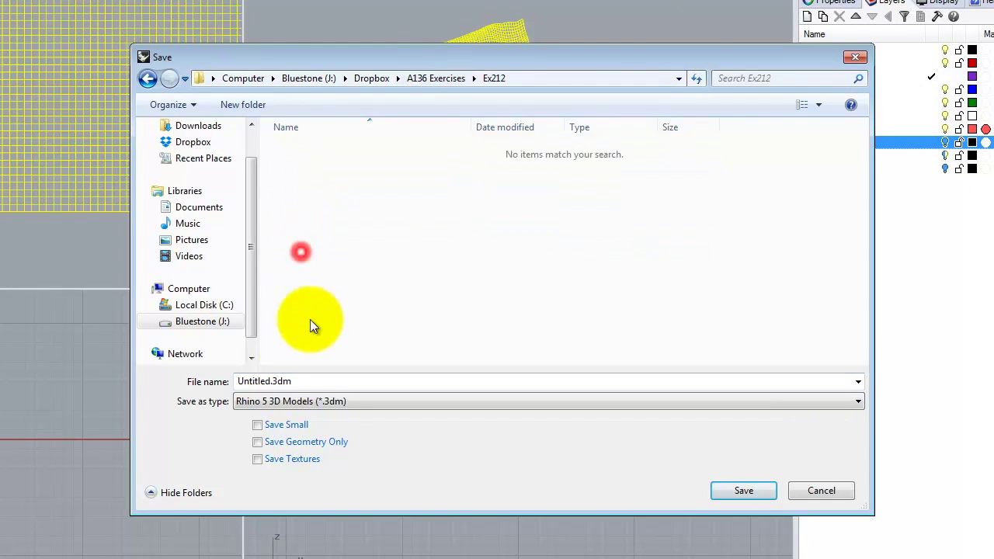
{"action": "left_click", "coordinate": [260, 384]}
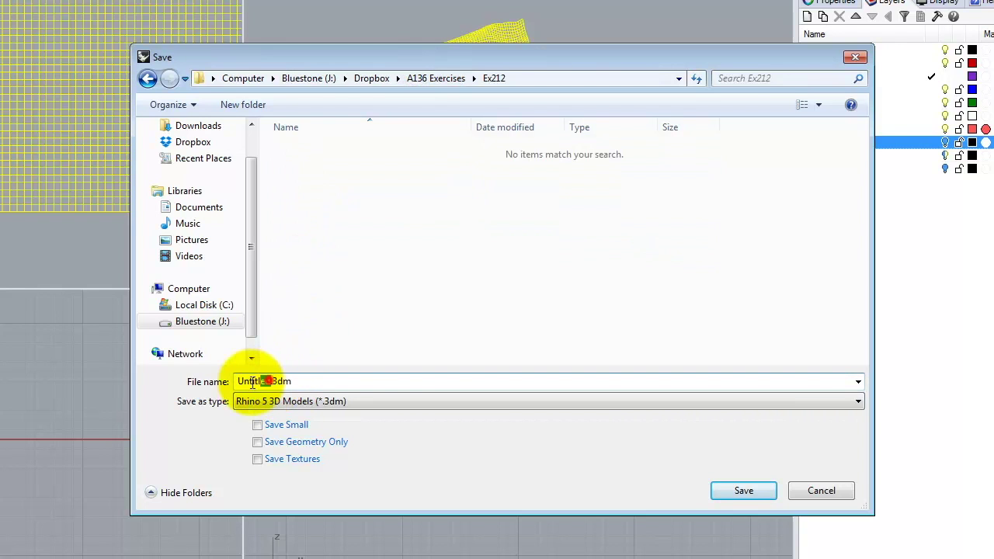
{"action": "type", "text": "Ex212"}
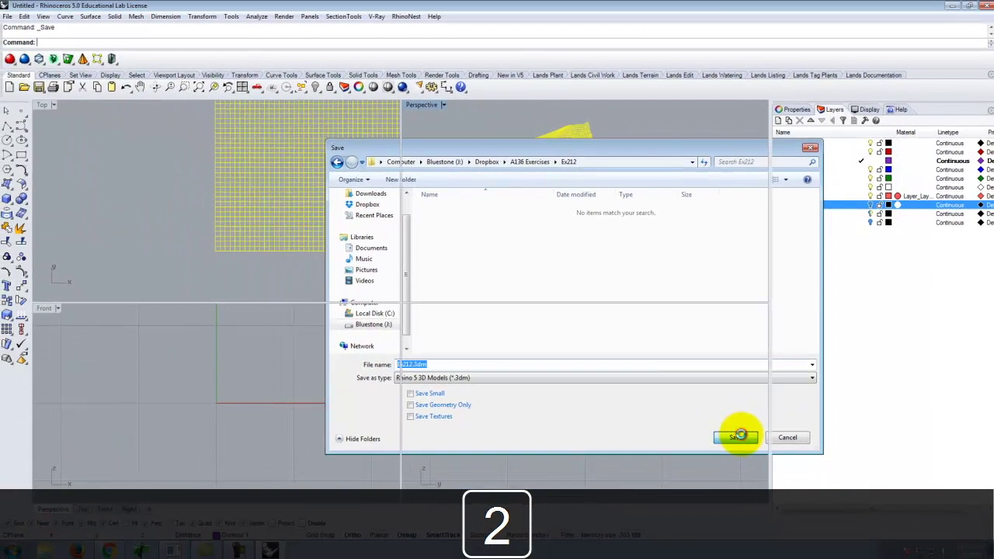
{"action": "left_click", "coordinate": [742, 450]}
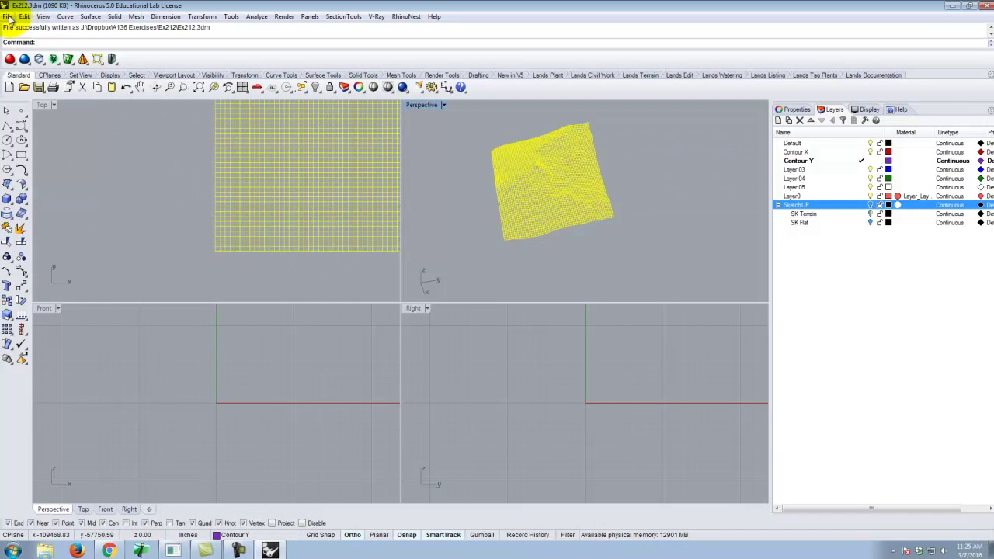
- Start a Curve Network surface from the 126 curves, then cancel it
{"action": "left_click", "coordinate": [91, 16]}
{"action": "left_click", "coordinate": [117, 101]}
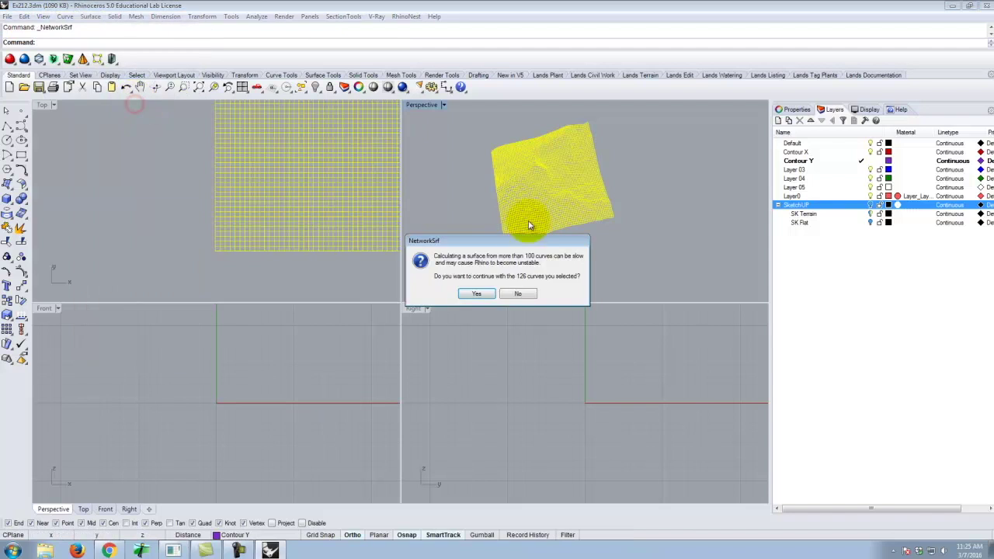
{"action": "left_click", "coordinate": [485, 295]}
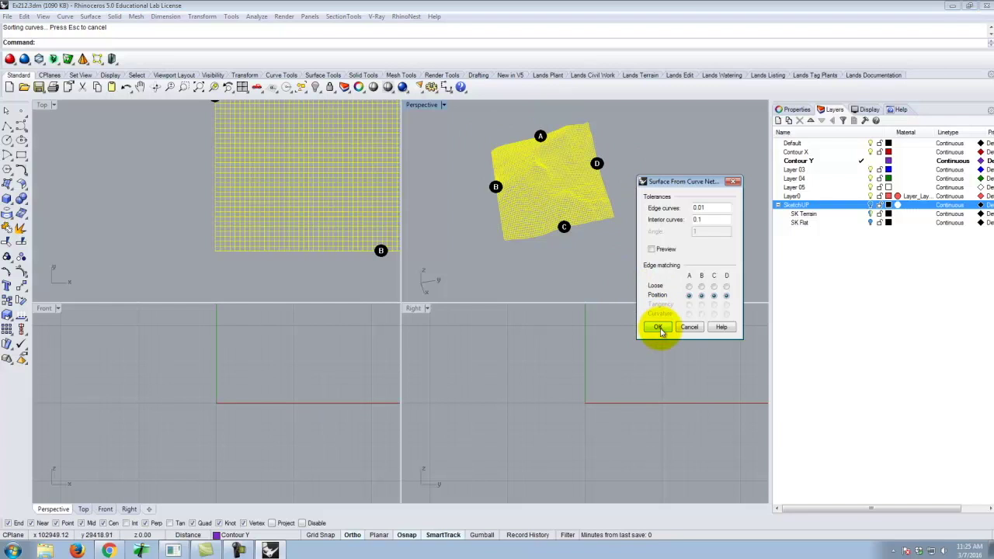
{"action": "left_click", "coordinate": [693, 327]}
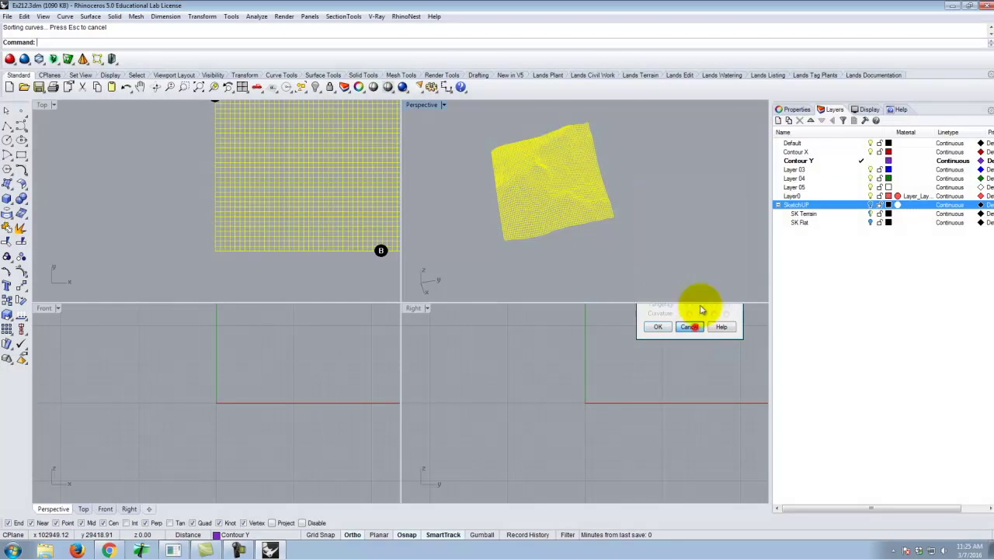
- Rename Layer 03 to Surface and make it the current layer
{"action": "left_click", "coordinate": [800, 169]}
{"action": "left_click", "coordinate": [800, 169]}
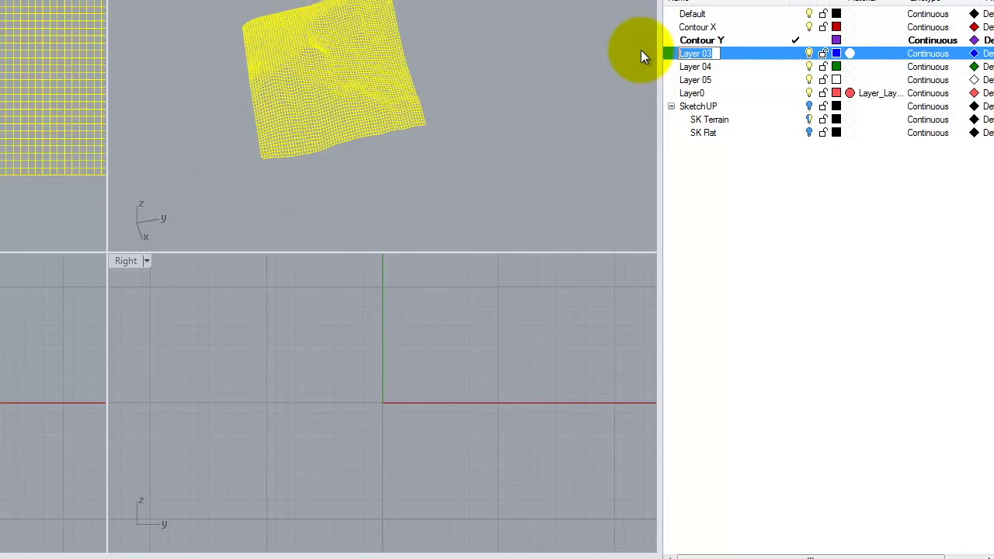
{"action": "type", "text": "Surface"}
{"action": "left_click", "coordinate": [778, 51]}
{"action": "left_click", "coordinate": [779, 51]}
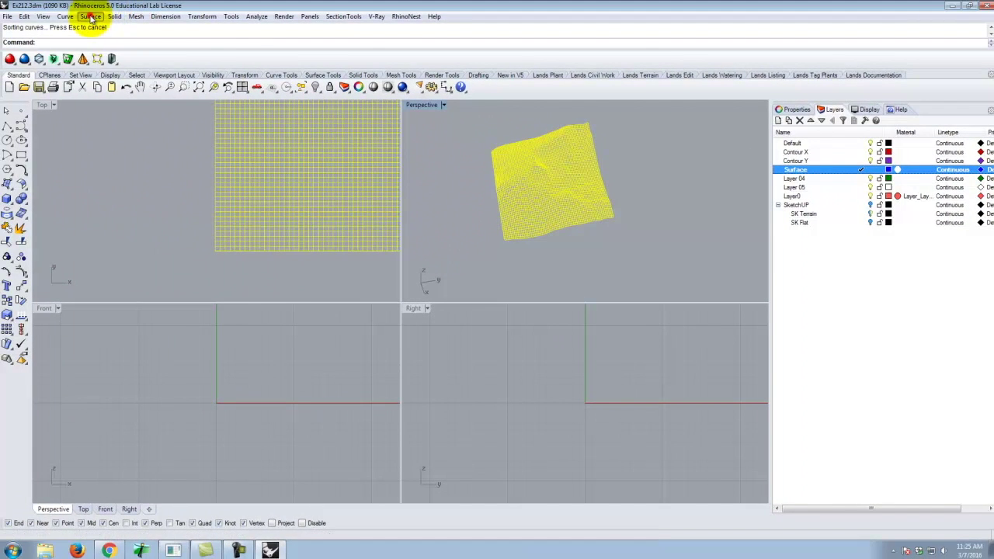
- Build the network surface from all 126 curves with default tolerances
{"action": "left_click", "coordinate": [90, 17]}
{"action": "left_click", "coordinate": [115, 101]}
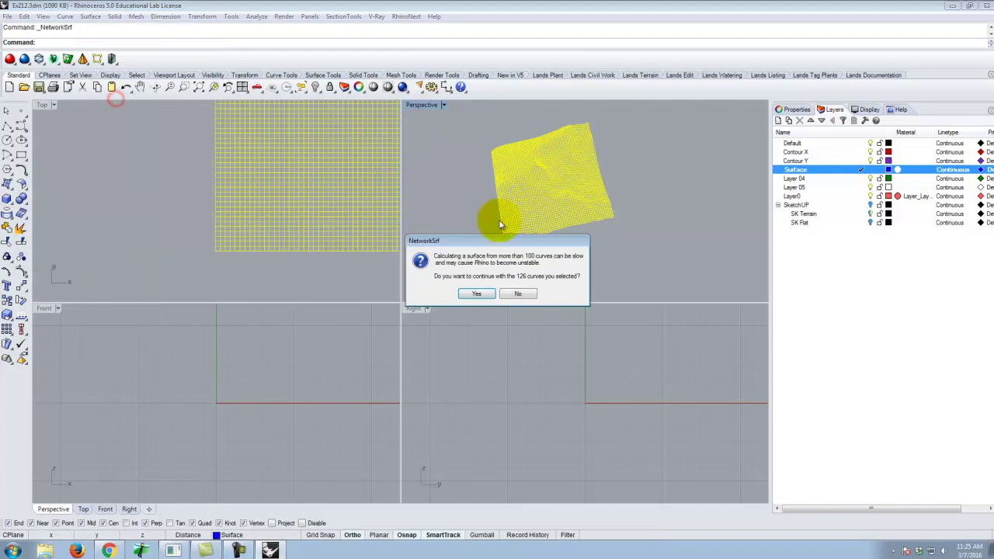
{"action": "left_click", "coordinate": [472, 293]}
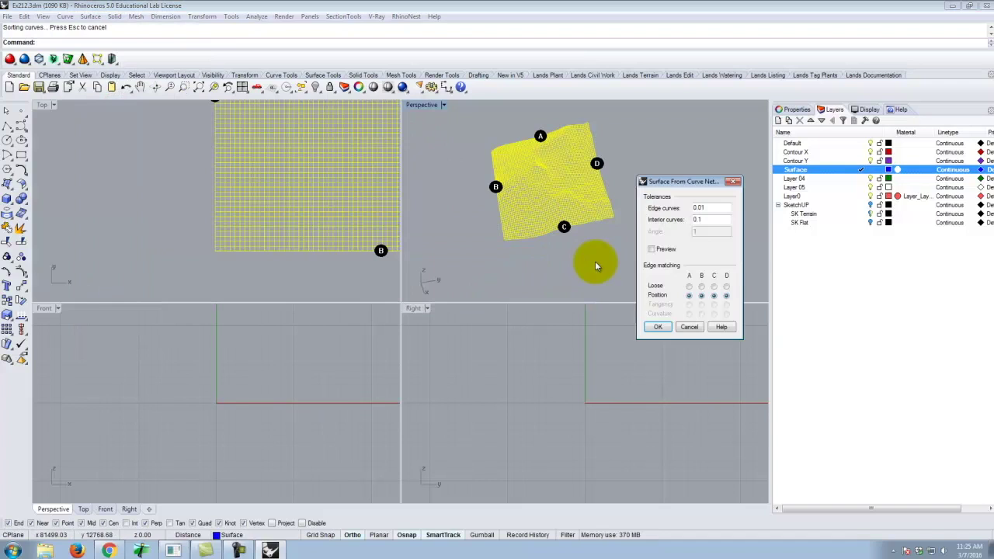
{"action": "left_click", "coordinate": [659, 326]}
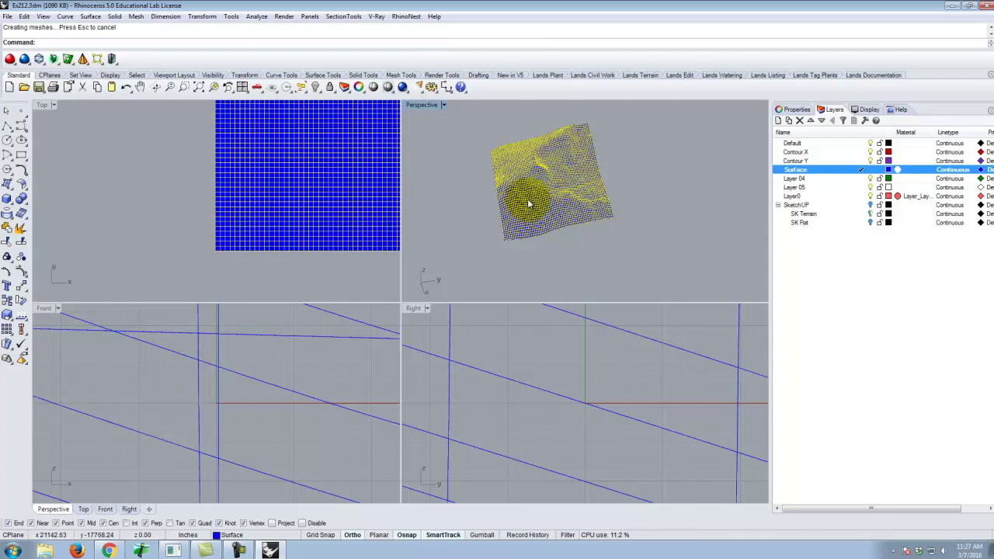
- Deselect the generated blue terrain surface and zoom the Perspective view
{"action": "scroll", "coordinate": [528, 203], "scroll_direction": "up", "scroll_amount": 1}
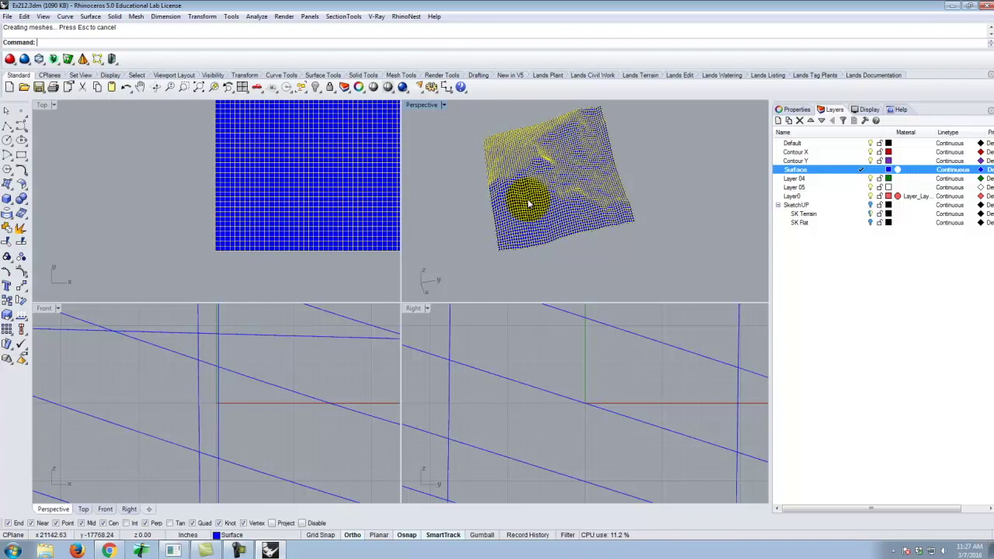
{"action": "left_click", "coordinate": [657, 167]}
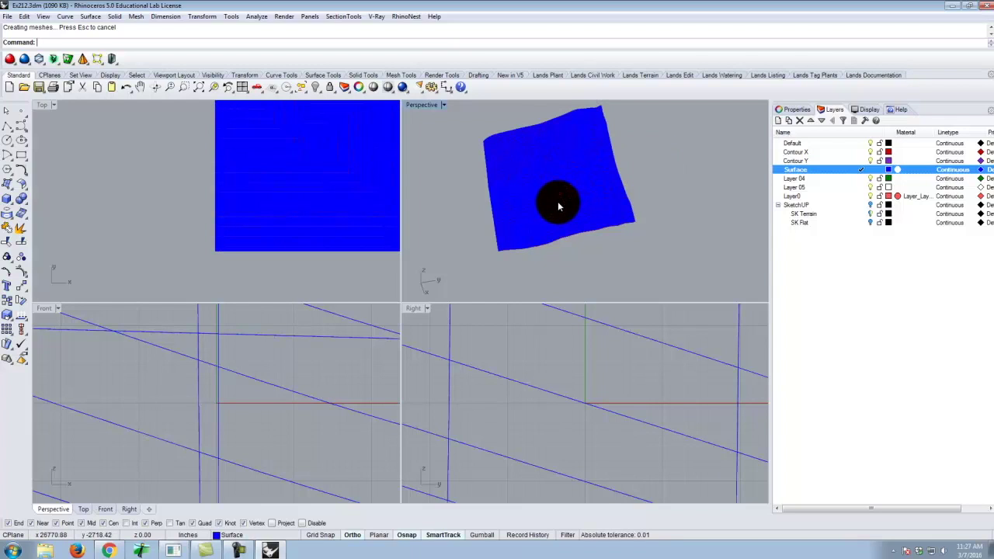
{"action": "scroll", "coordinate": [558, 206], "scroll_direction": "up", "scroll_amount": 1}
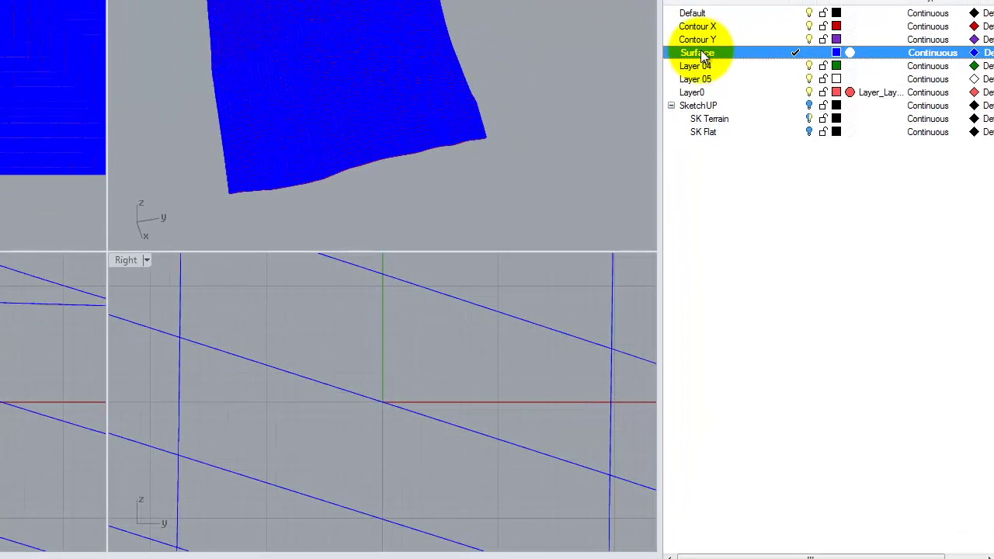
- Select the terrain via the Surface layer's Select Objects and run Rebuild
{"action": "right_click", "coordinate": [798, 169]}
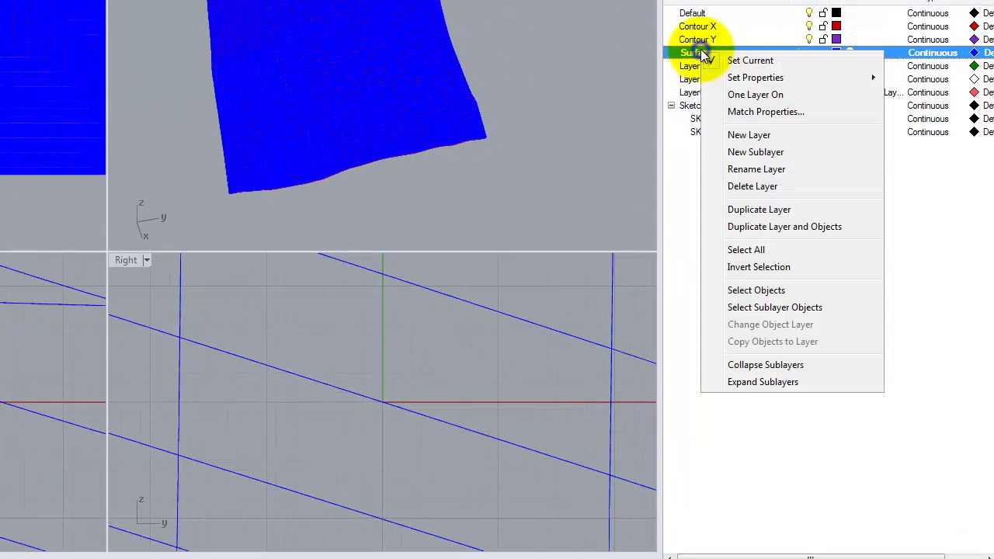
{"action": "left_click", "coordinate": [766, 293]}
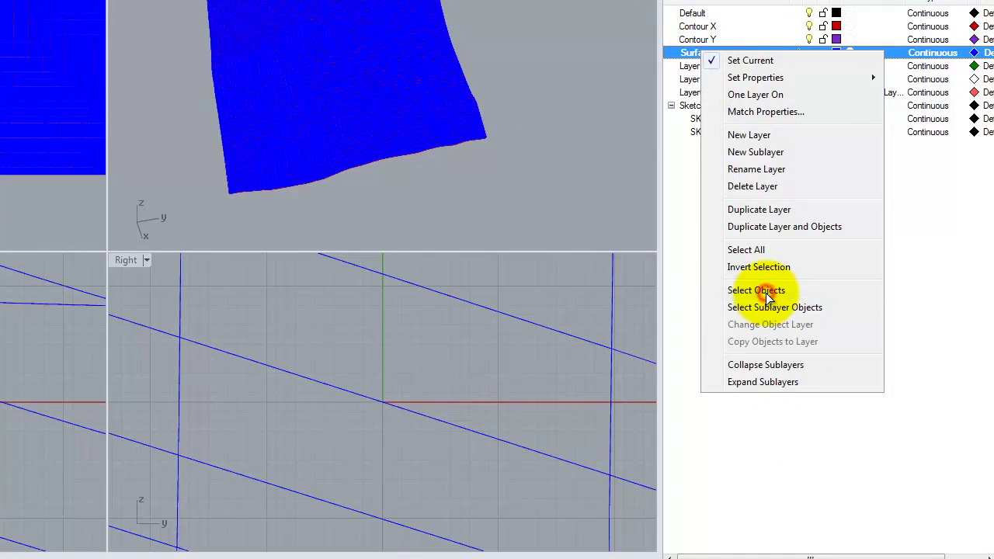
{"action": "left_click", "coordinate": [747, 292]}
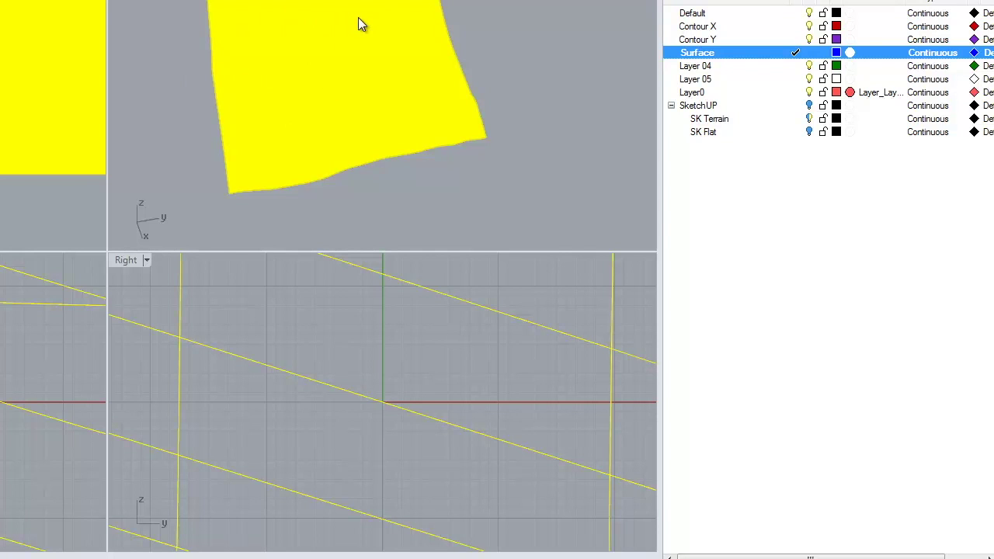
{"action": "key", "text": "Return"}
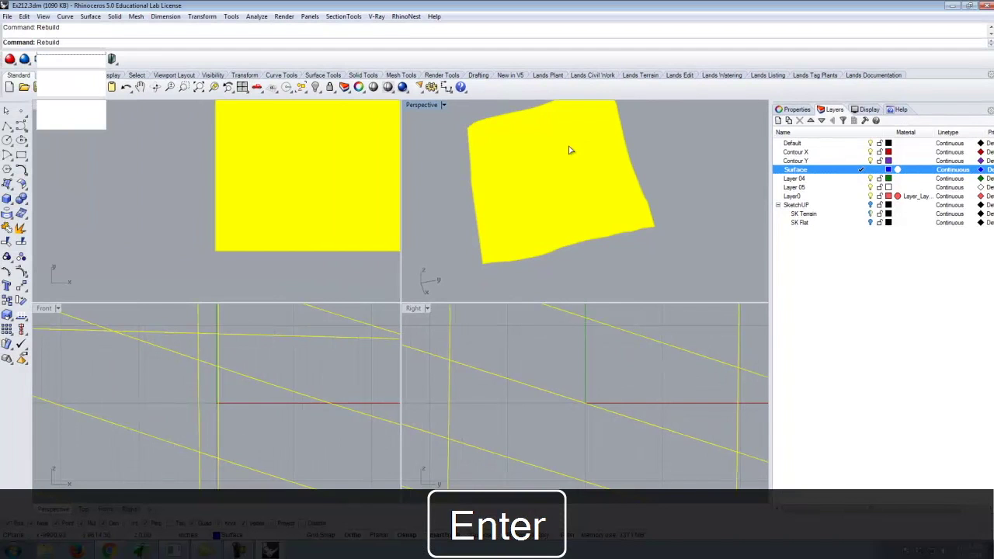
{"action": "left_click", "coordinate": [449, 87]}
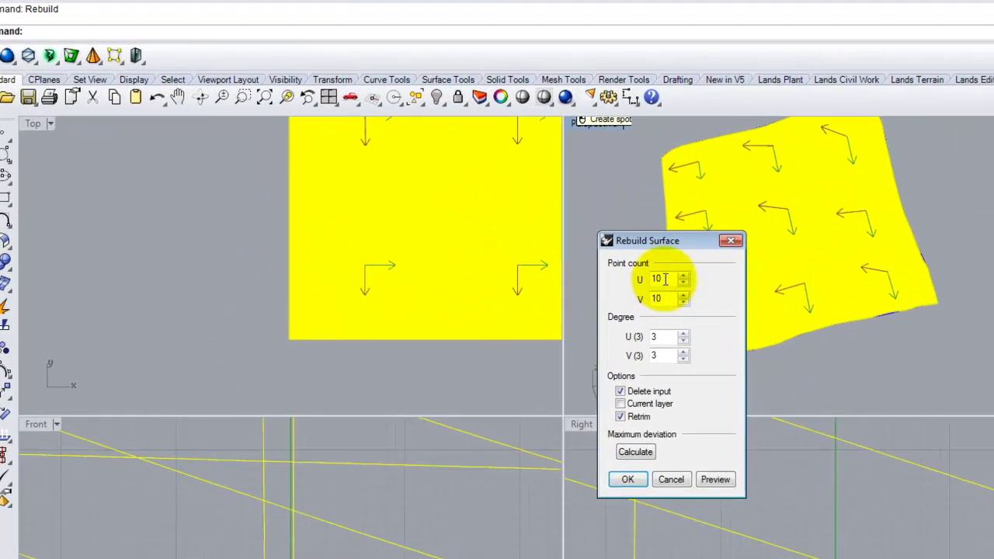
- Rebuild the terrain surface at 100 by 100 points and maximize the Perspective view
{"action": "left_click", "coordinate": [469, 210]}
{"action": "double_click", "coordinate": [675, 281]}
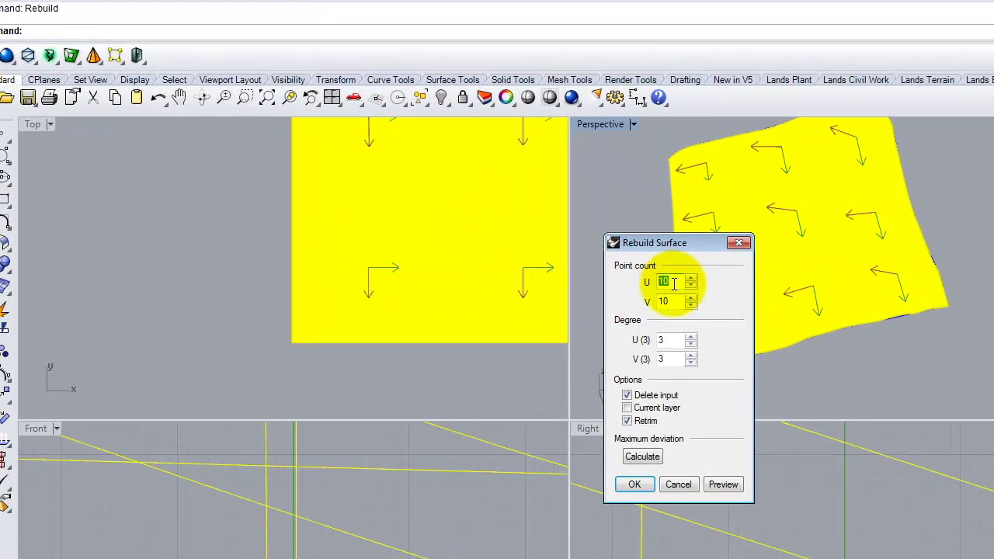
{"action": "type", "text": "10"}
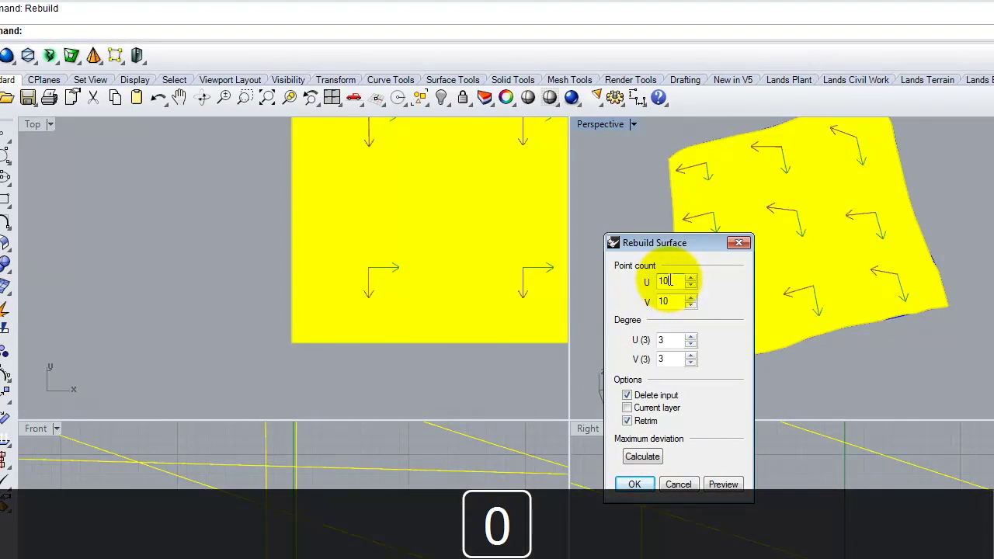
{"action": "type", "text": "0"}
{"action": "key", "text": "Tab"}
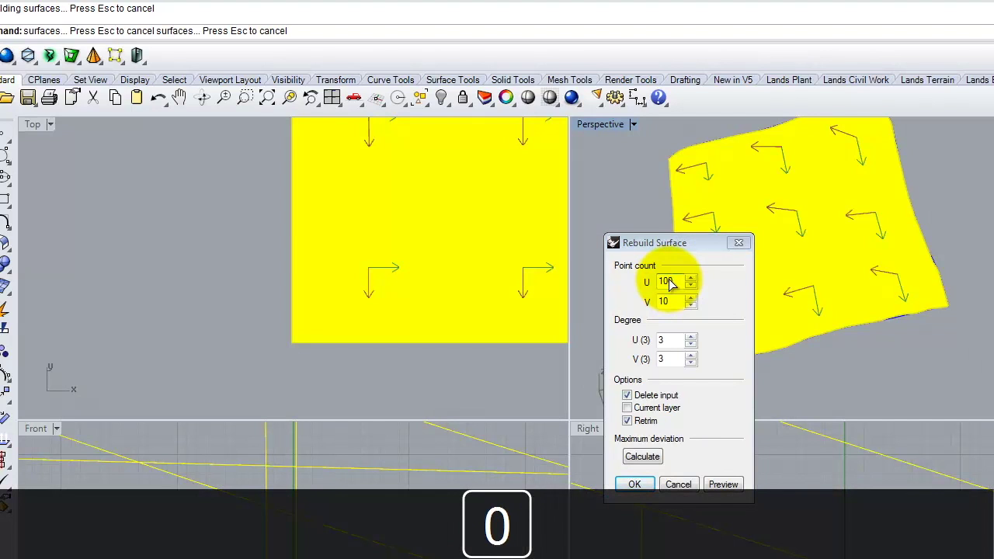
{"action": "left_click", "coordinate": [679, 303]}
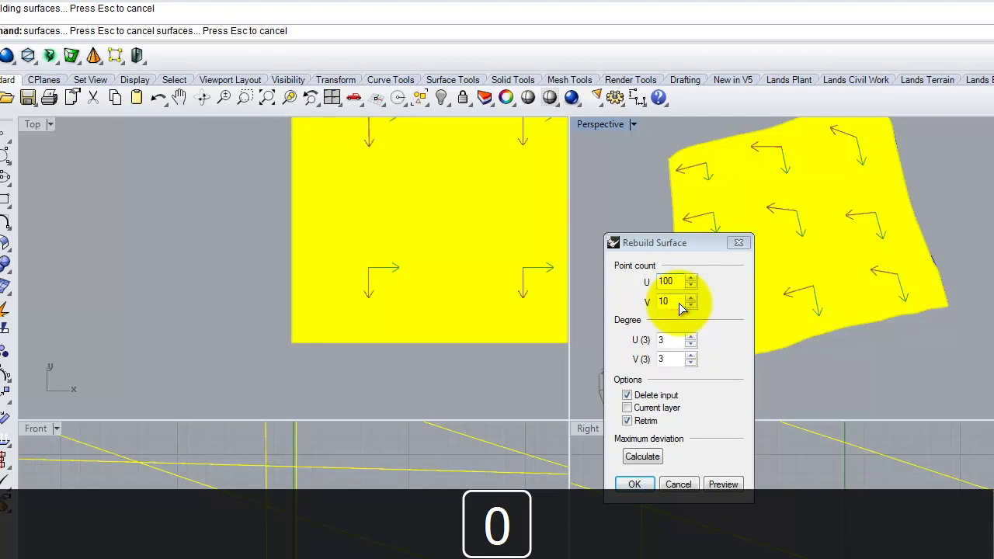
{"action": "type", "text": "0"}
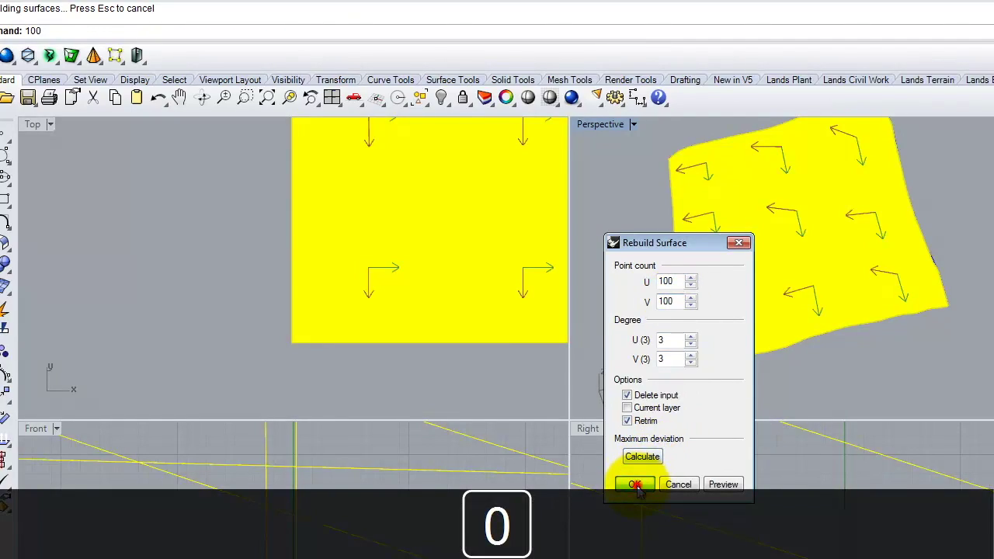
{"action": "left_click_drag", "start_coordinate": [800, 161], "coordinate": [667, 213]}
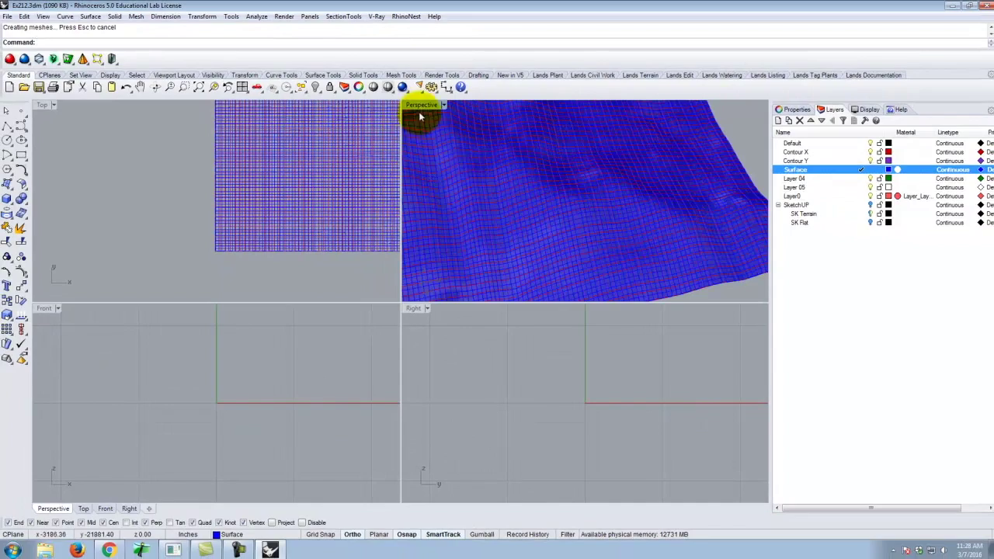
{"action": "double_click", "coordinate": [419, 105]}
{"action": "left_click_drag", "start_coordinate": [493, 137], "coordinate": [513, 227]}
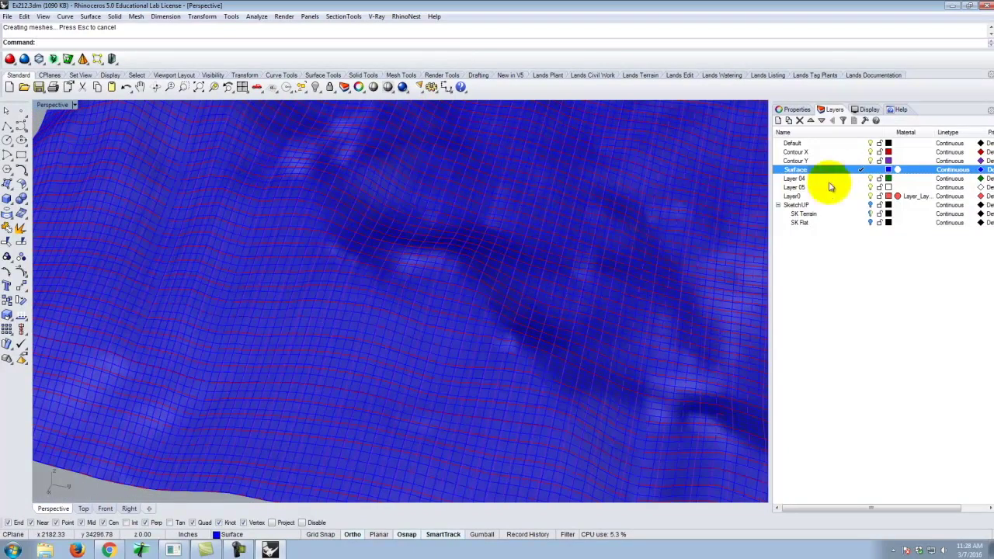
- Hide the Contour Y and Contour X layers and select the terrain surface
{"action": "left_click", "coordinate": [870, 161]}
{"action": "left_click", "coordinate": [870, 152]}
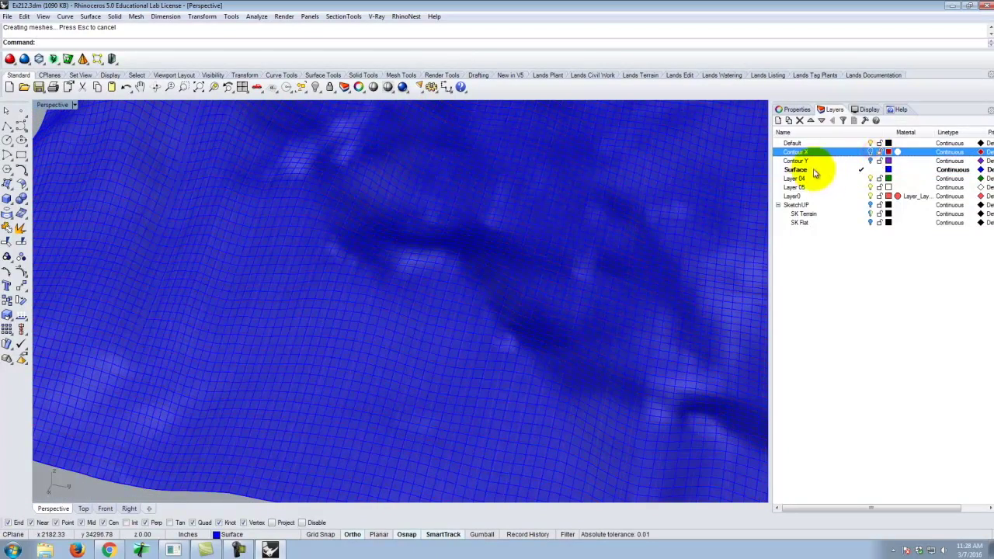
{"action": "left_click_drag", "start_coordinate": [480, 293], "coordinate": [518, 306]}
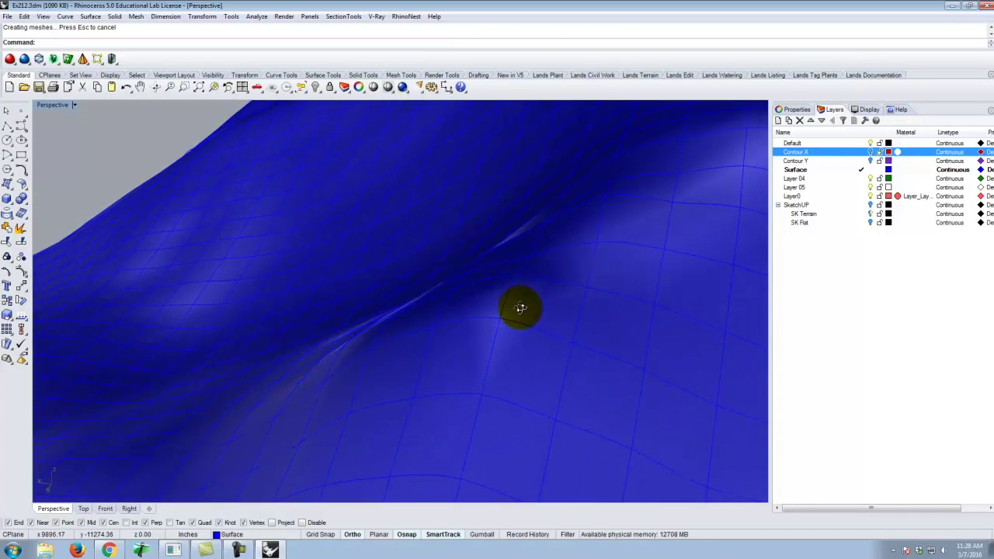
{"action": "left_click", "coordinate": [565, 302]}
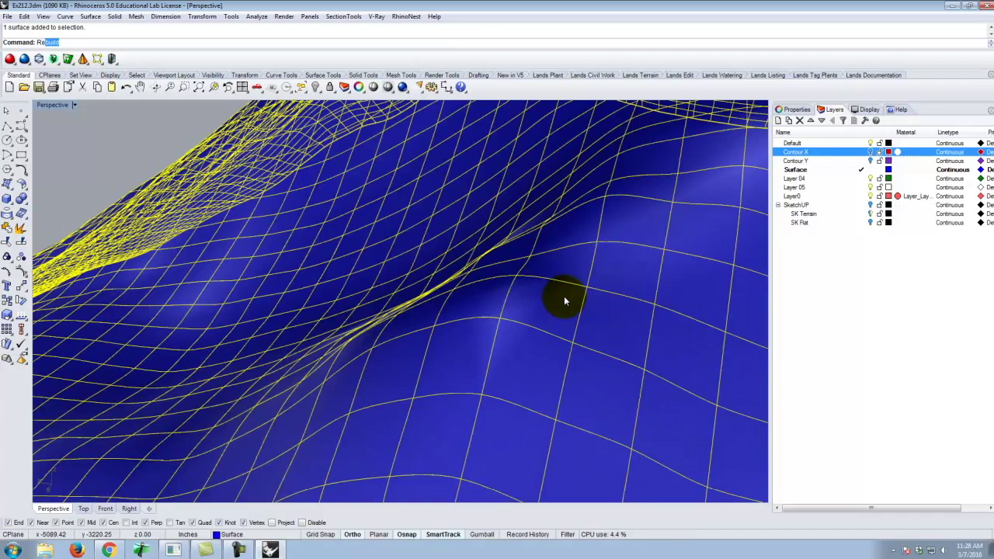
- Rebuild the selected terrain surface with U and V point counts of 75
{"action": "type", "text": "Re"}
{"action": "key", "text": "Return"}
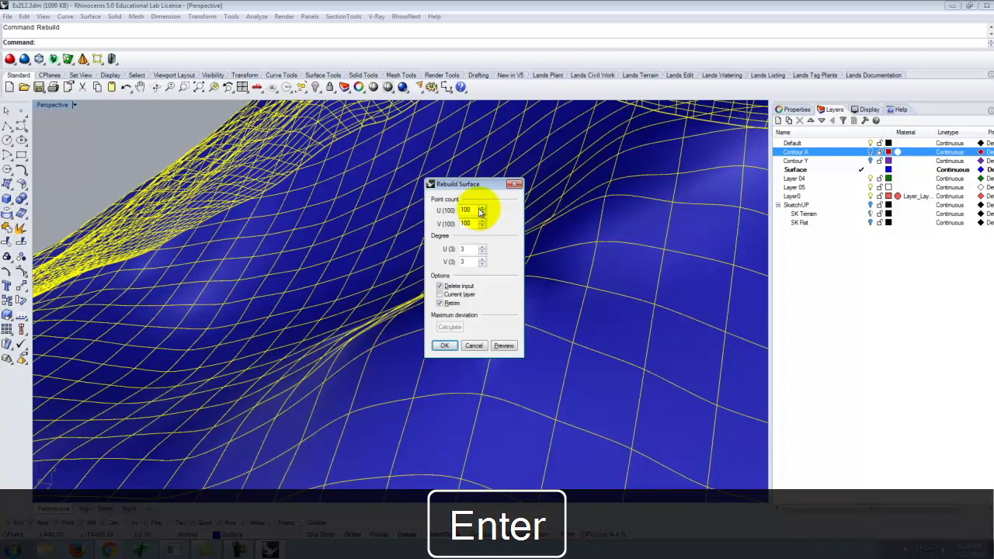
{"action": "double_click", "coordinate": [468, 210]}
{"action": "type", "text": "75"}
{"action": "key", "text": "Tab"}
{"action": "type", "text": "75"}
{"action": "left_click", "coordinate": [445, 346]}
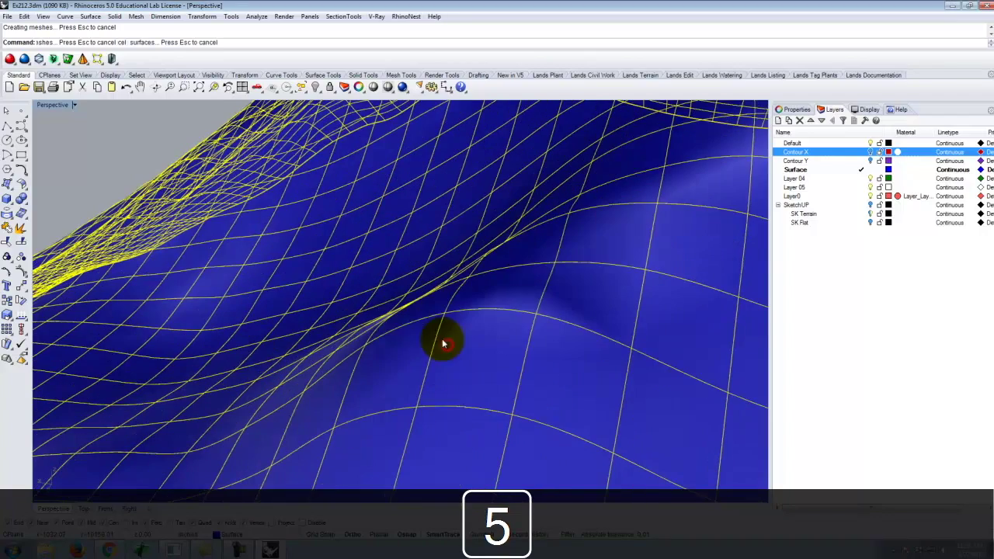
{"action": "left_click_drag", "start_coordinate": [568, 289], "coordinate": [646, 362]}
{"action": "left_click_drag", "start_coordinate": [441, 365], "coordinate": [432, 371]}
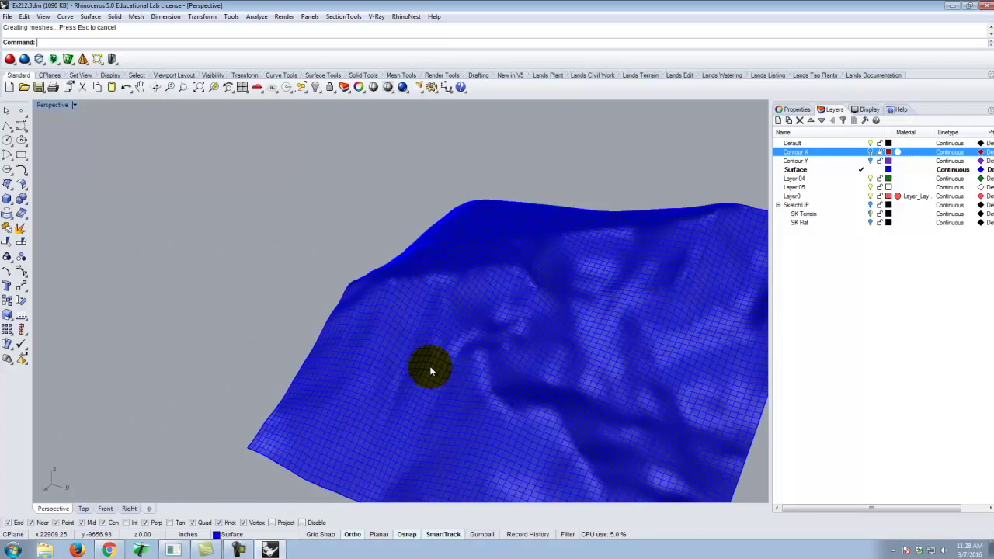
{"action": "left_click_drag", "start_coordinate": [432, 371], "coordinate": [490, 330]}
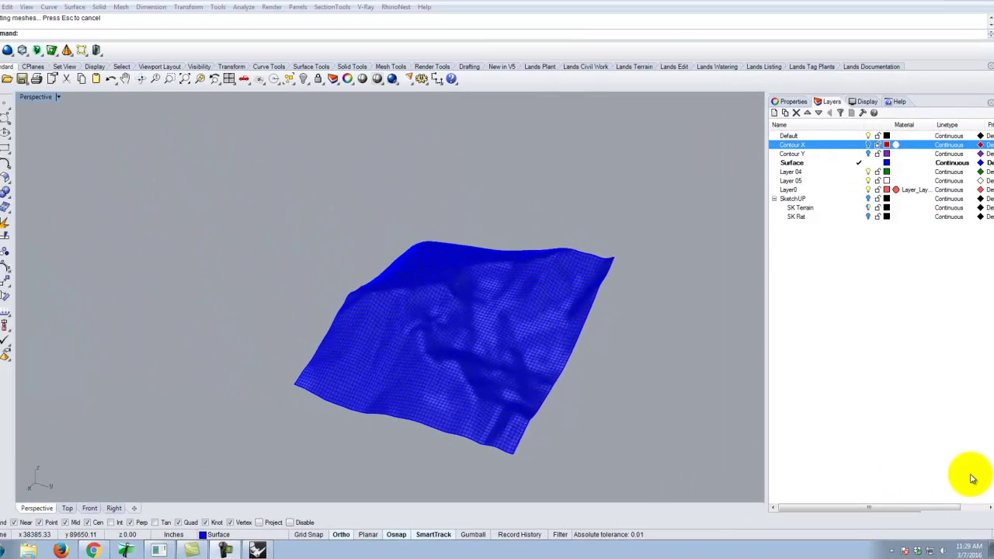
{"action": "left_click", "coordinate": [959, 436]}
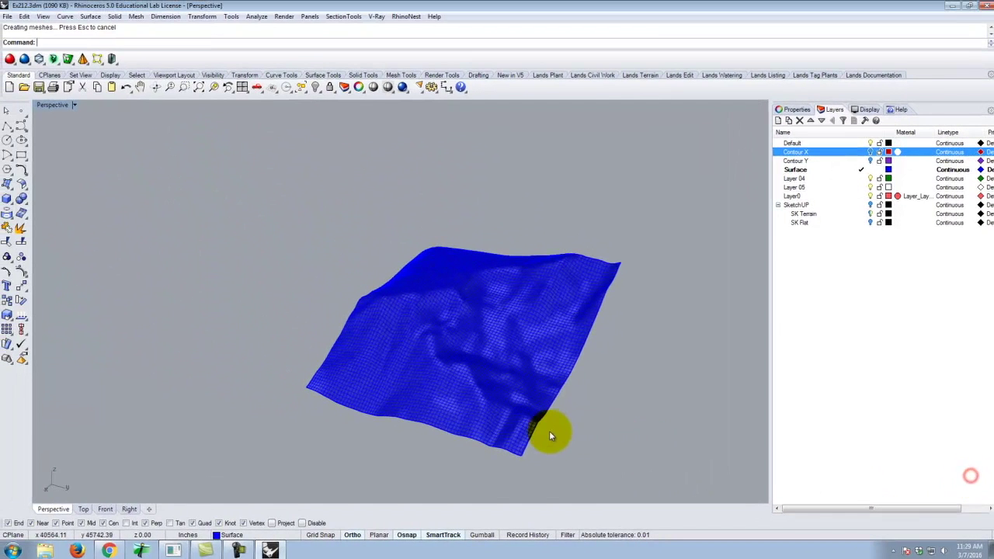